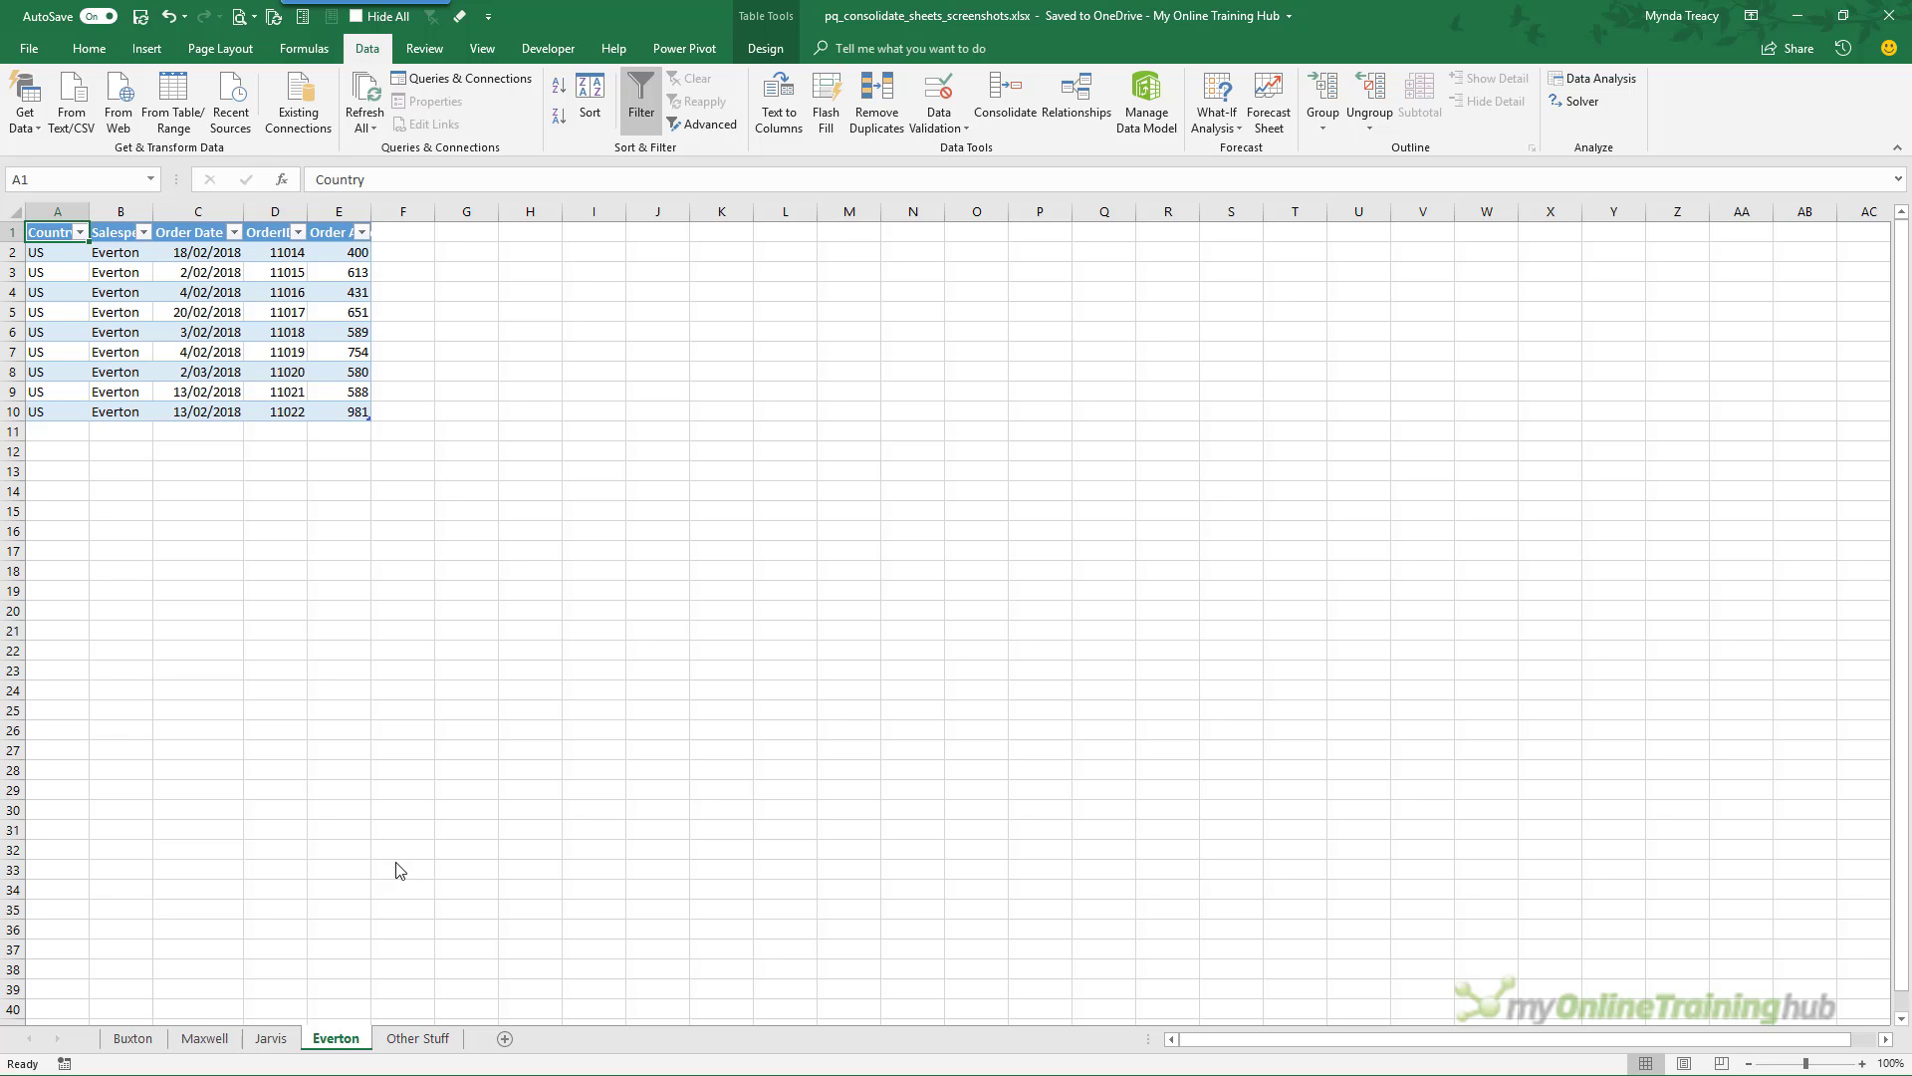
# Step: Examine the order tables on the four salesperson sheets, including the end of the first sheet's table
pyautogui.hotkey('ctrl', 'pageup')
pyautogui.hotkey('ctrl', 'pageup')
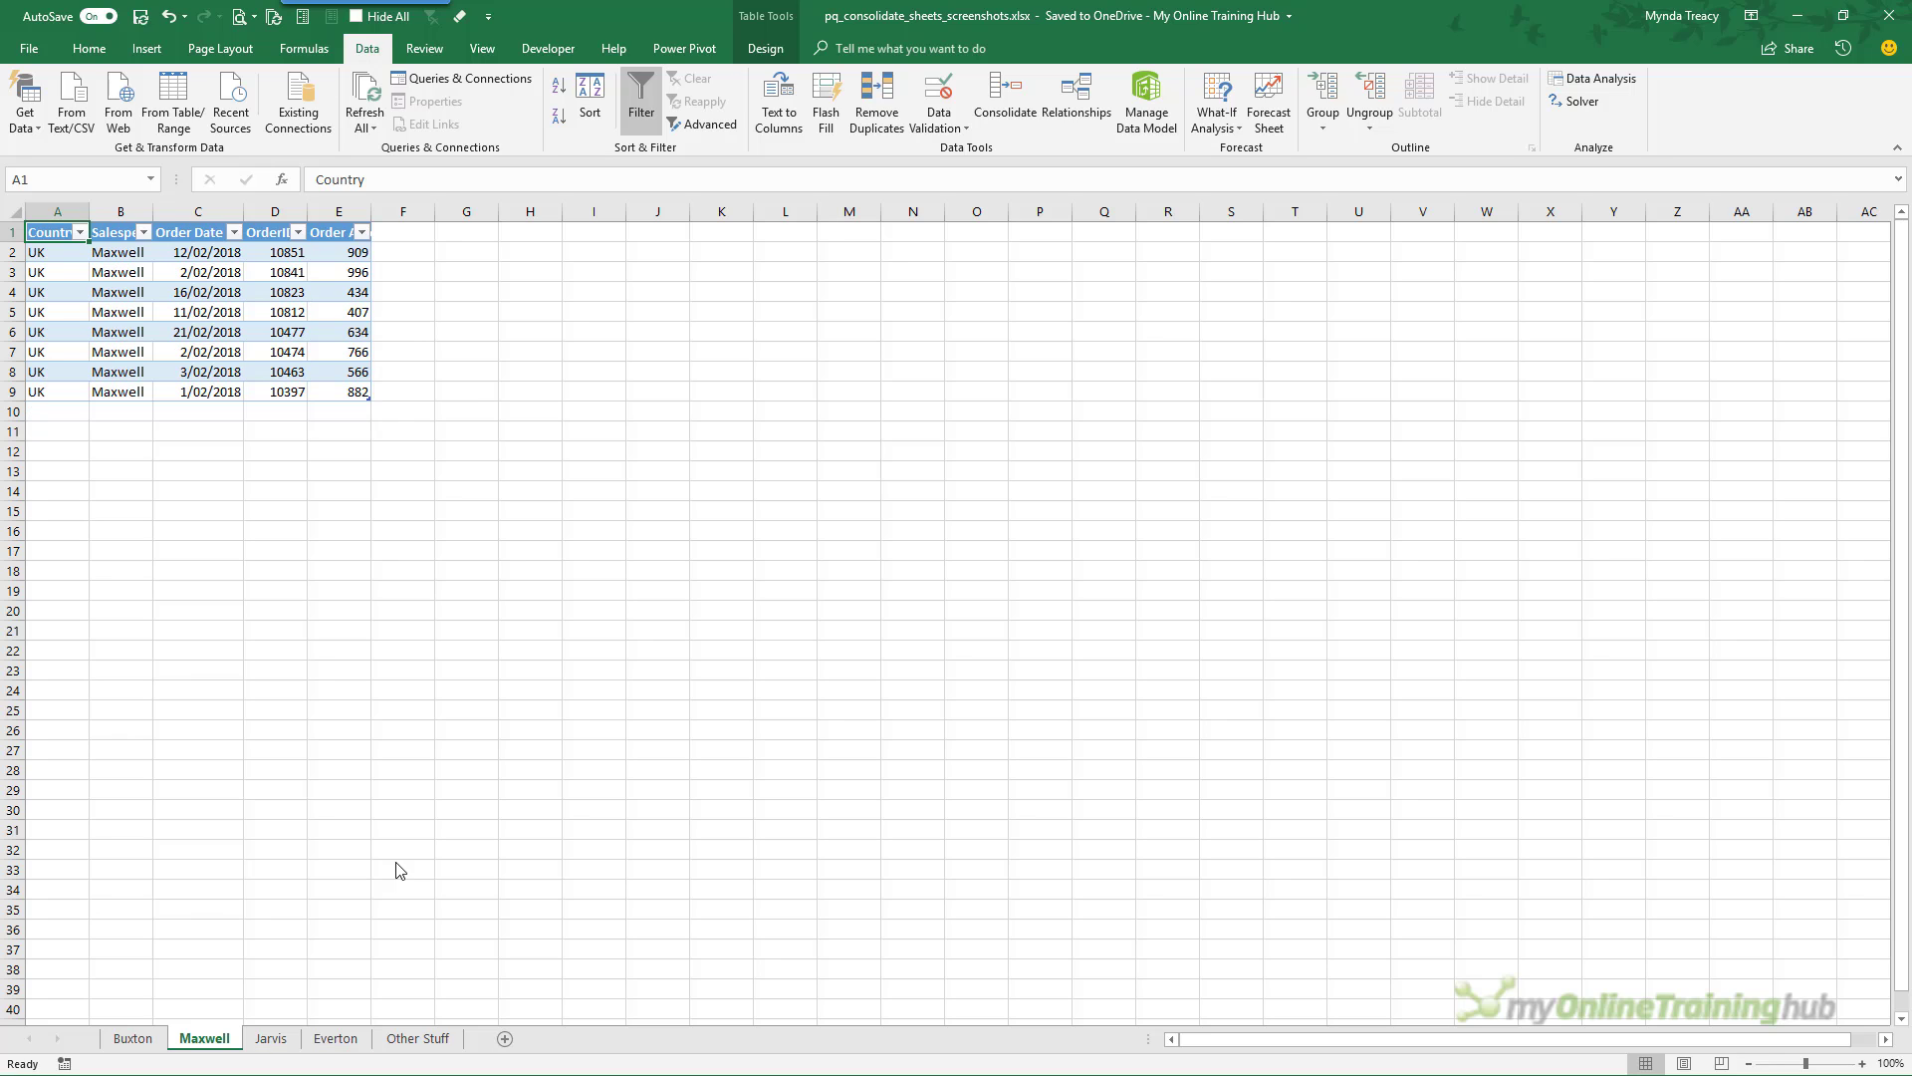
pyautogui.hotkey('ctrl', 'pageup')
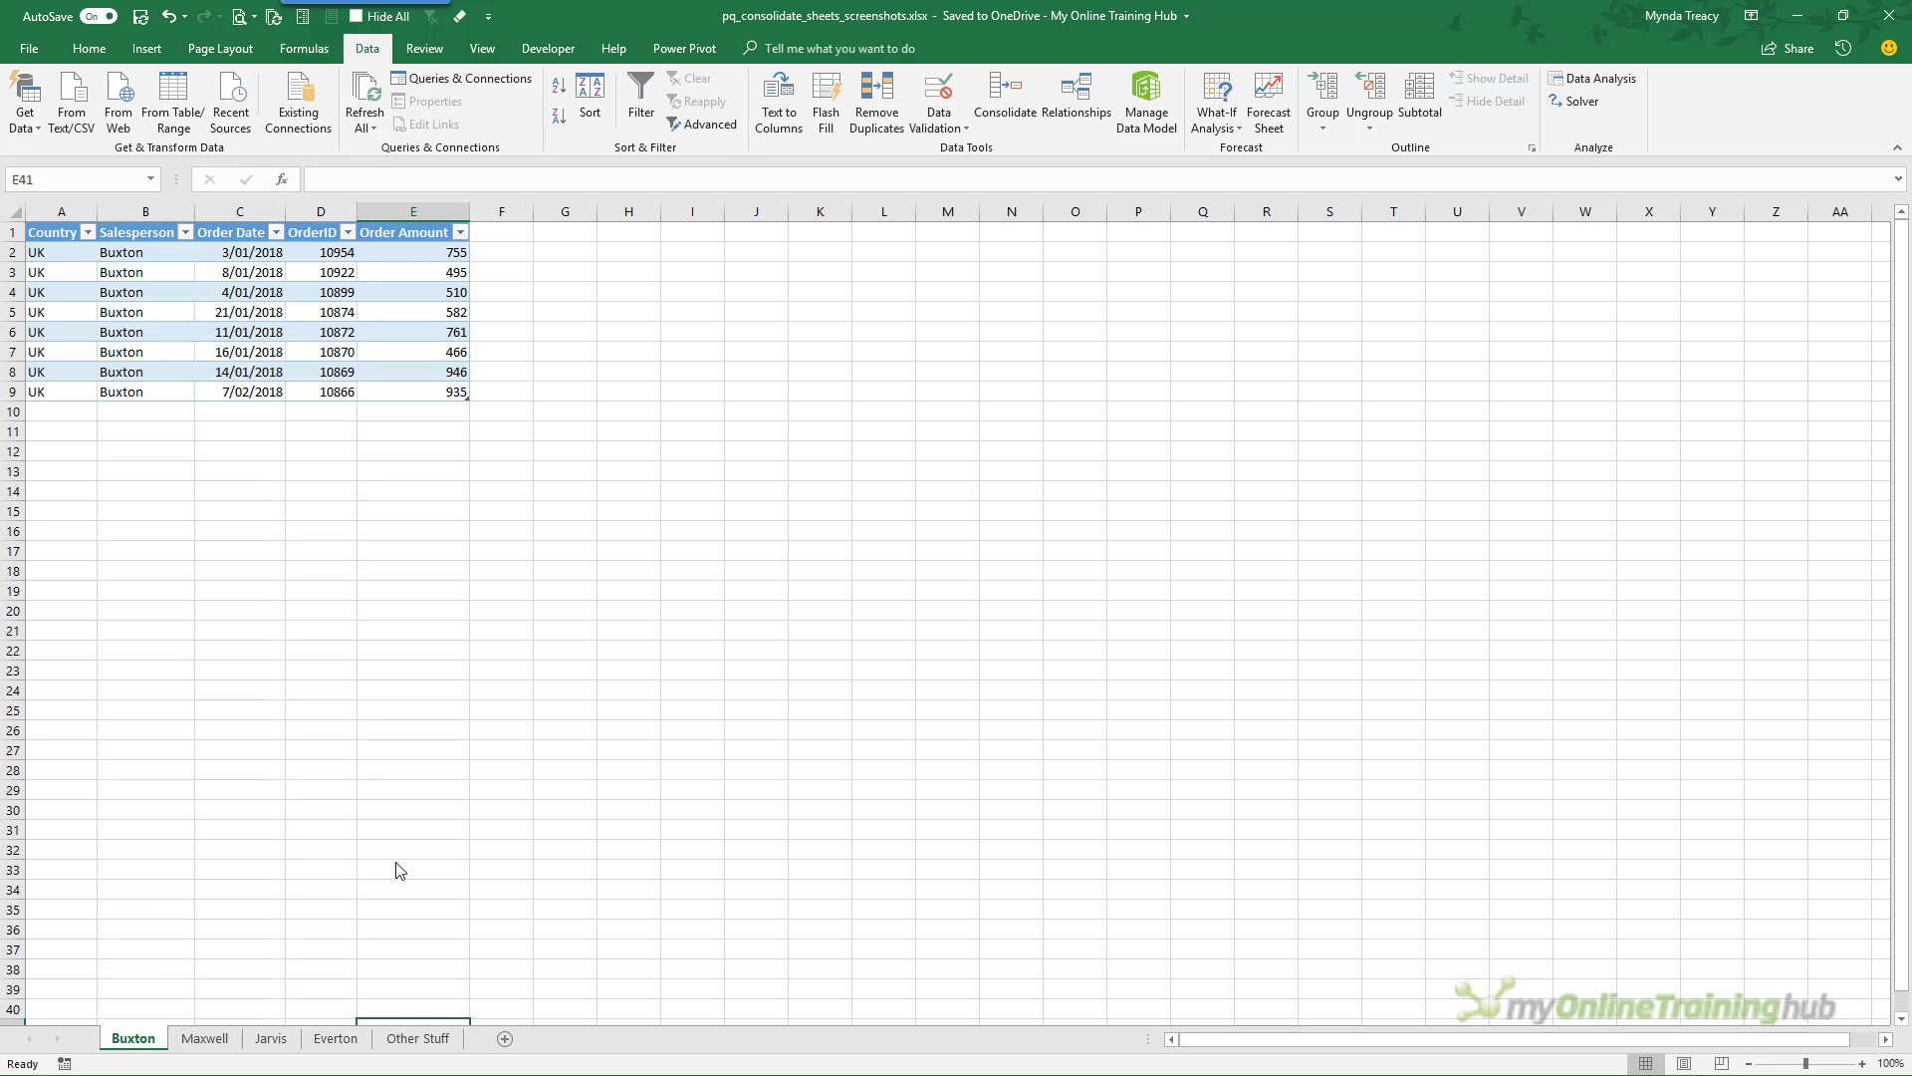
pyautogui.click(433, 411)
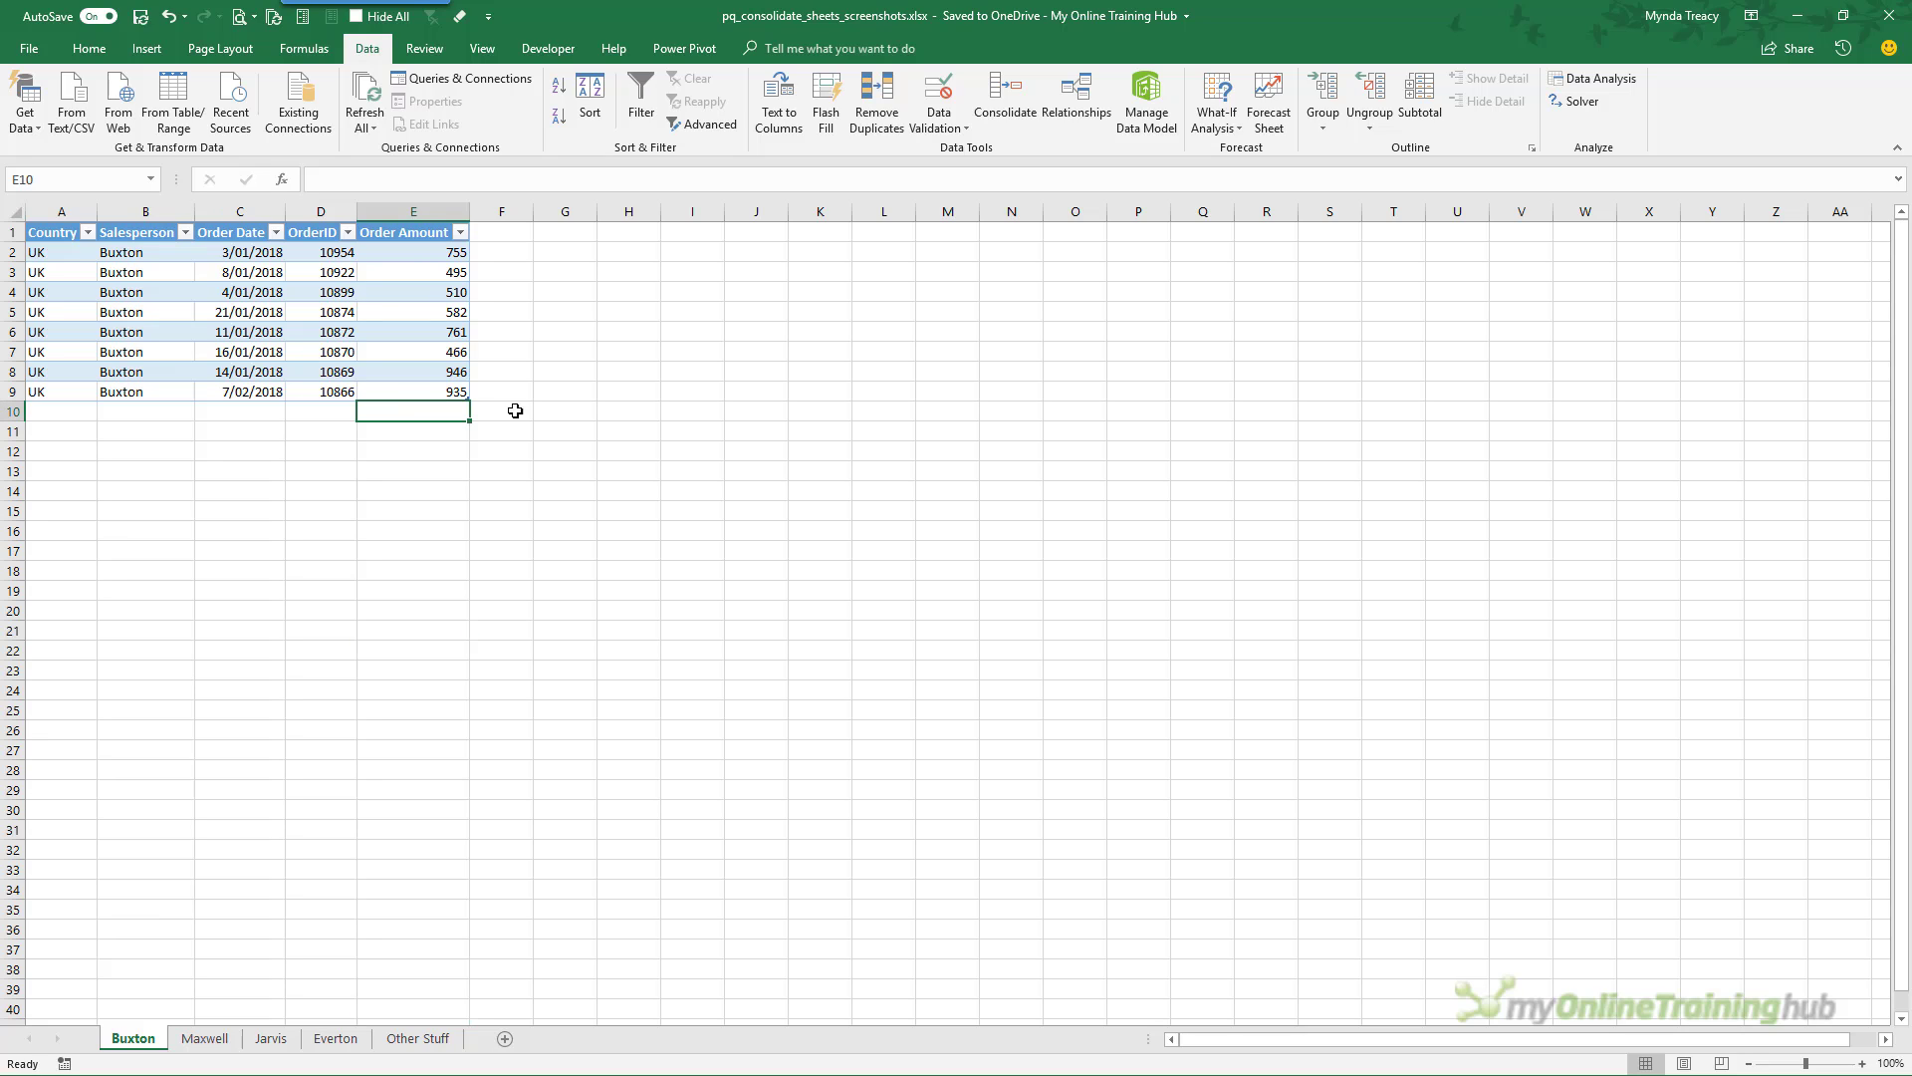
pyautogui.press('Up')
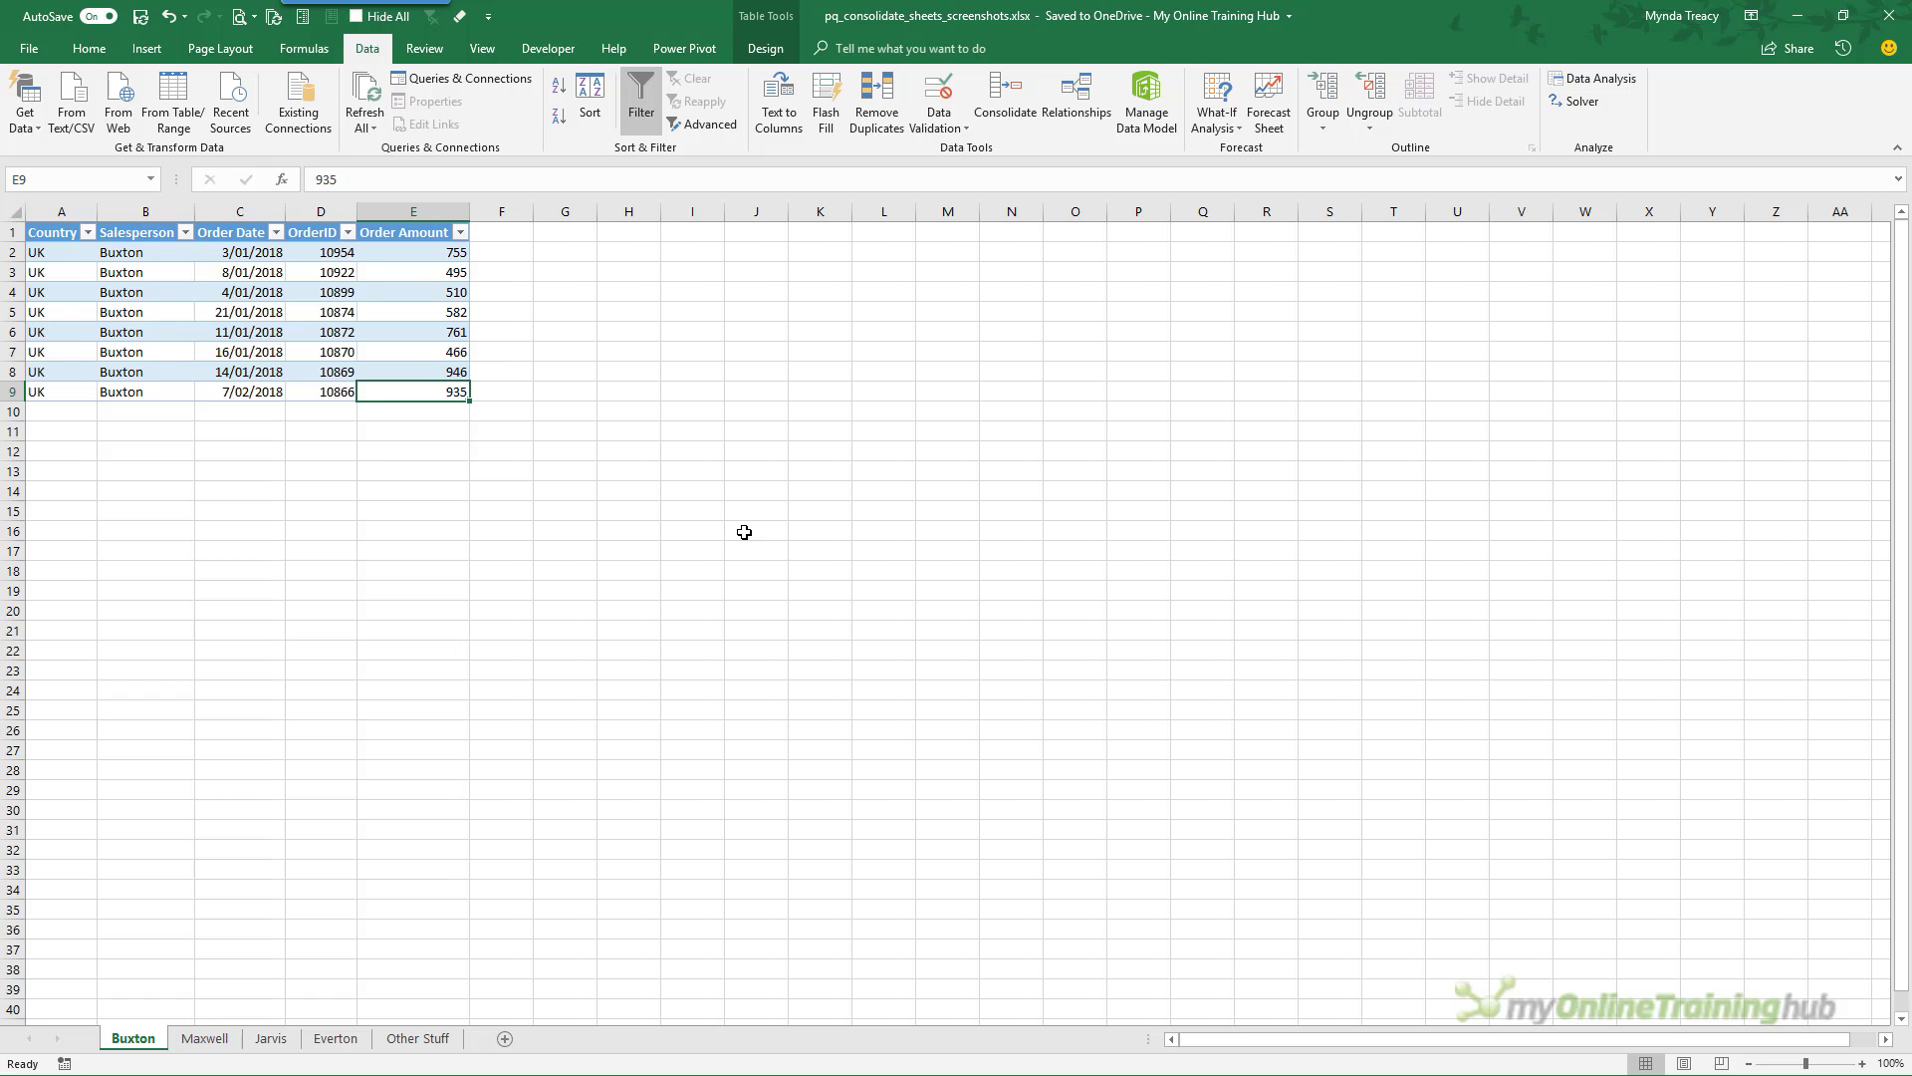
pyautogui.hotkey('ctrl', 'pagedown')
pyautogui.hotkey('ctrl', 'pagedown')
pyautogui.hotkey('ctrl', 'pagedown')
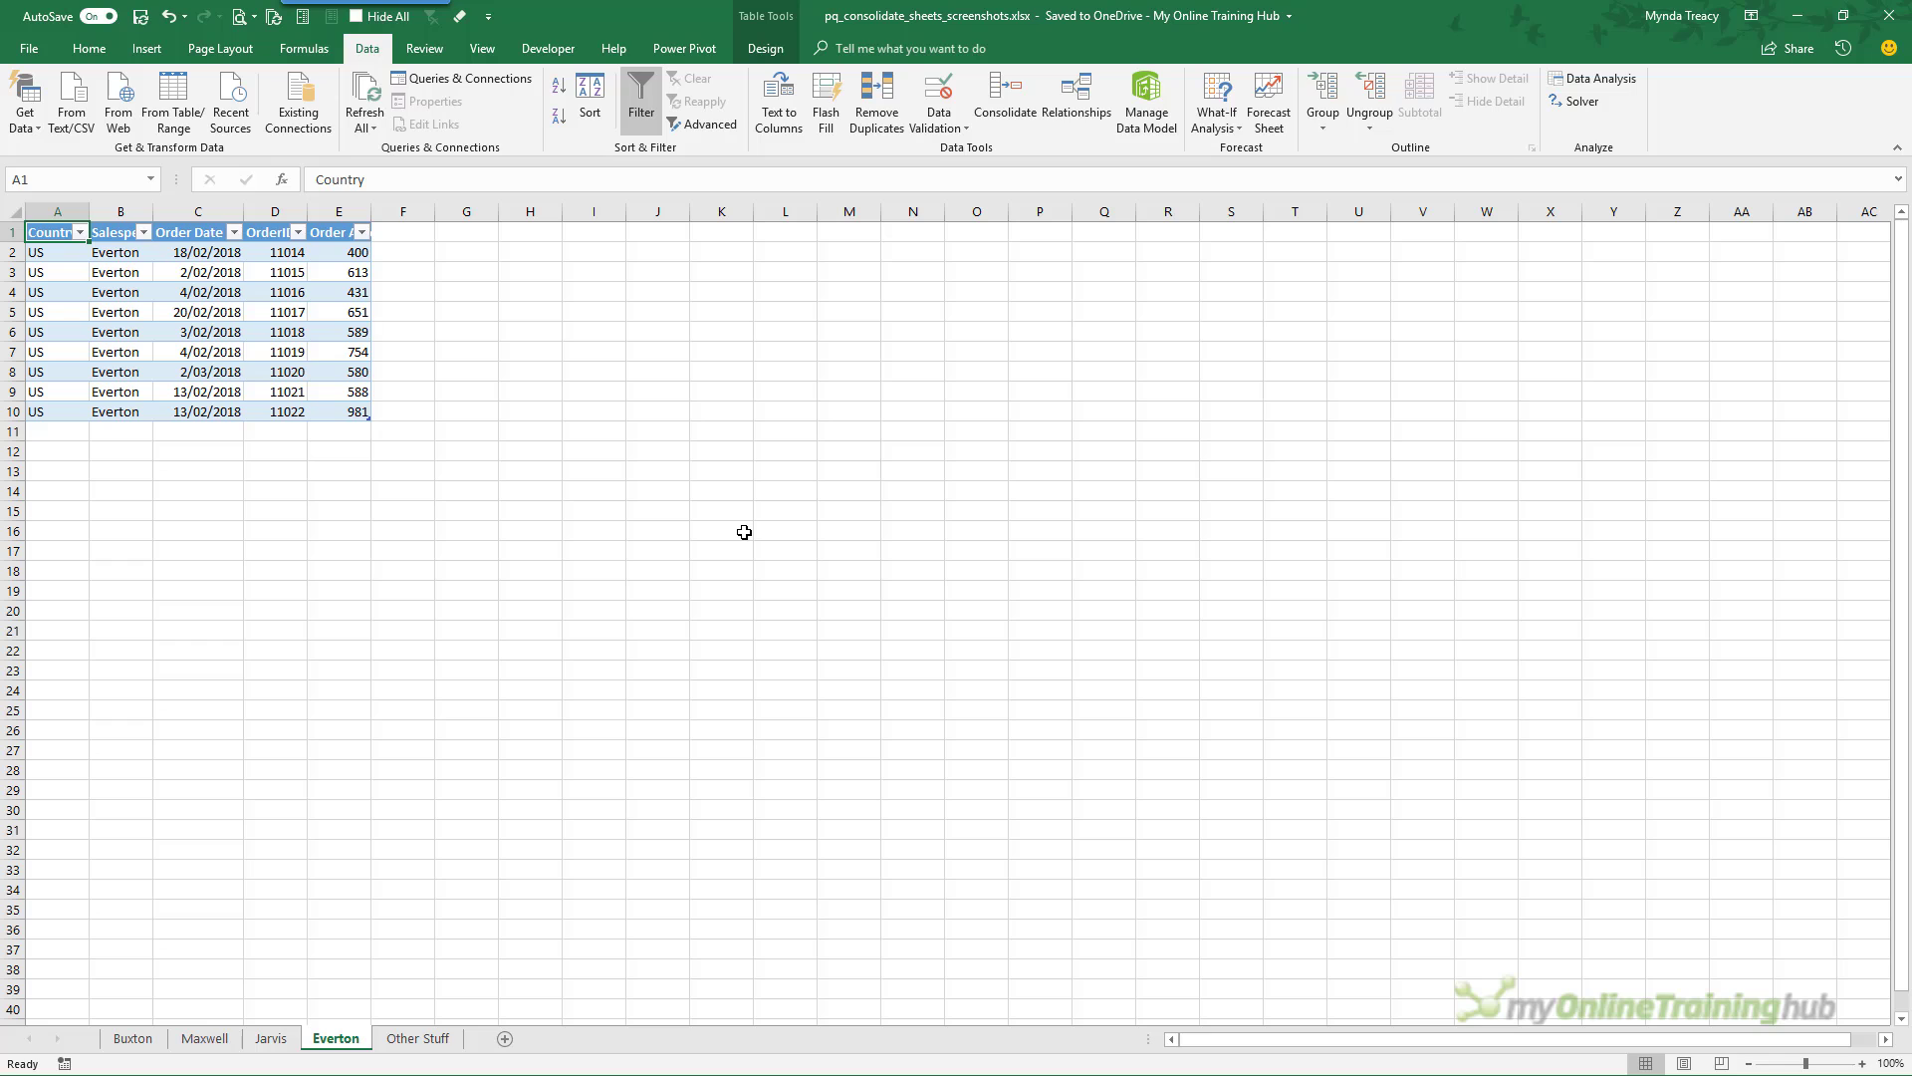
# Step: Check the table name given to the order table on each of the four salesperson sheets
pyautogui.click(769, 50)
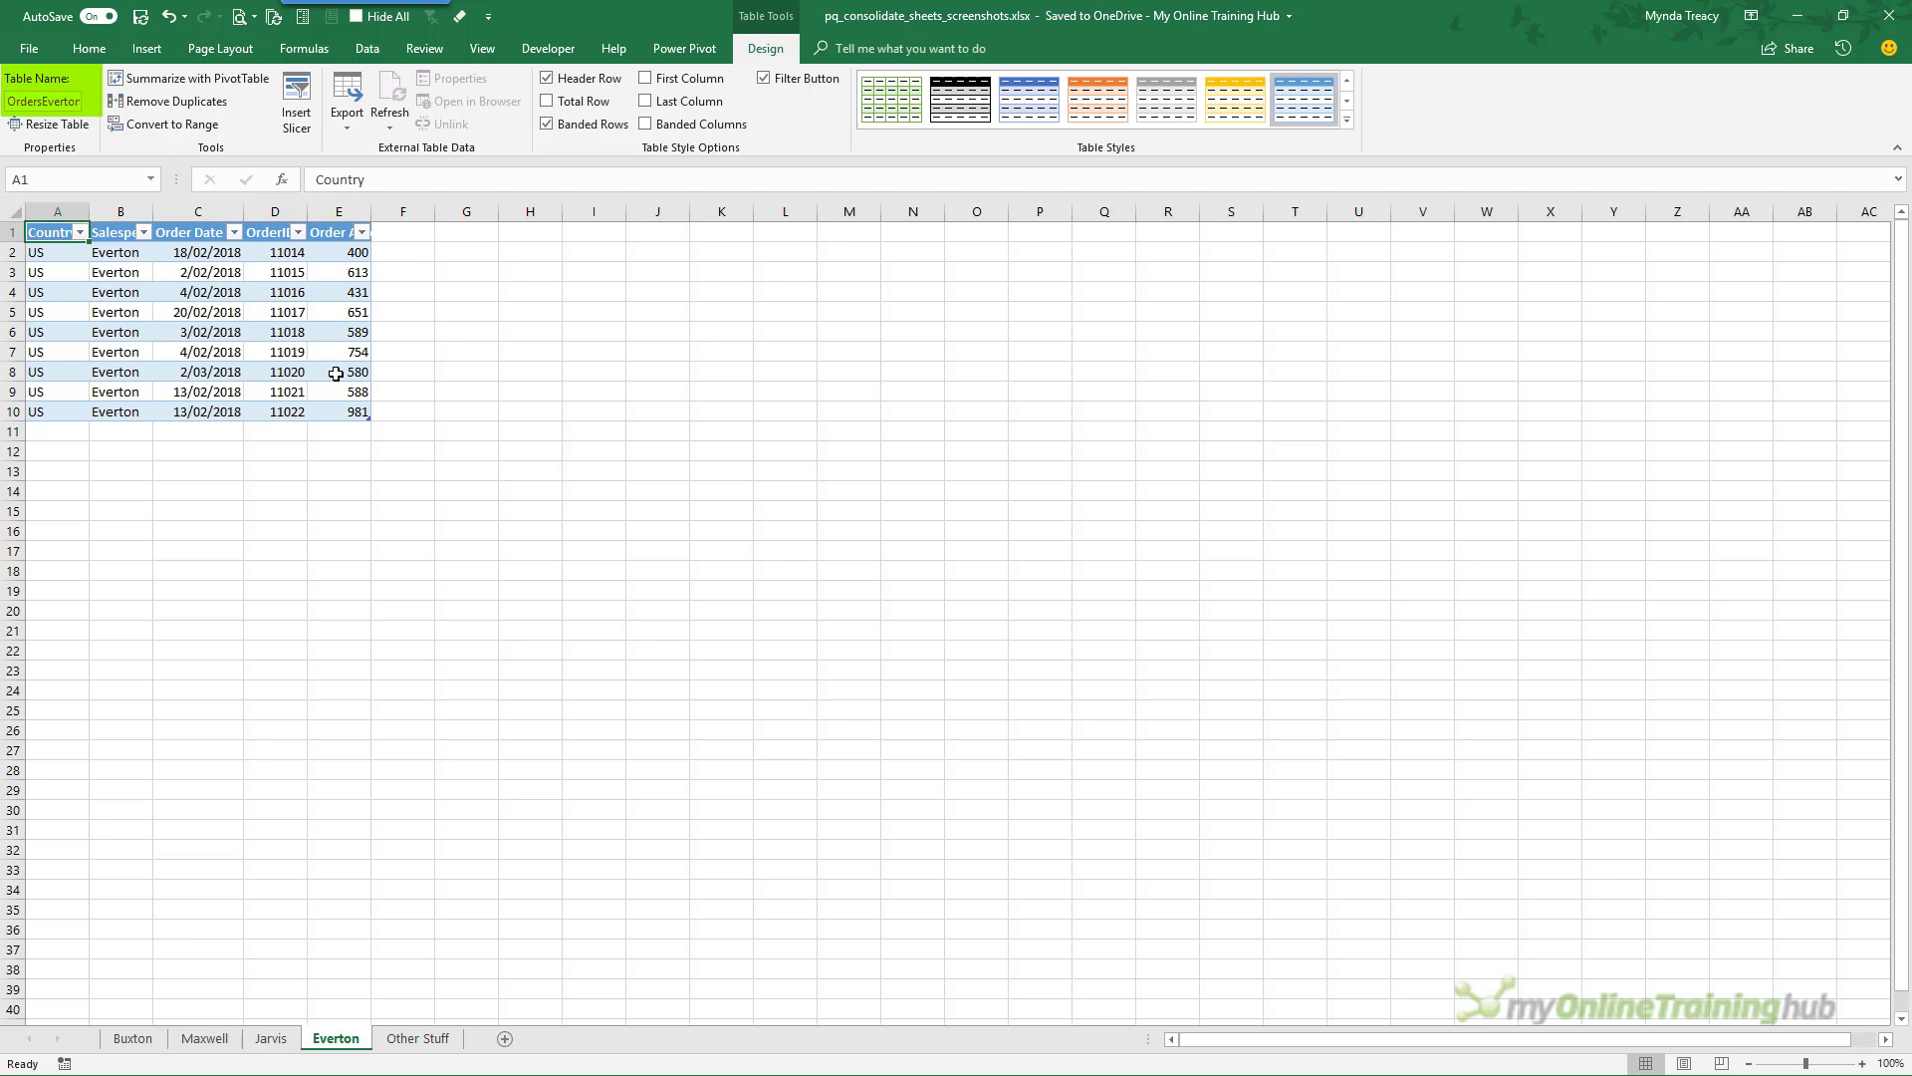
pyautogui.hotkey('ctrl', 'pageup')
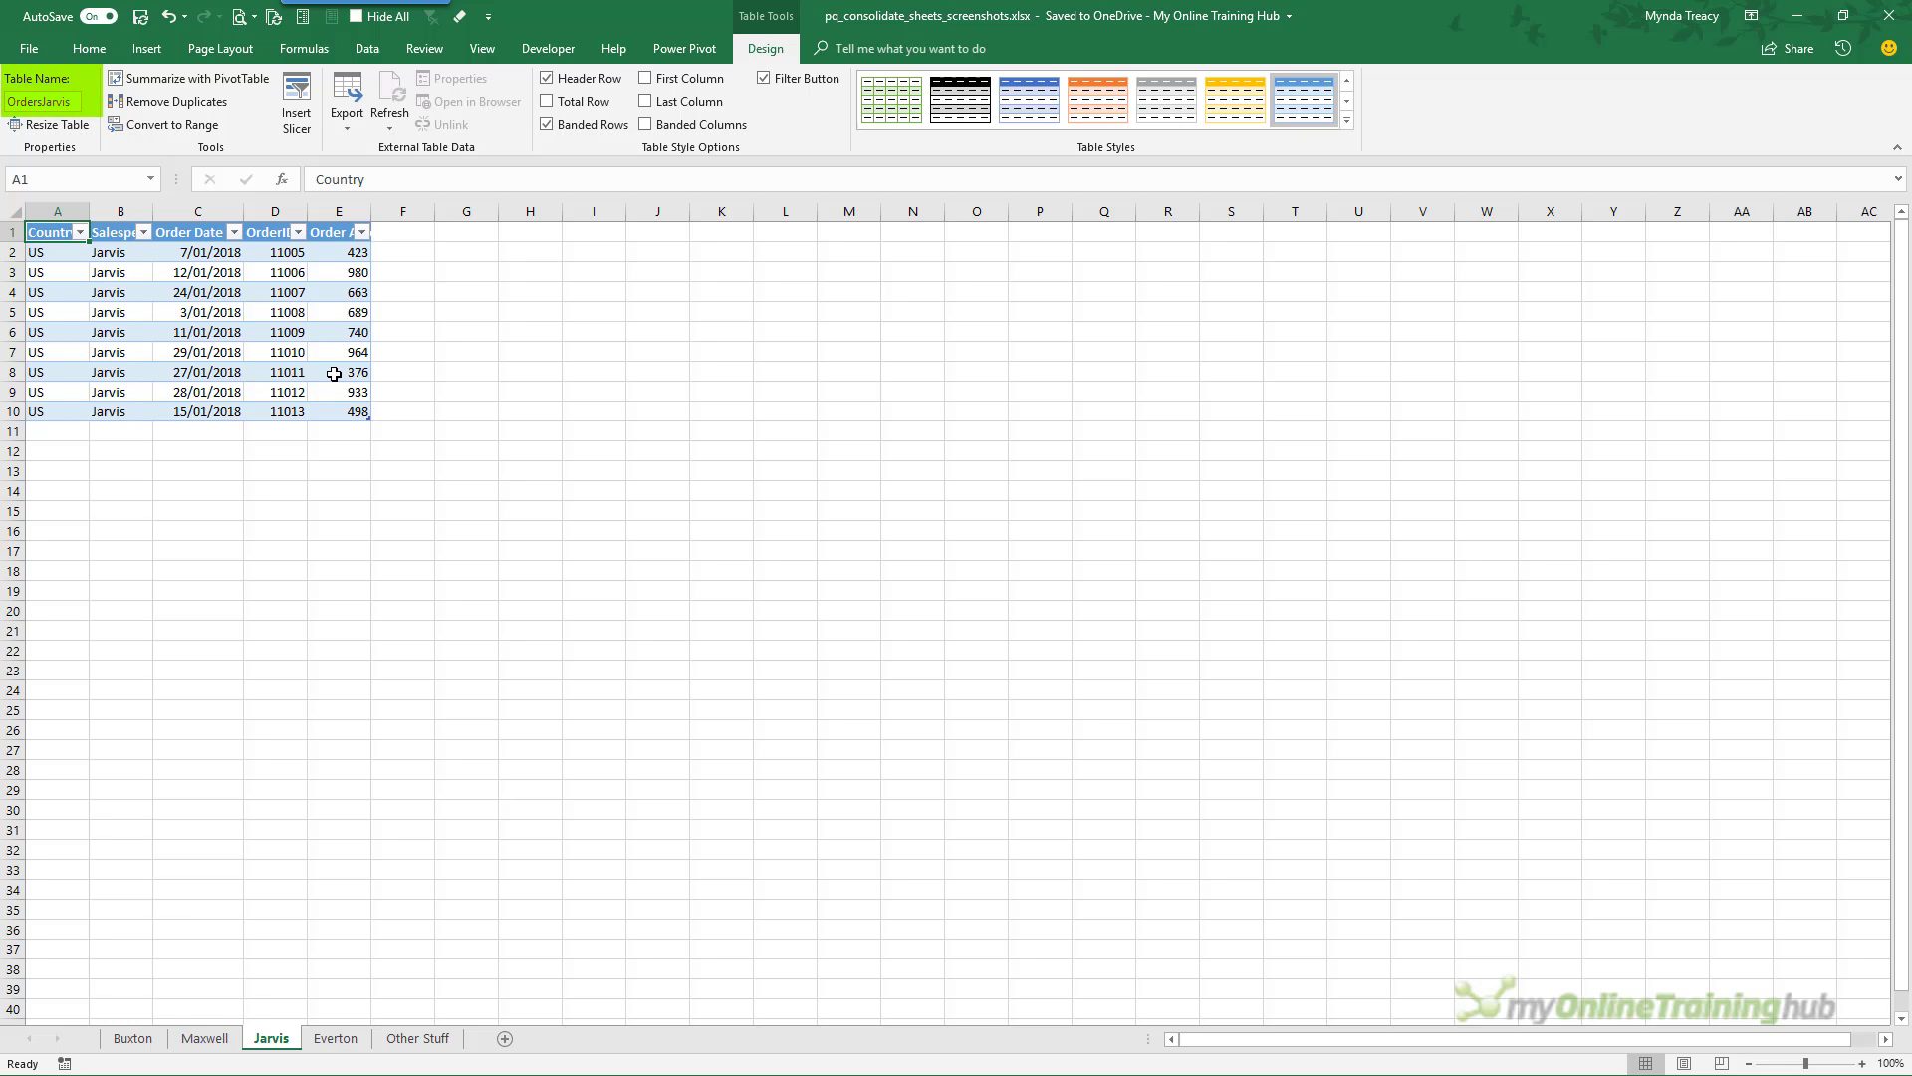
pyautogui.hotkey('ctrl', 'pageup')
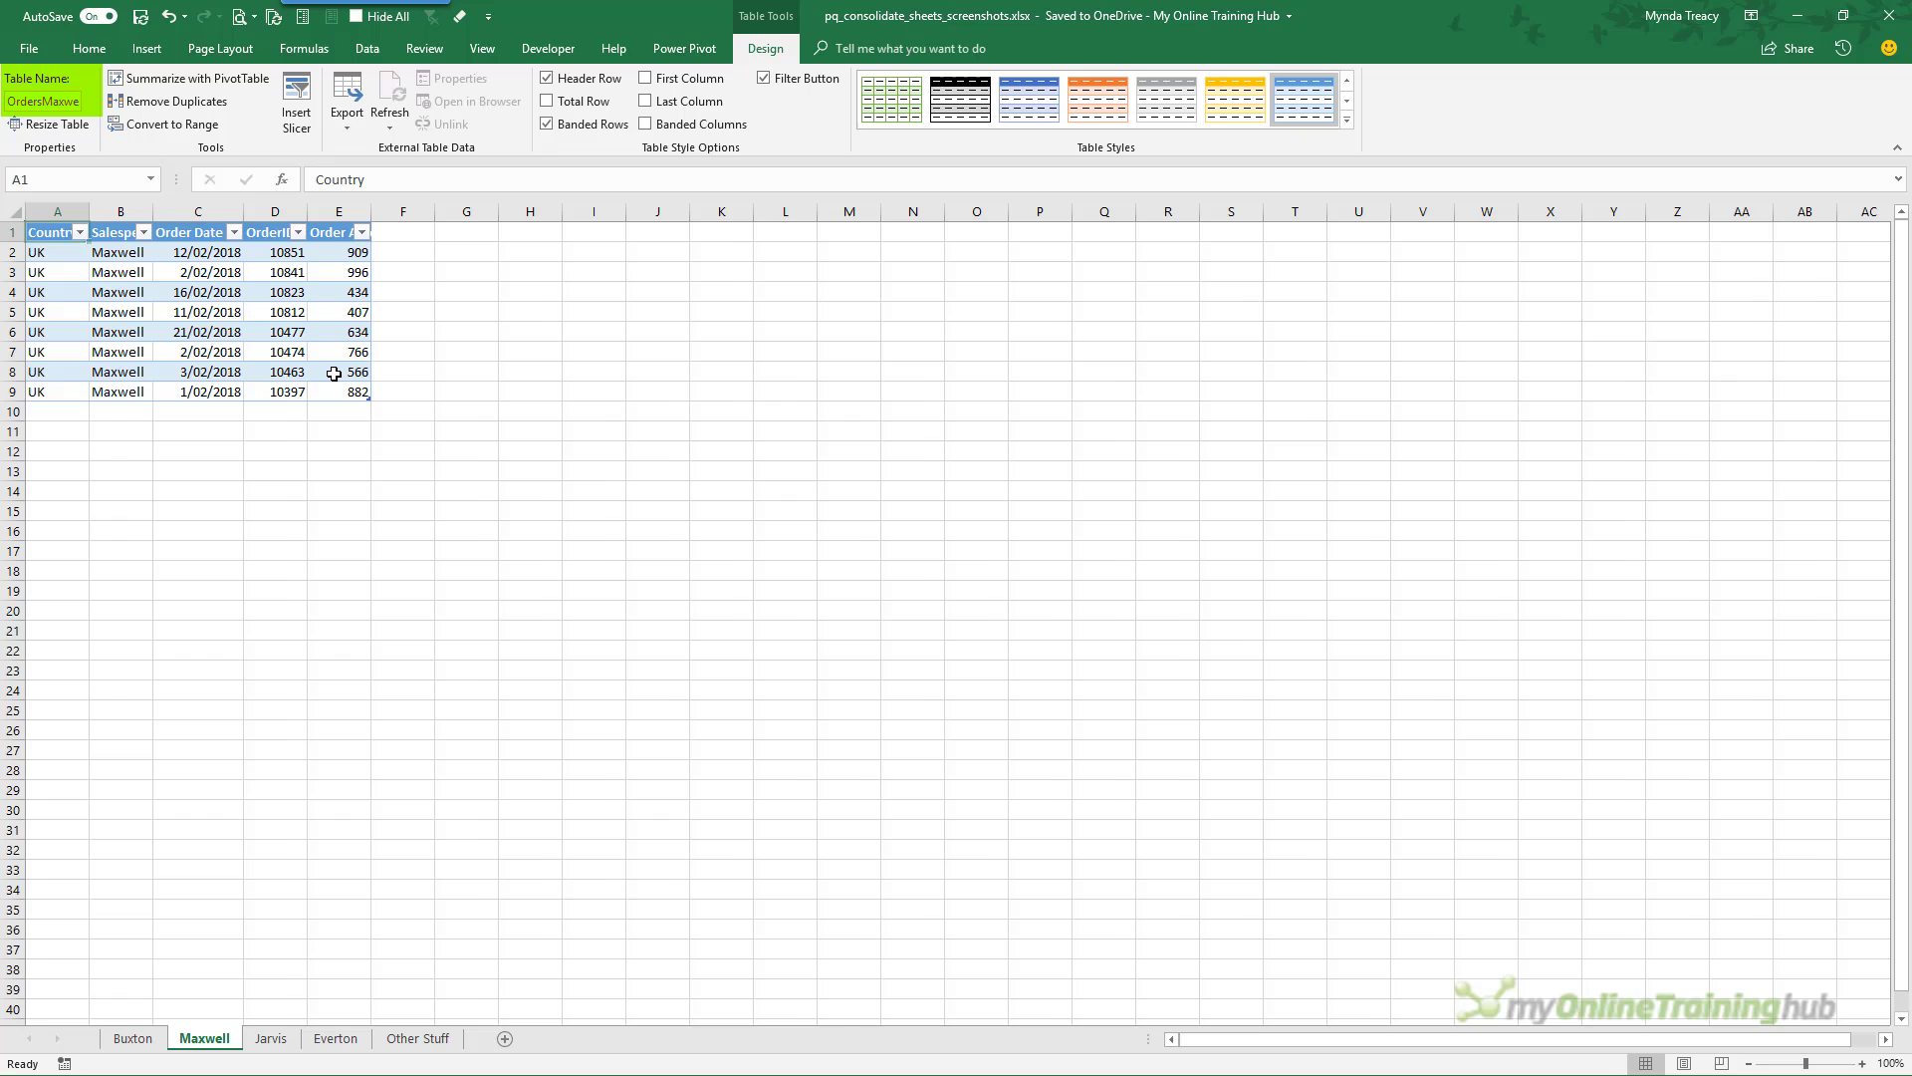
pyautogui.hotkey('ctrl', 'pageup')
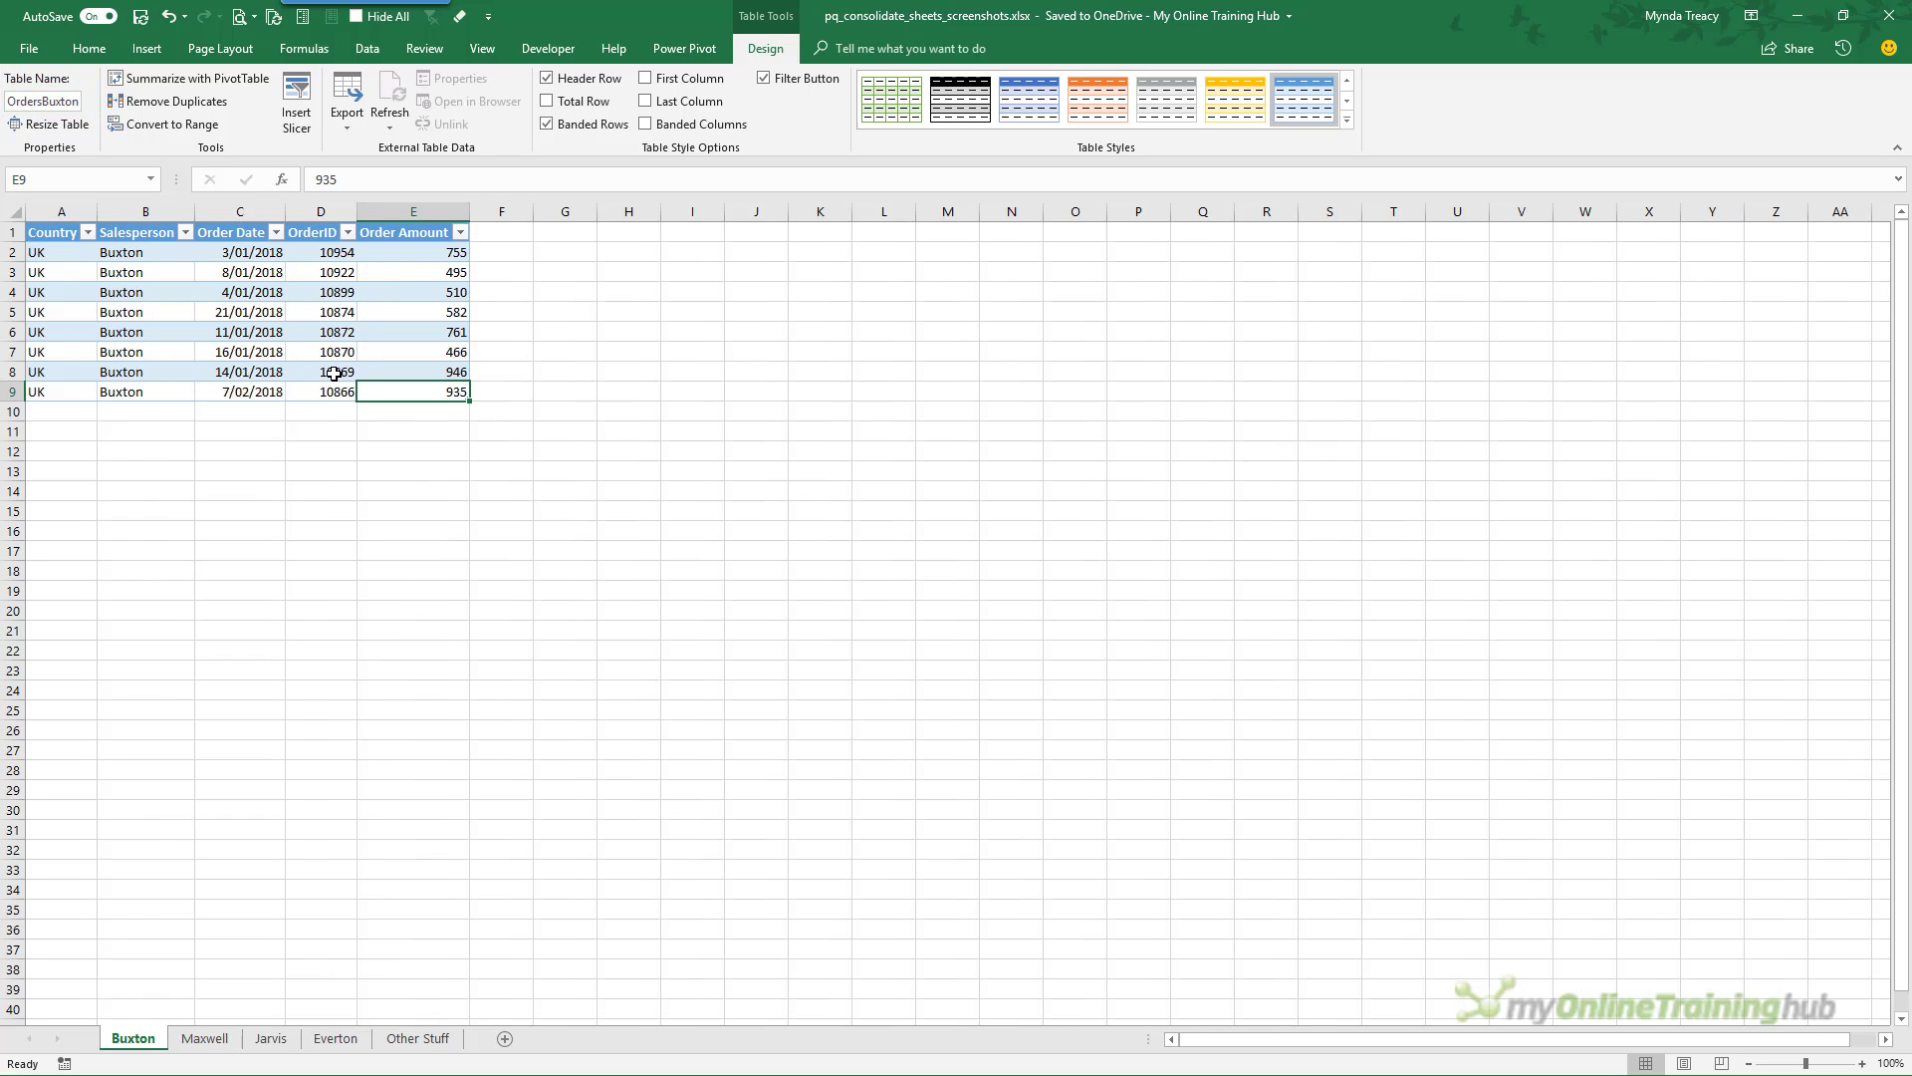
# Step: Compare the name of the totals table on the Other Stuff sheet with the table names on the salesperson sheets
pyautogui.click(429, 1038)
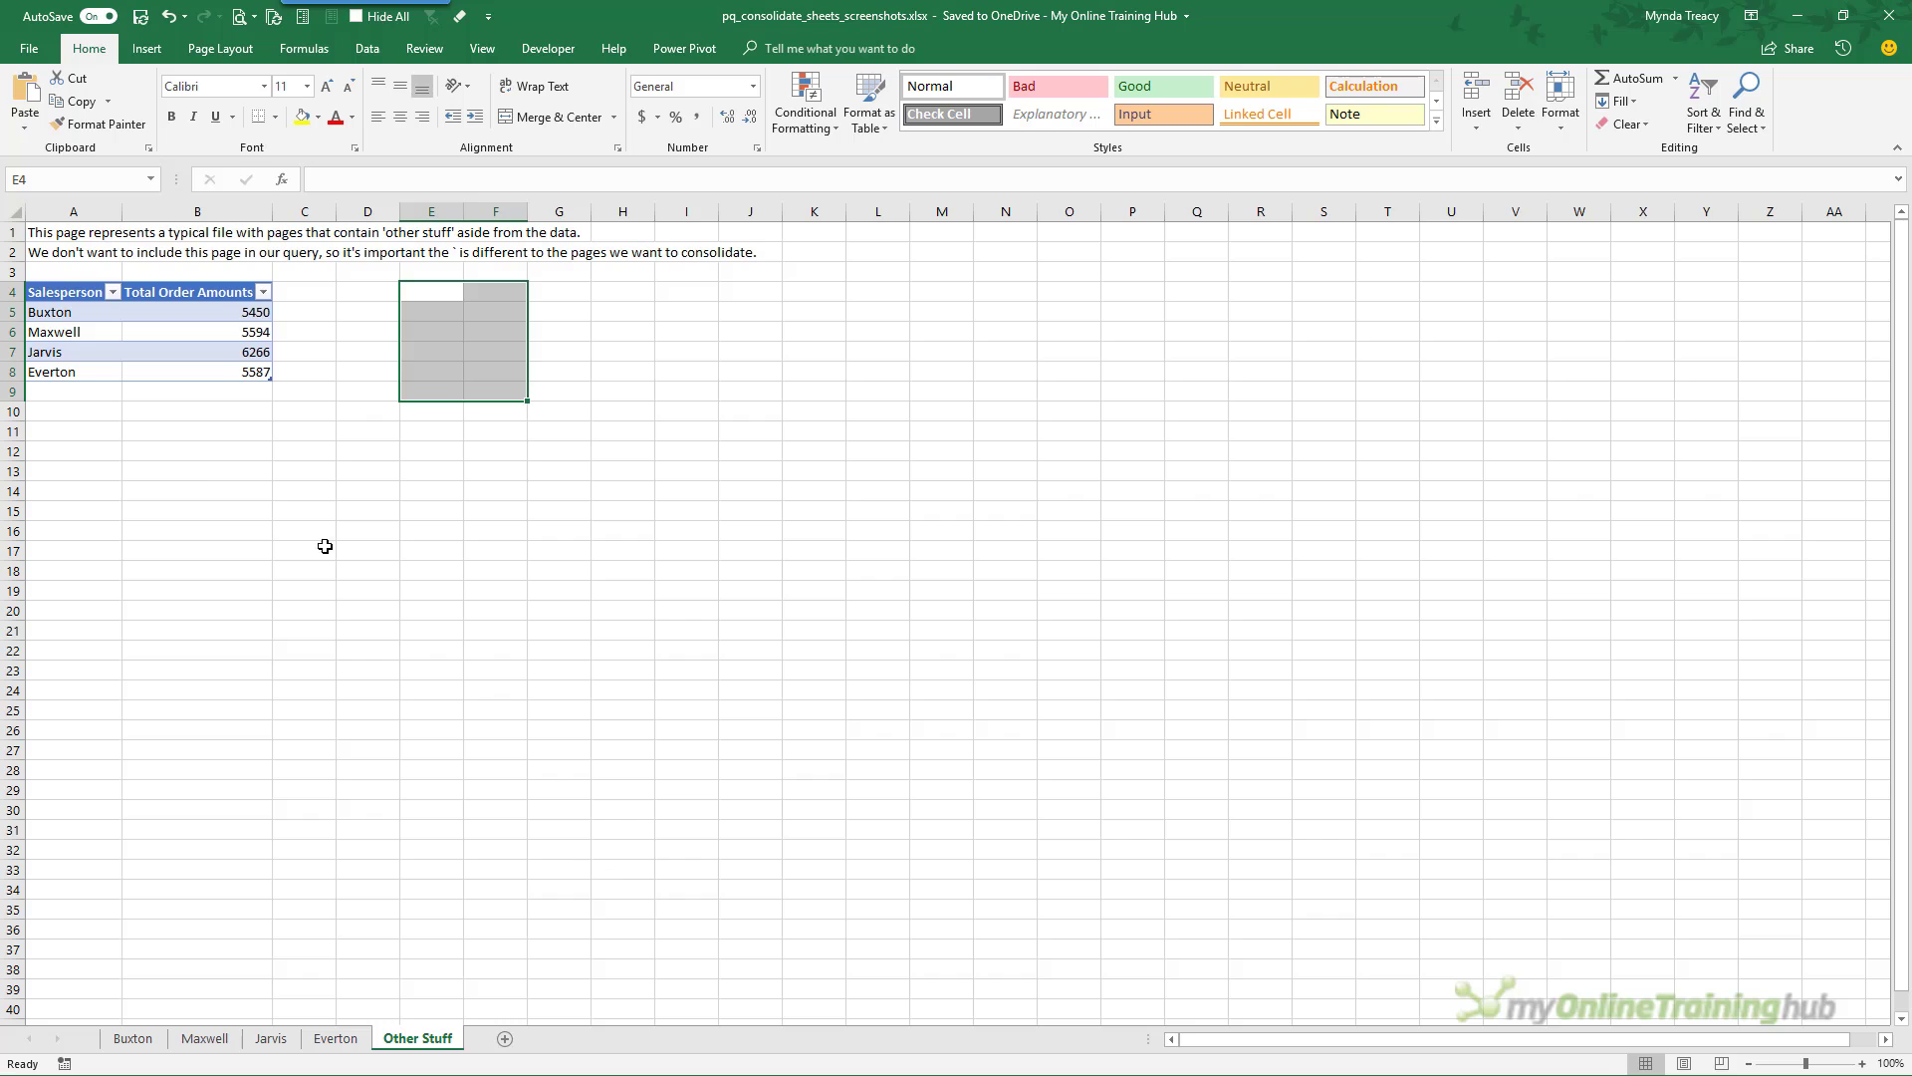
pyautogui.click(220, 367)
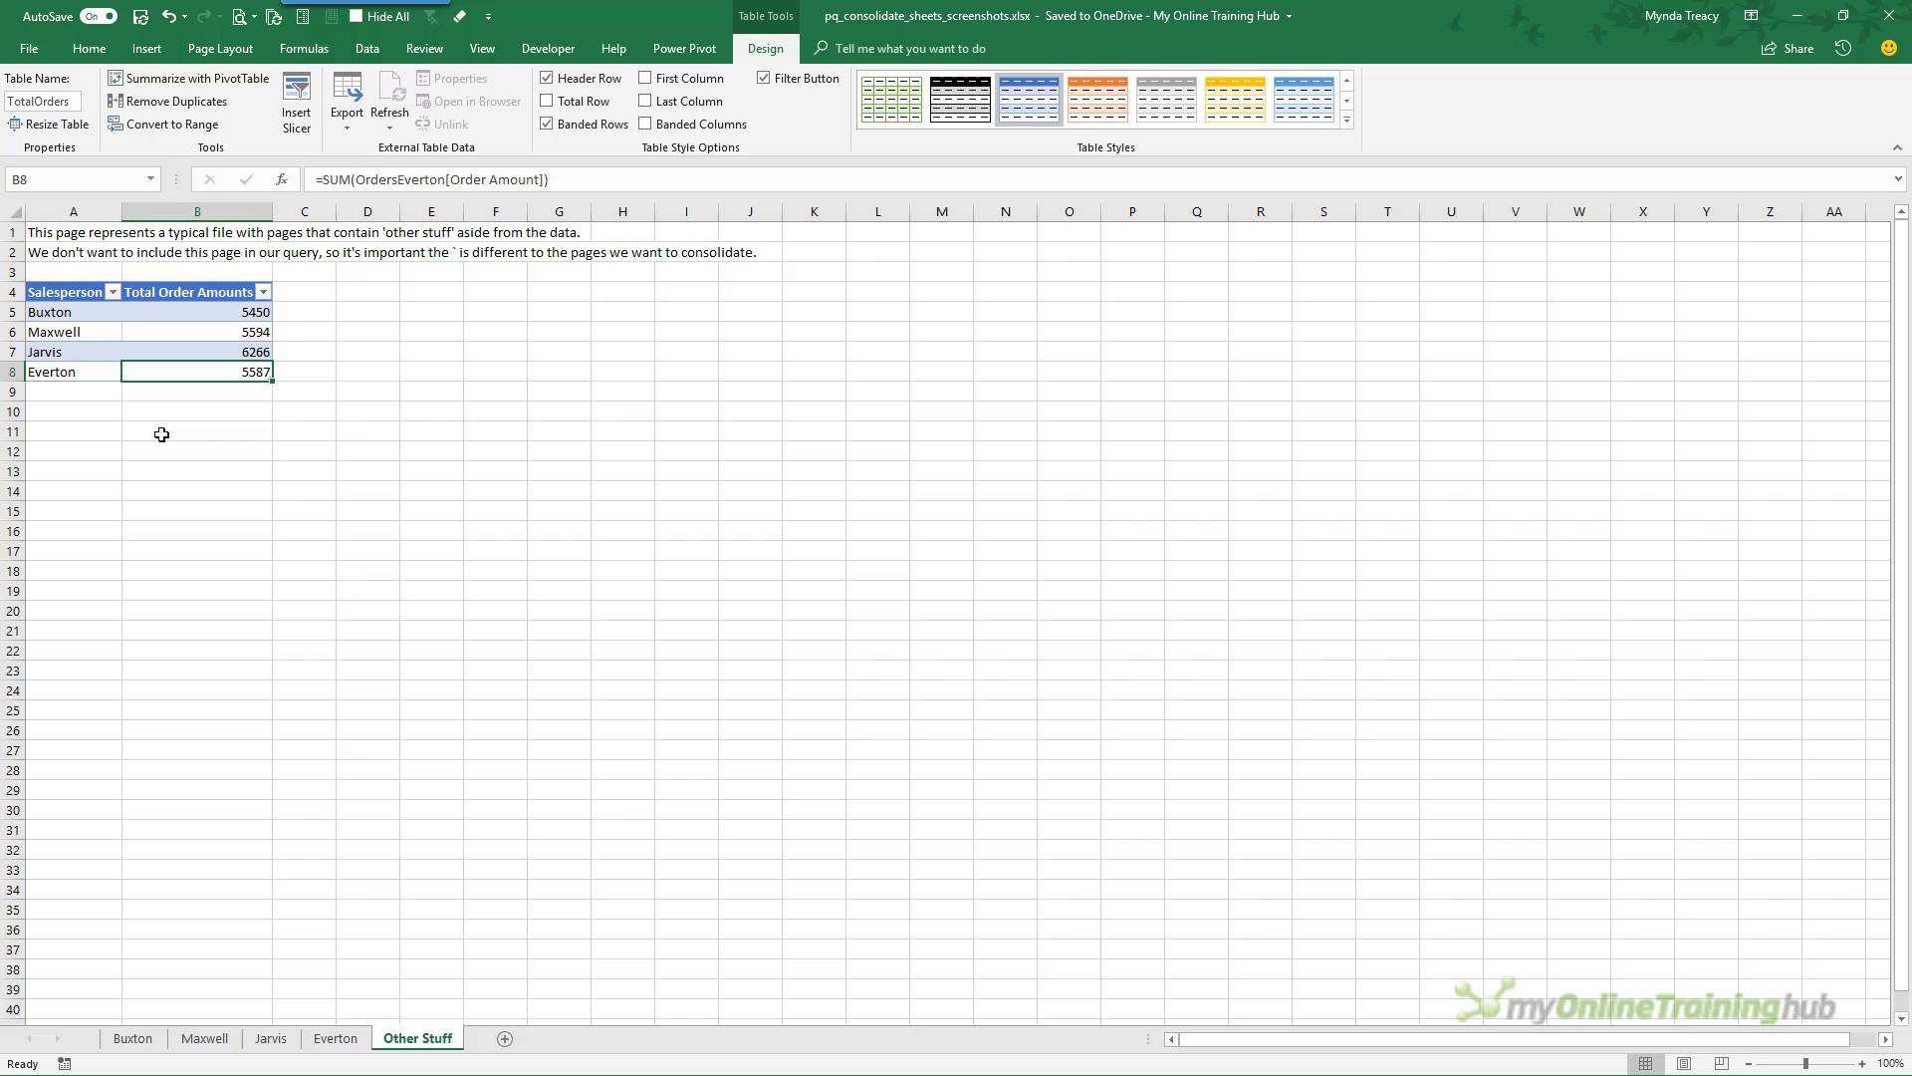
pyautogui.click(335, 1038)
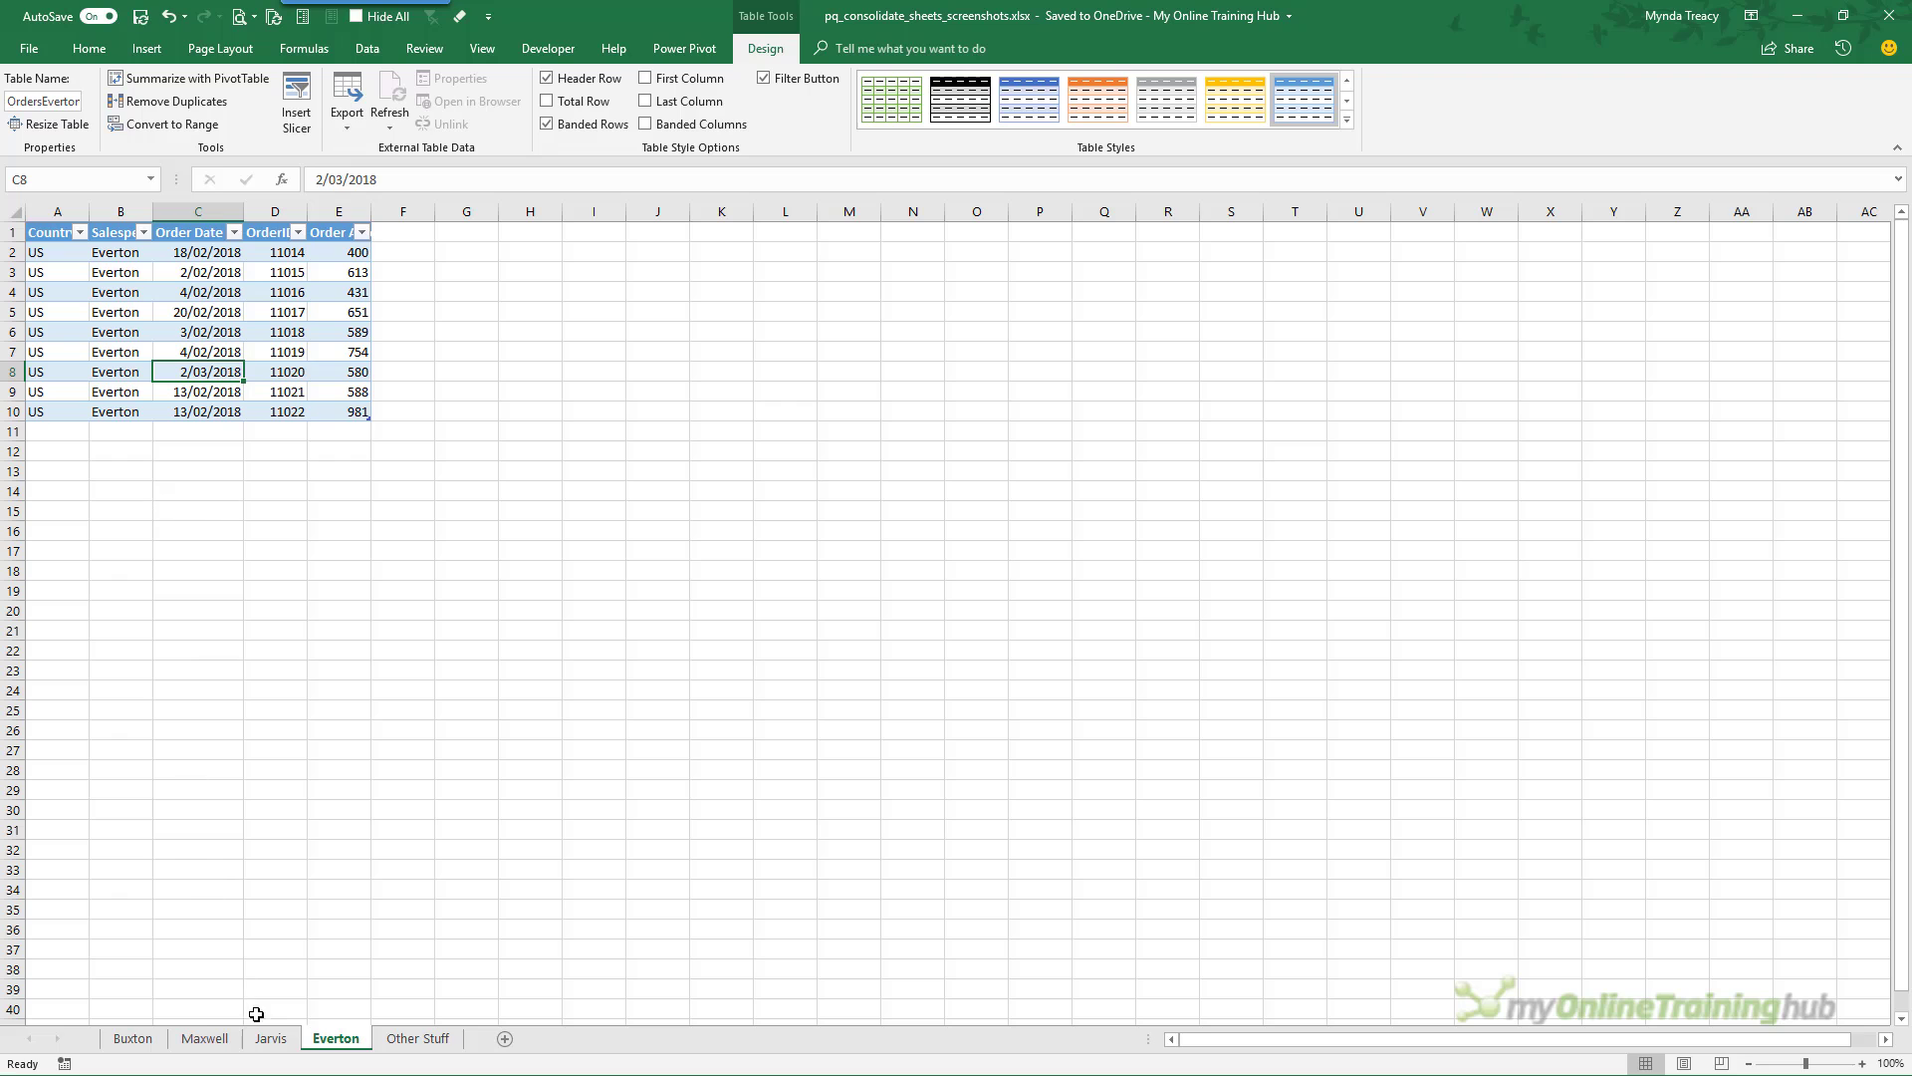
pyautogui.click(263, 1039)
pyautogui.click(204, 1037)
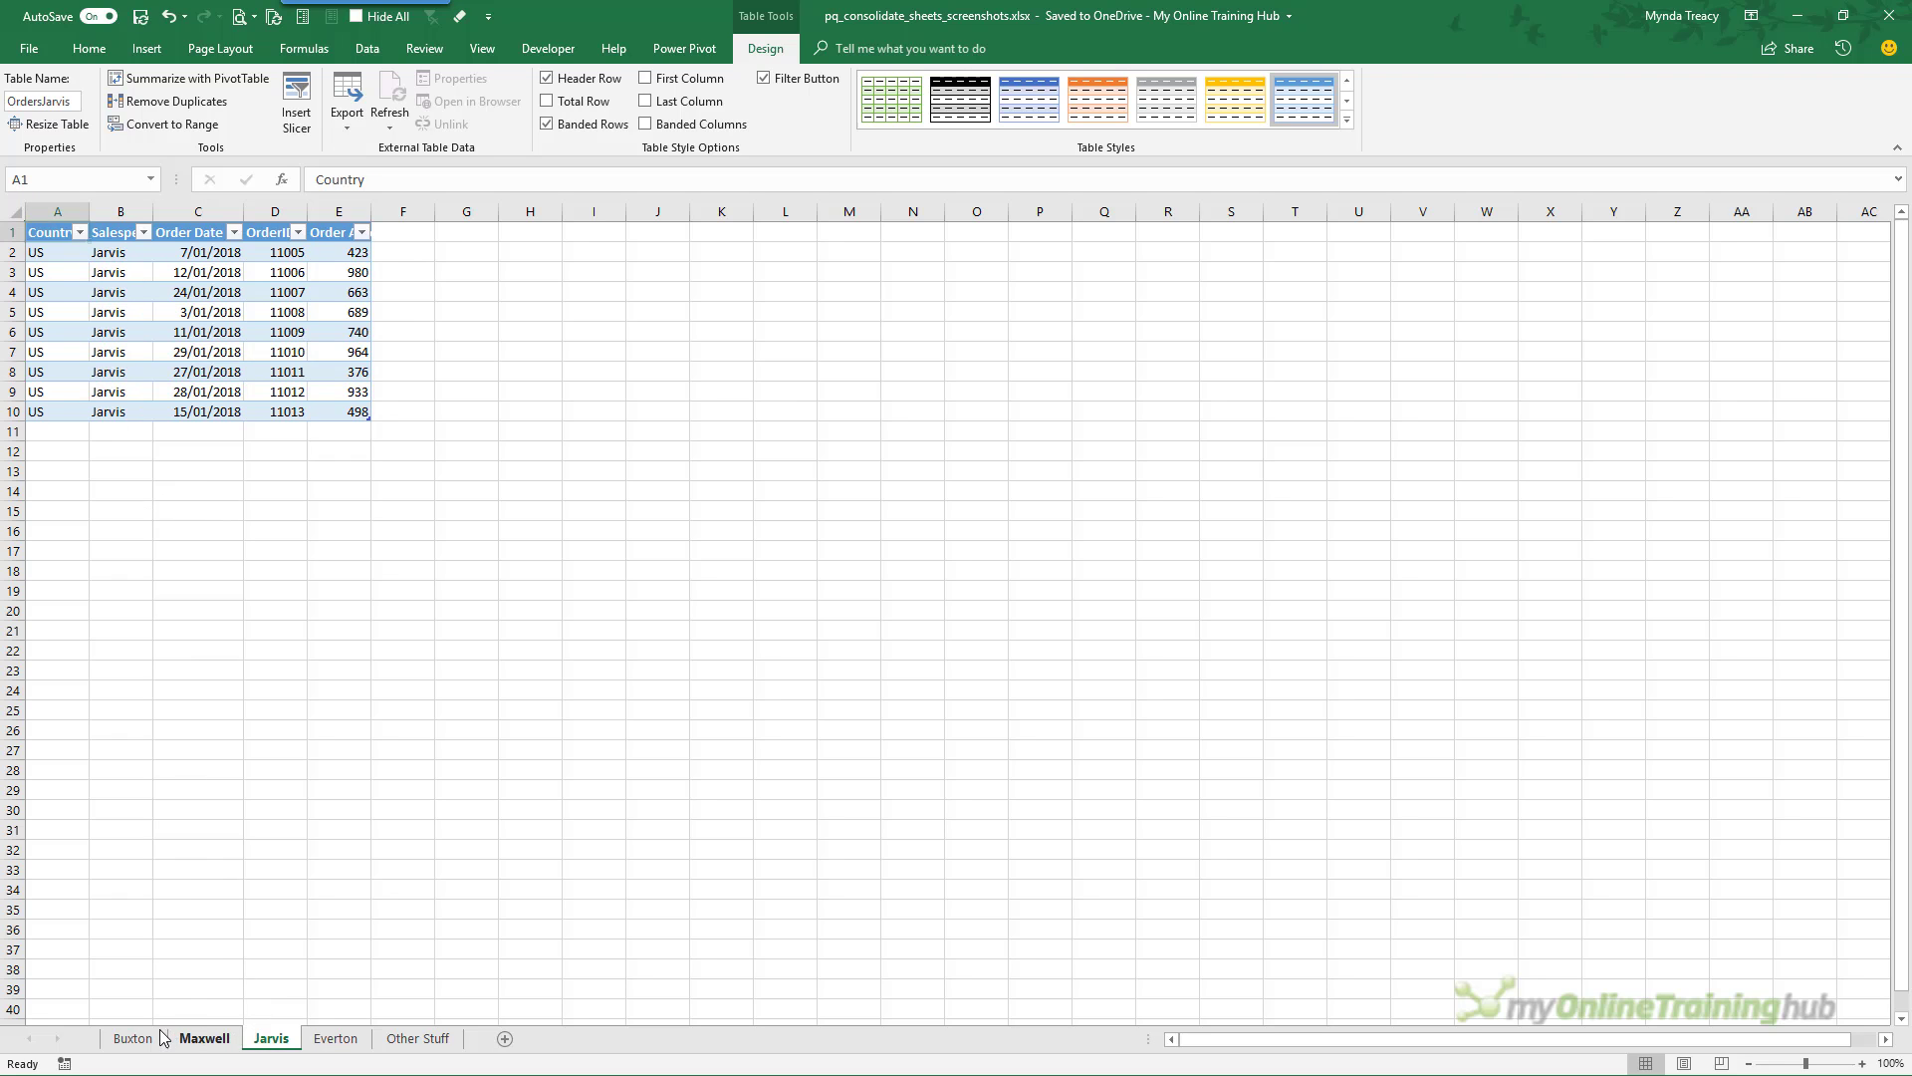
pyautogui.click(135, 1038)
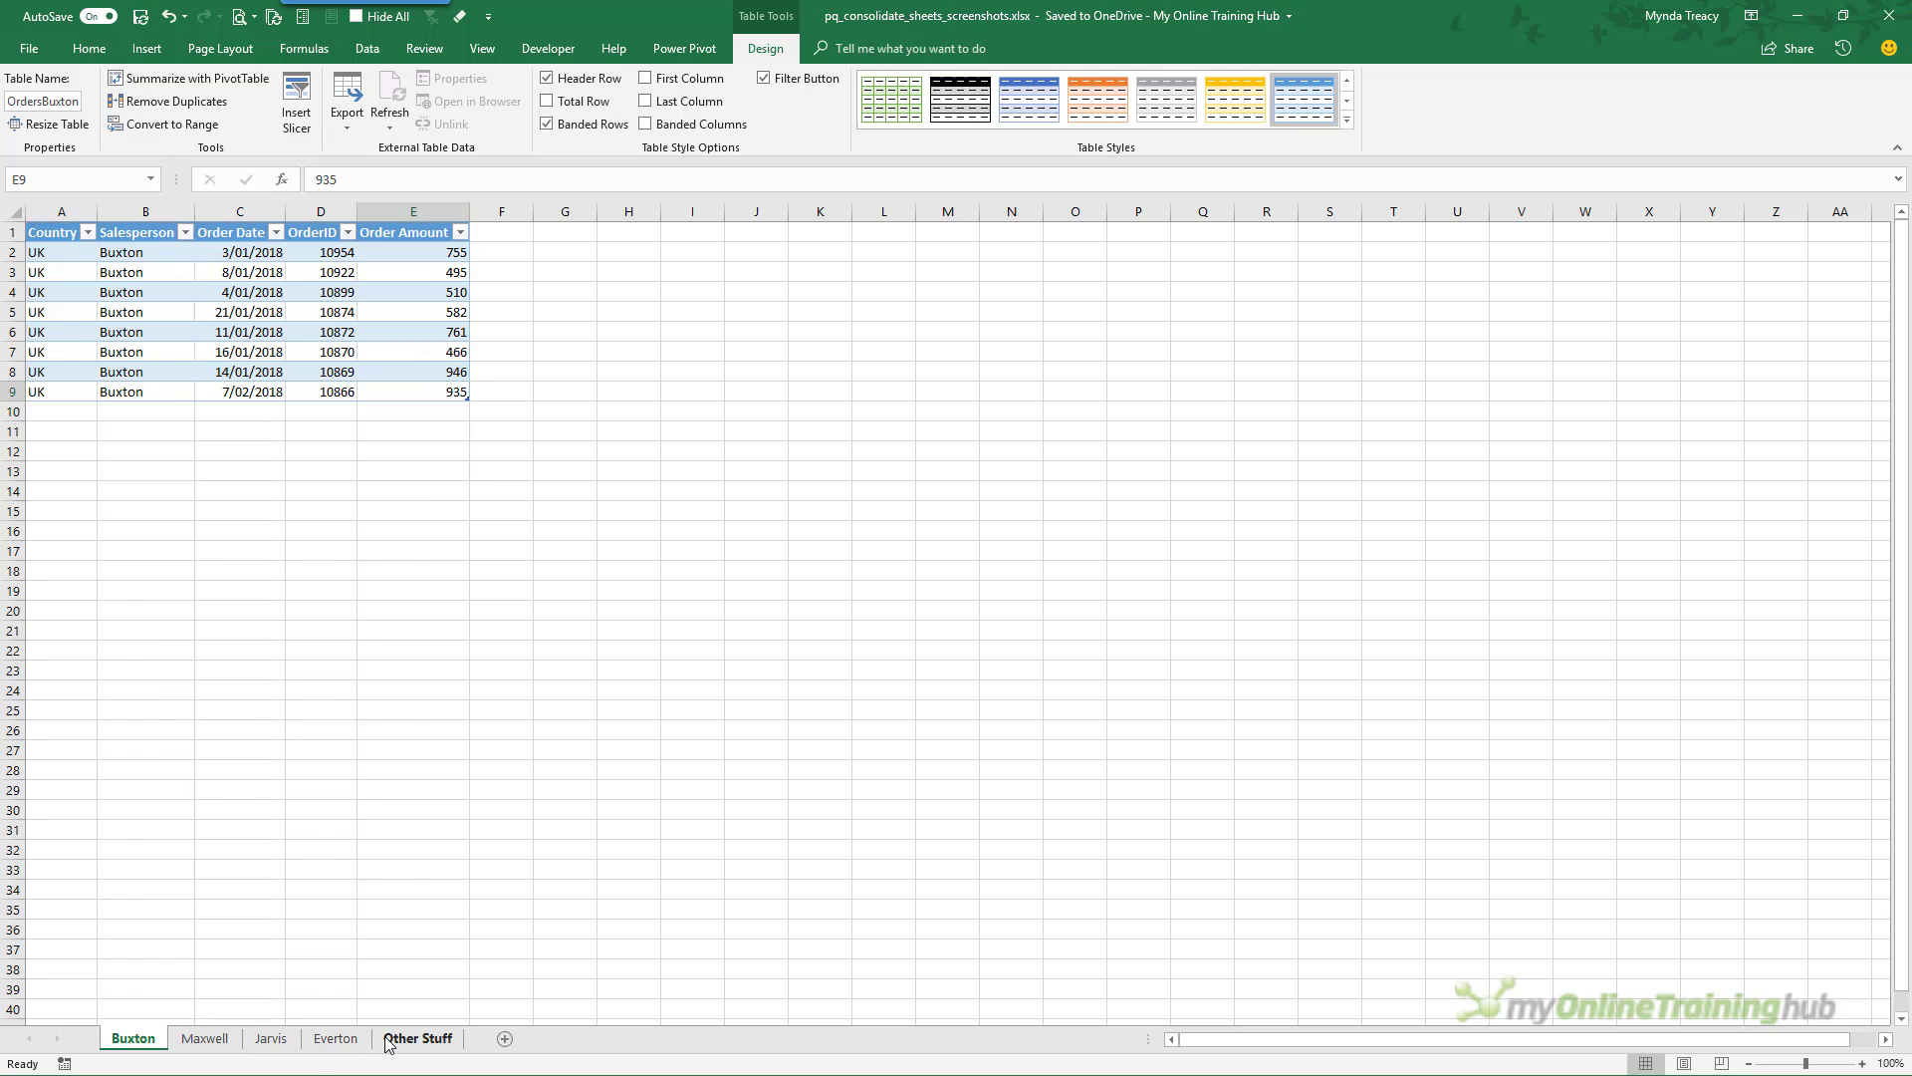
pyautogui.click(416, 1038)
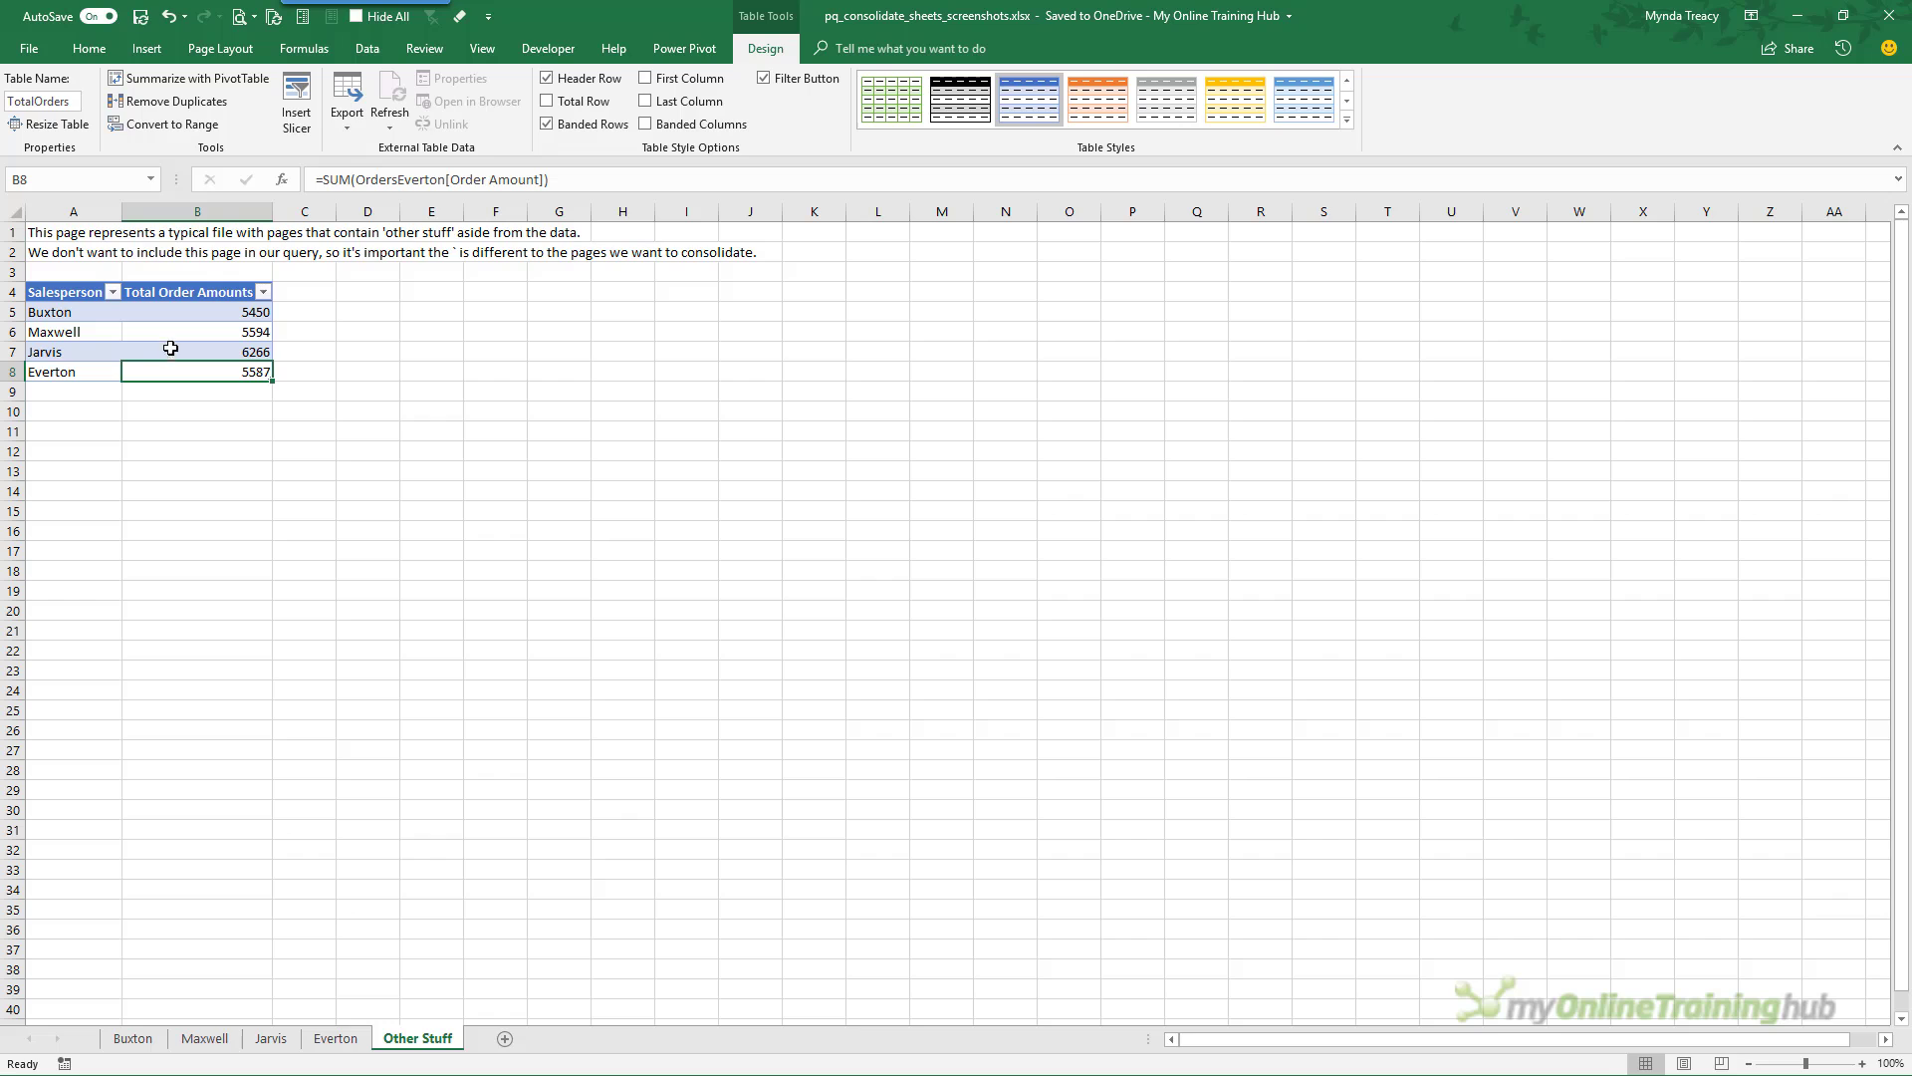
pyautogui.click(372, 373)
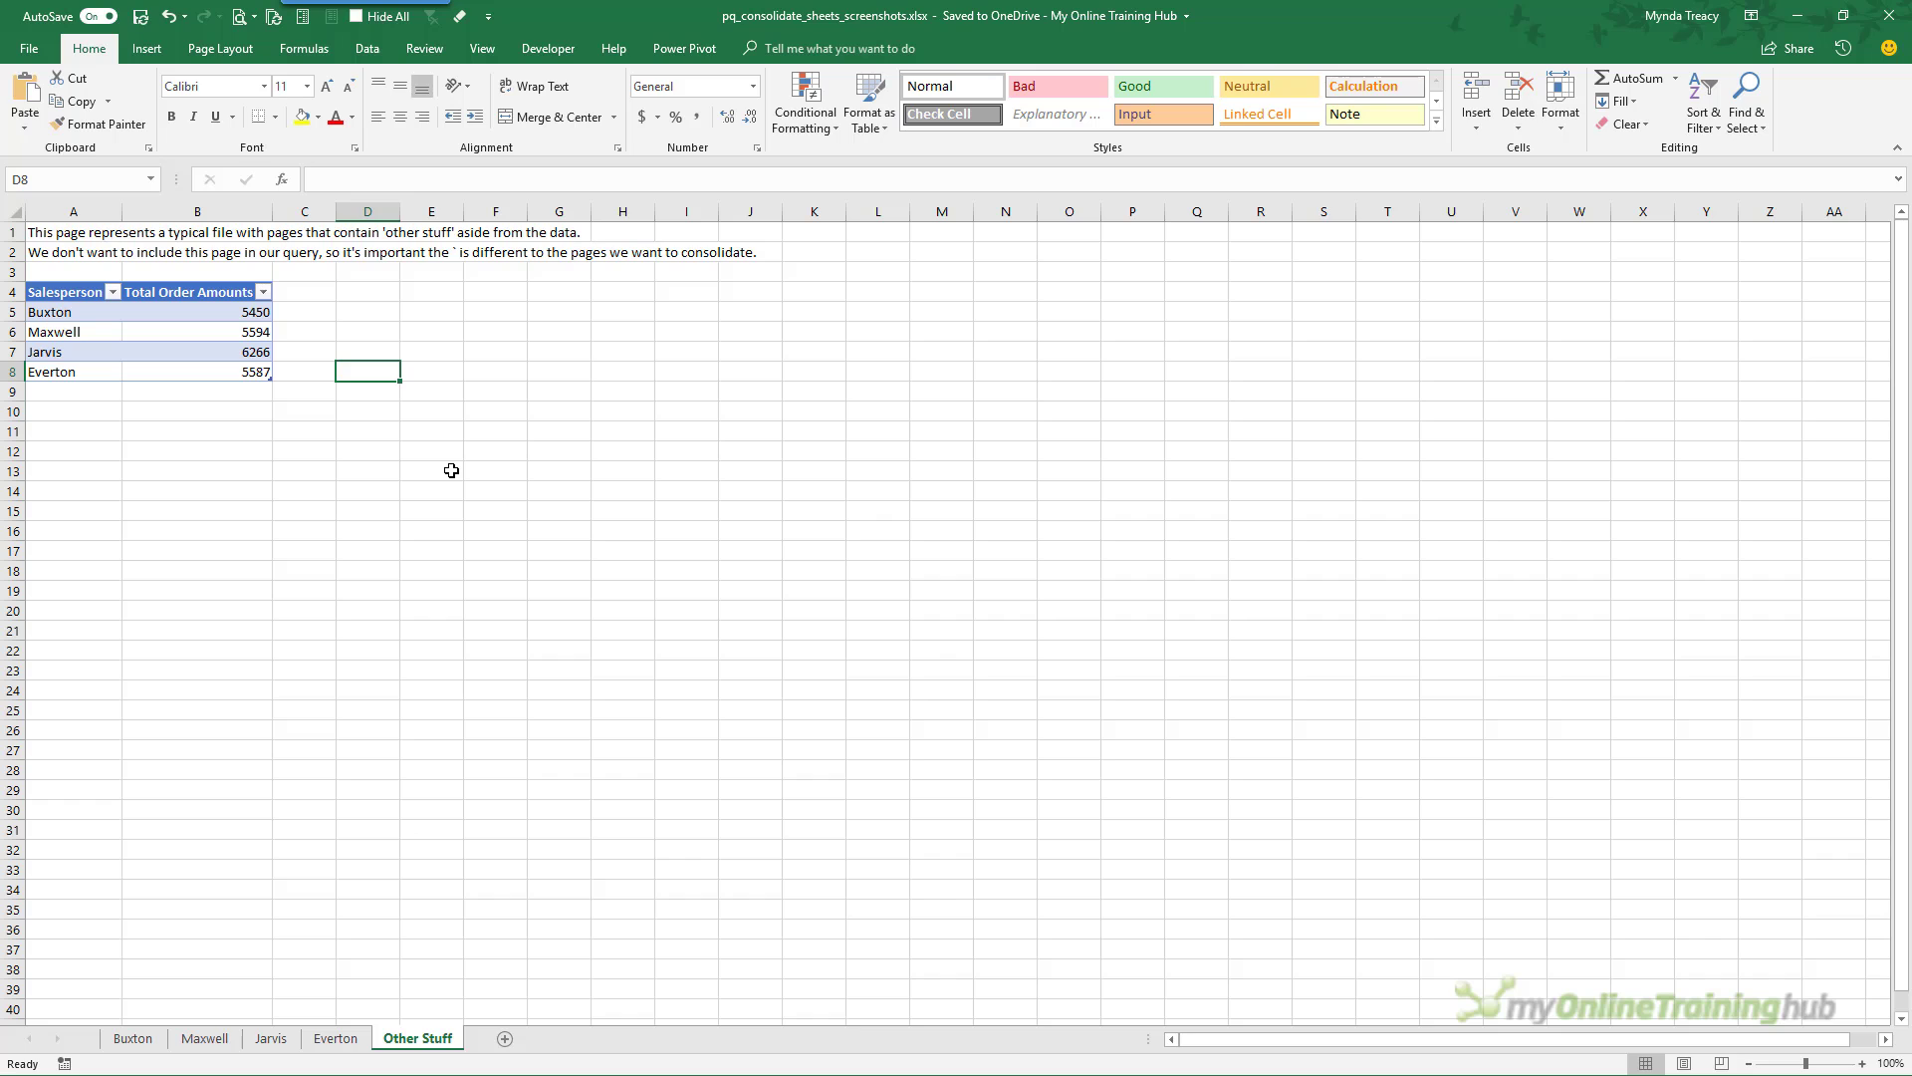
# Step: Create a new blank query and maximize the Power Query Editor window
pyautogui.click(388, 50)
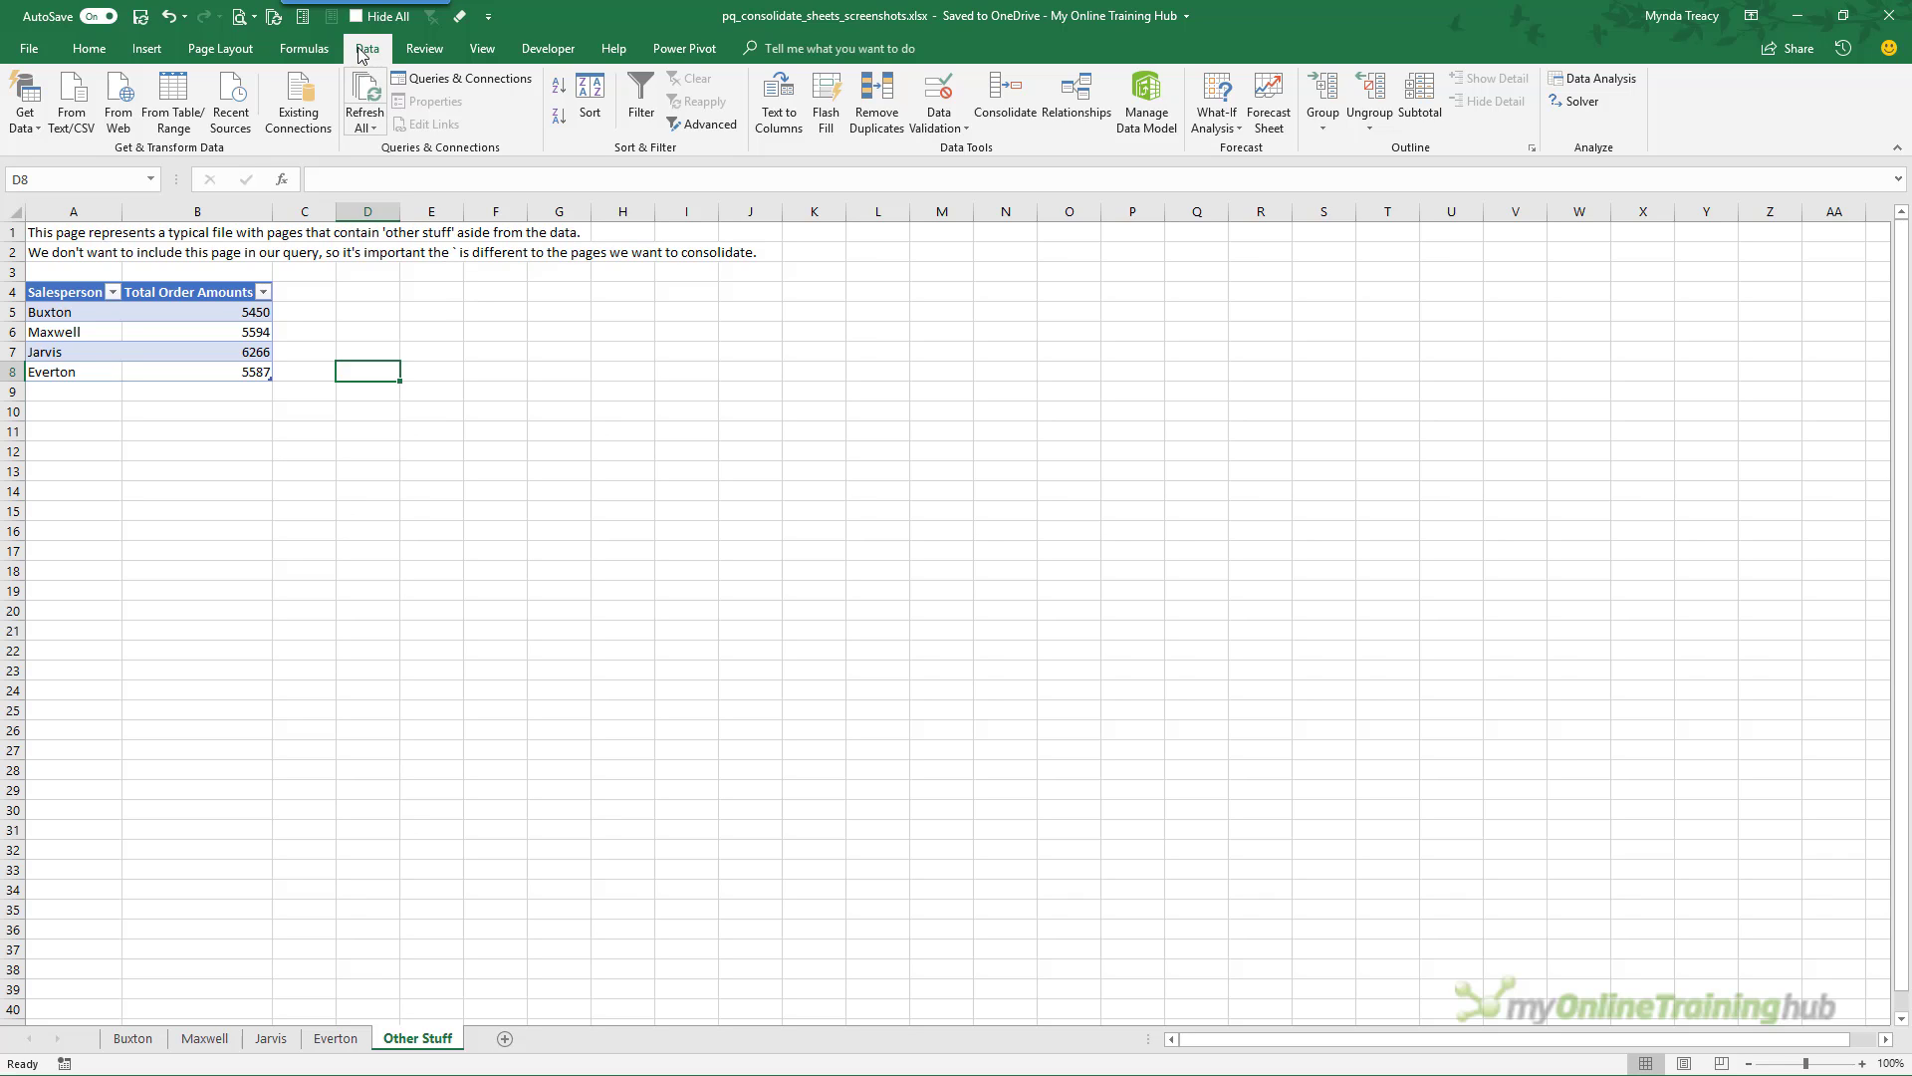
pyautogui.click(30, 127)
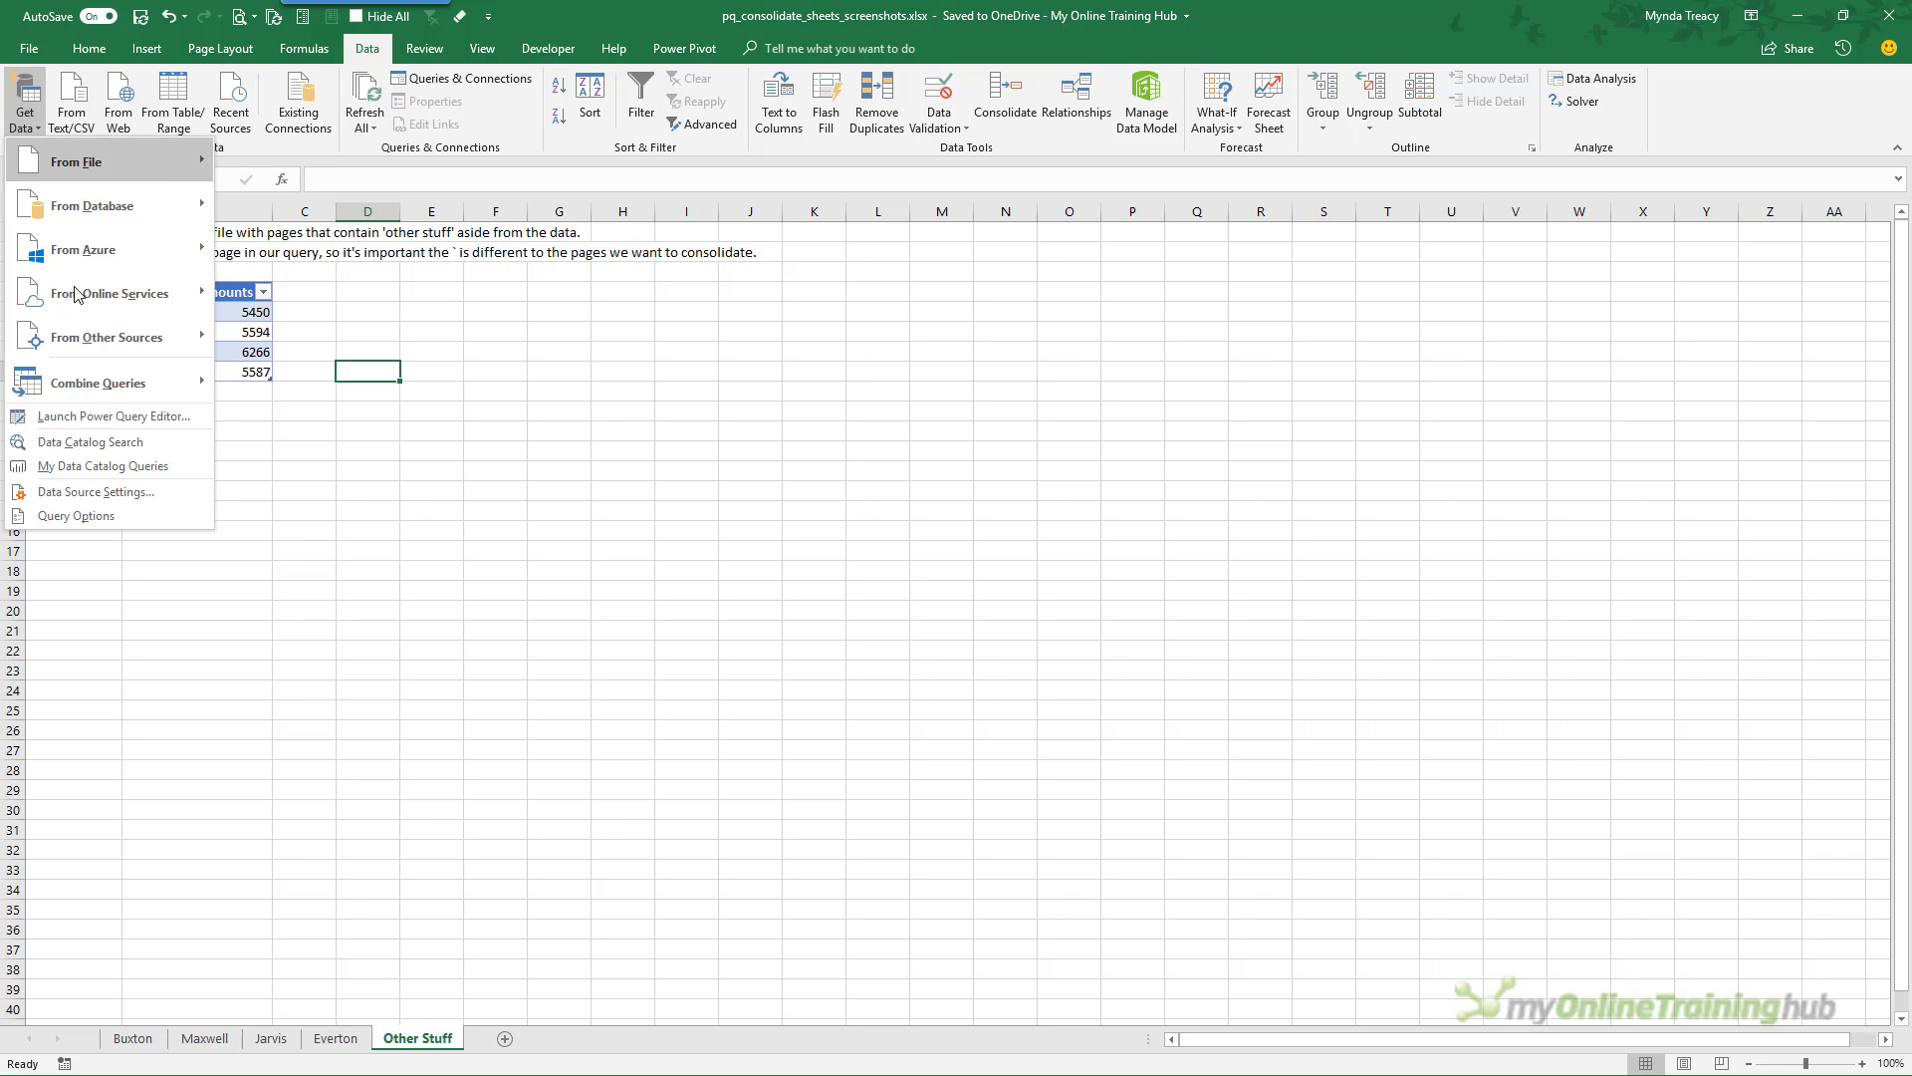
pyautogui.moveTo(85, 341)
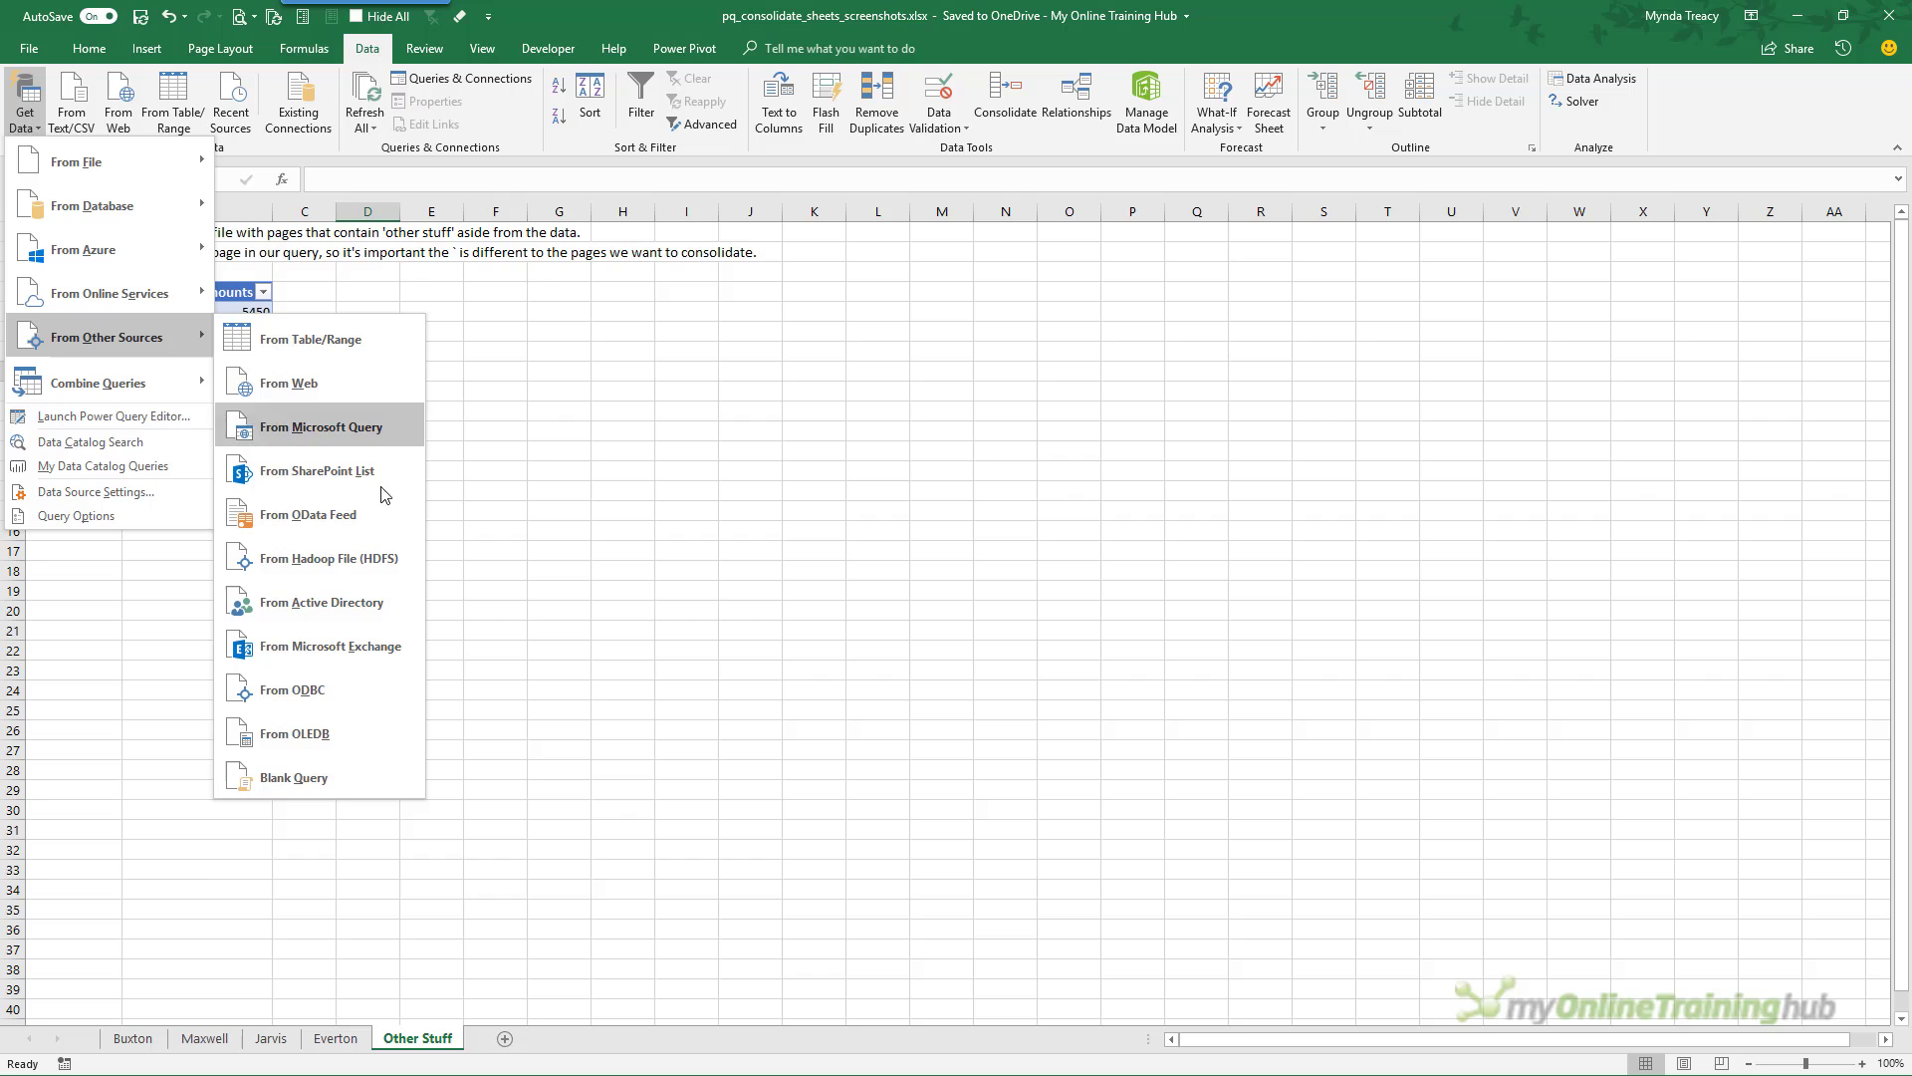
pyautogui.click(379, 769)
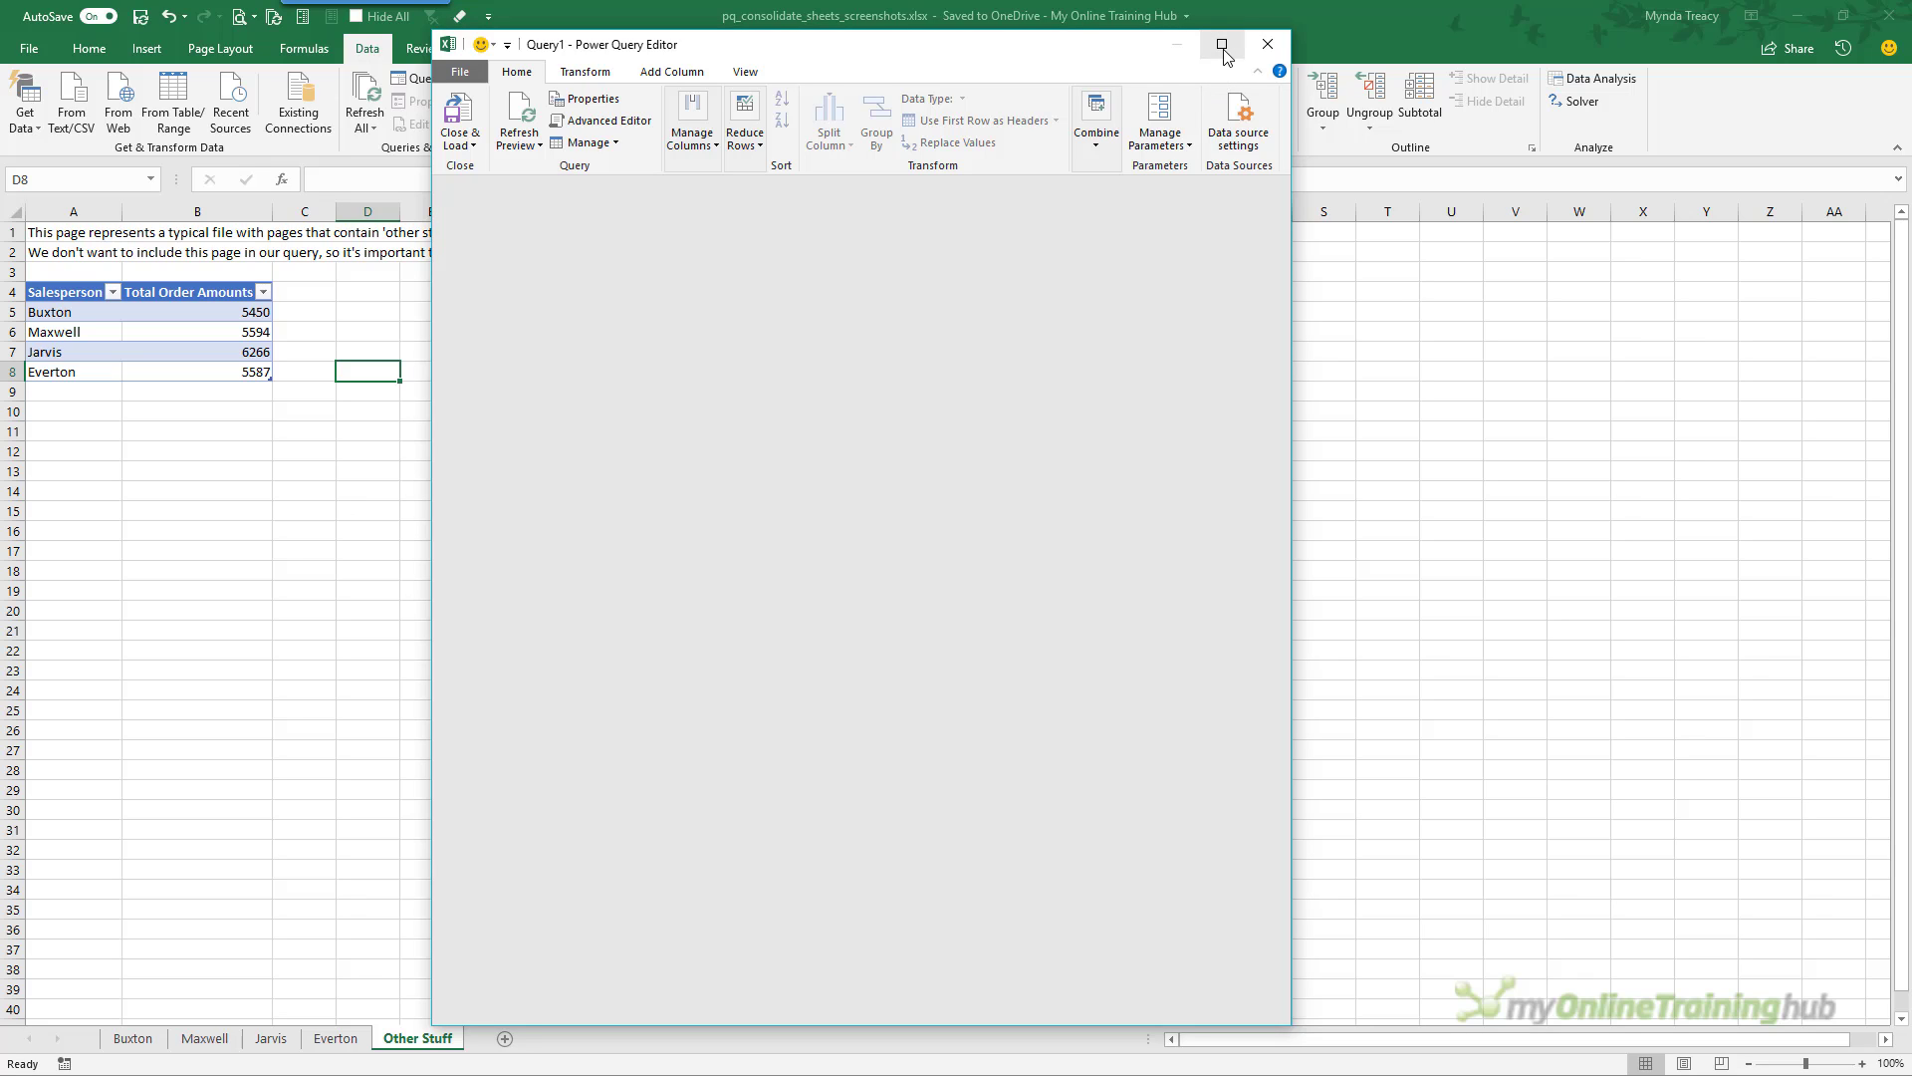
pyautogui.click(1222, 44)
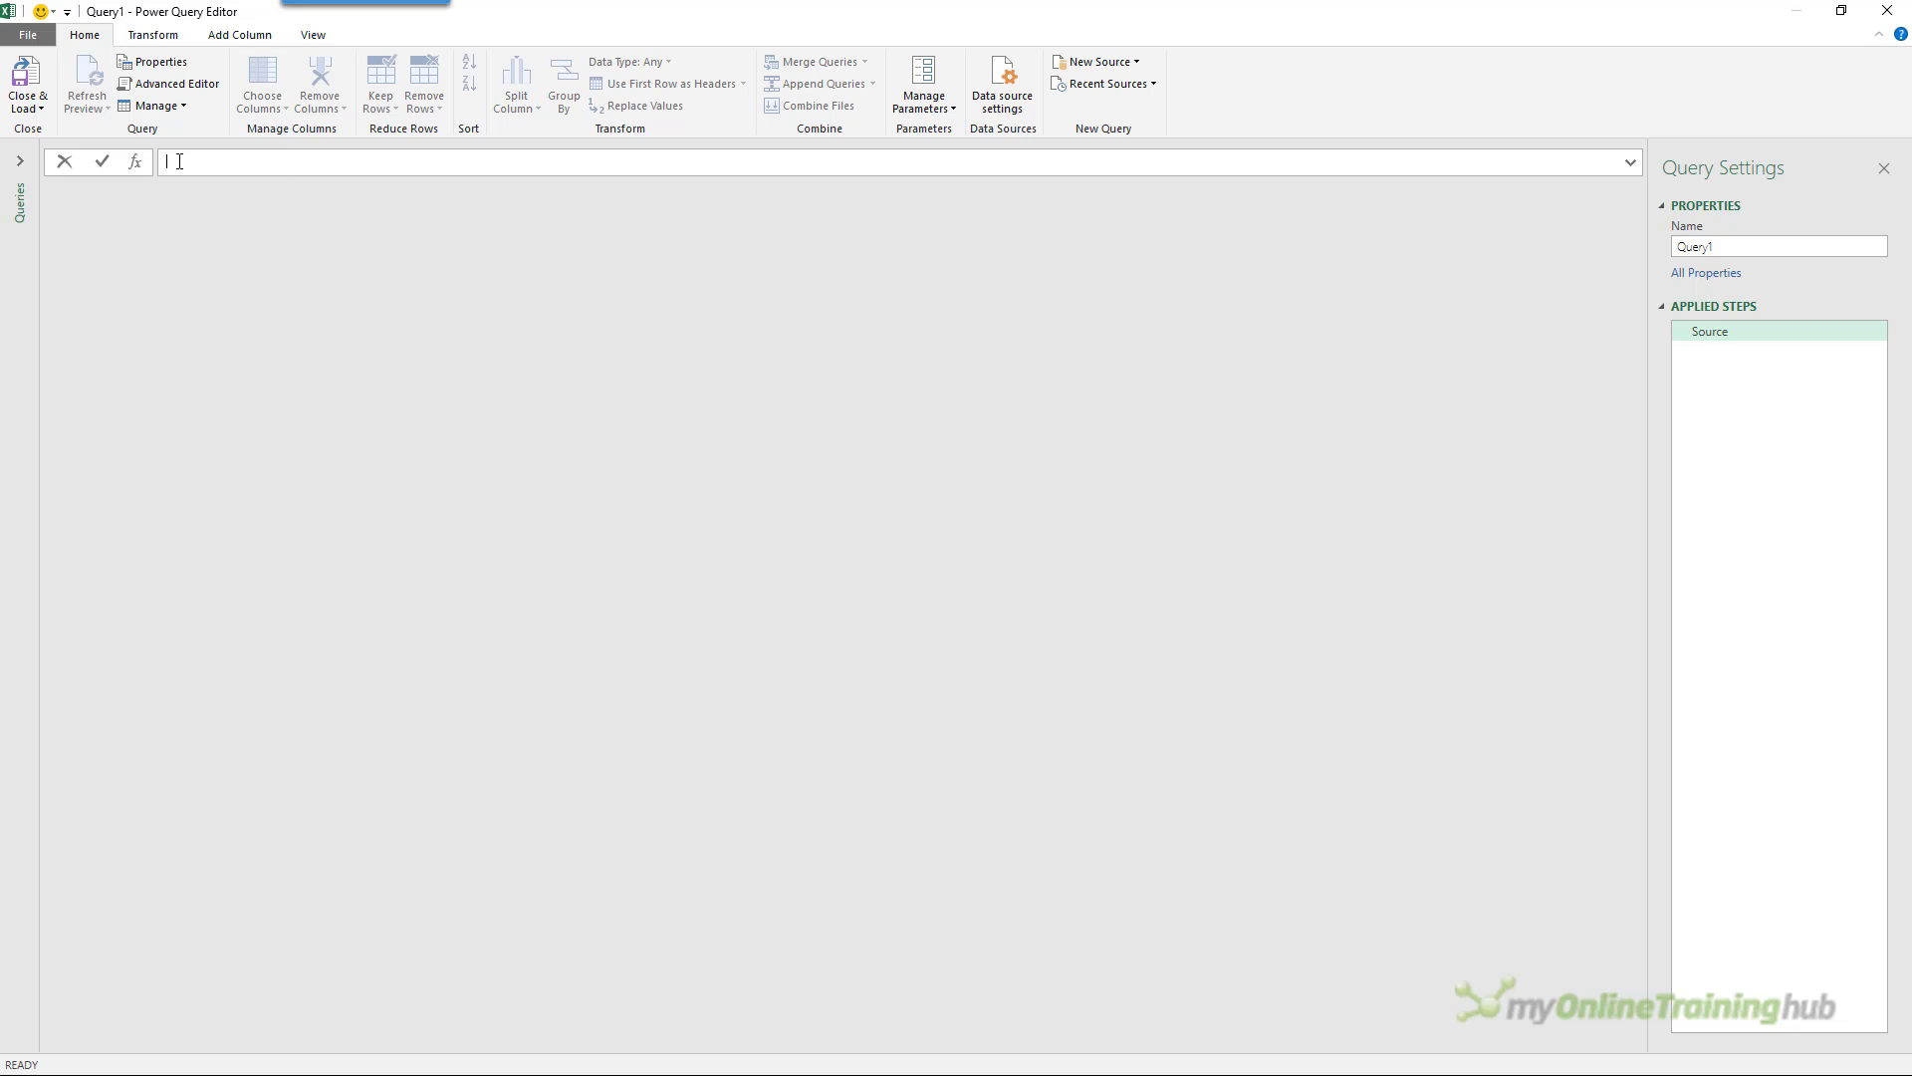
# Step: Set the blank query's source formula to =Excel.CurrentWorkbook() to list the tables in the workbook
pyautogui.write('=')
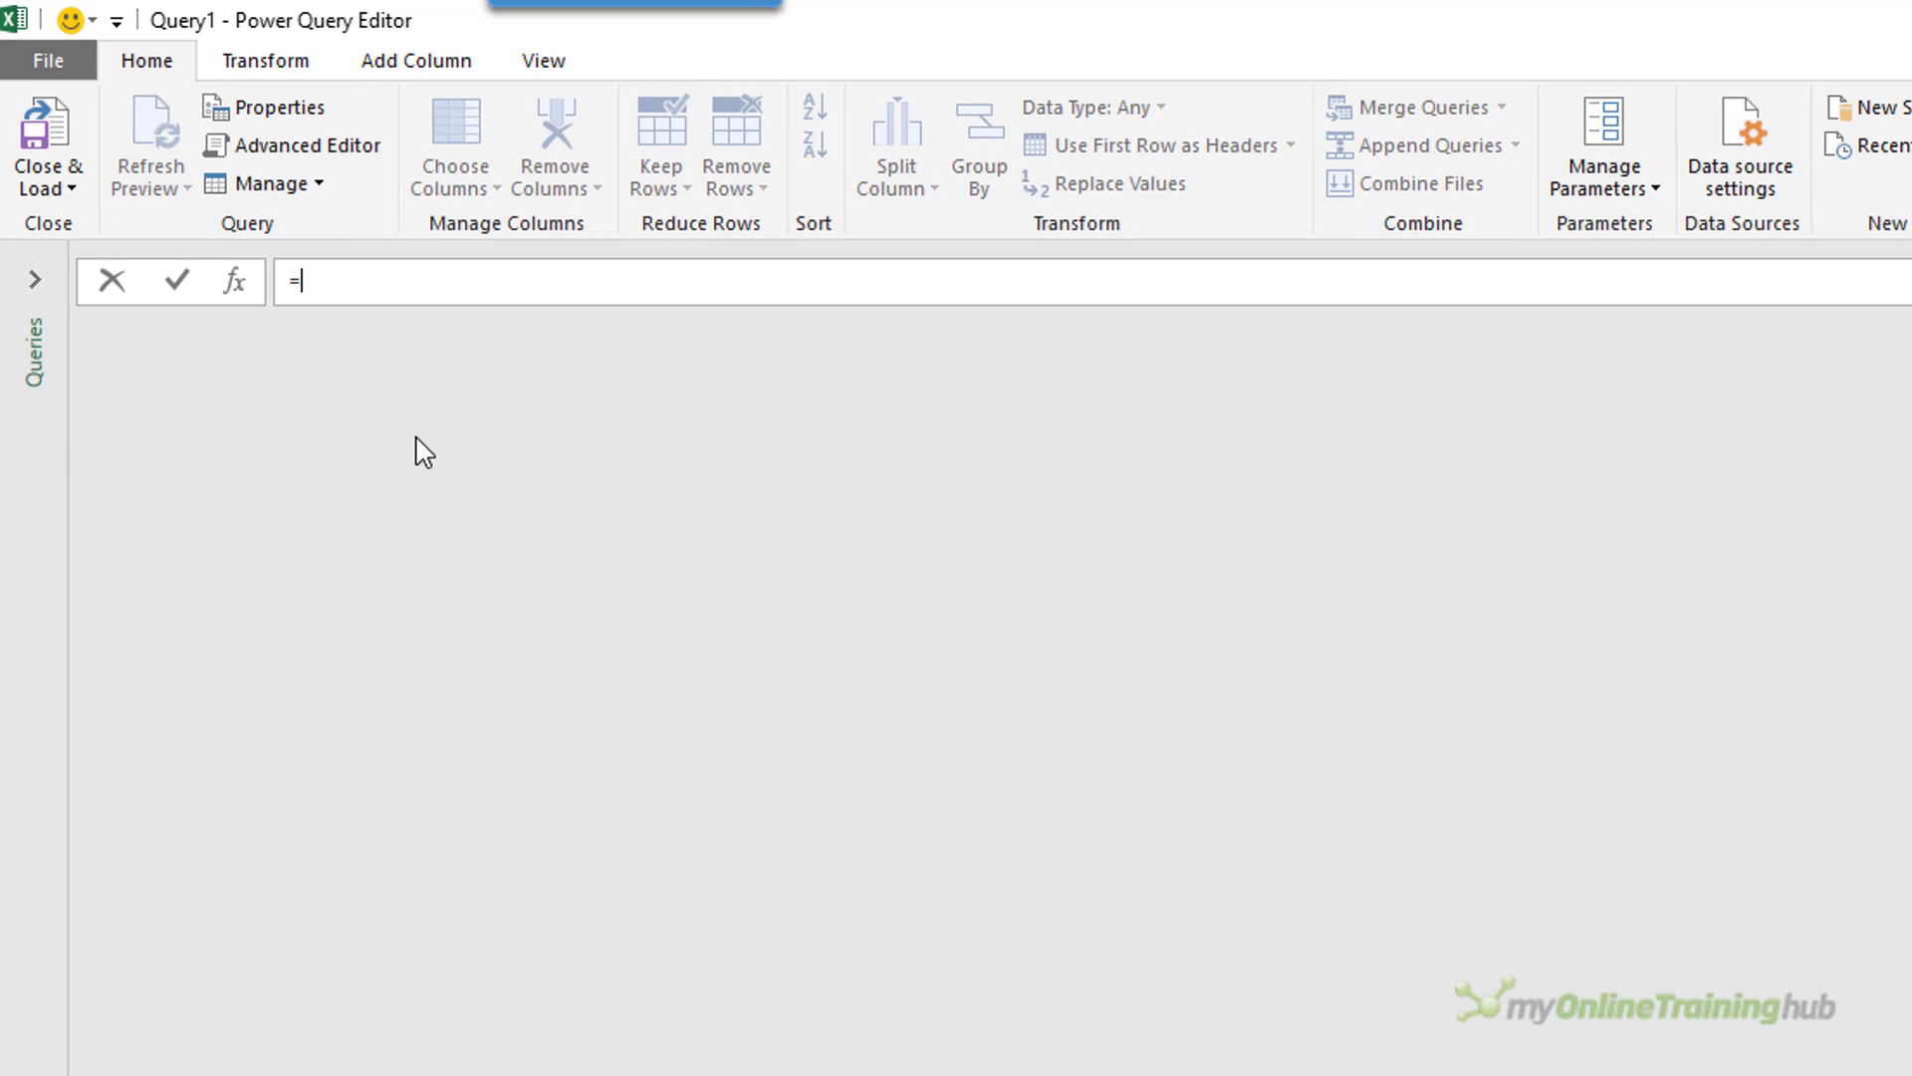
pyautogui.write('Excel.CurrentWorkb')
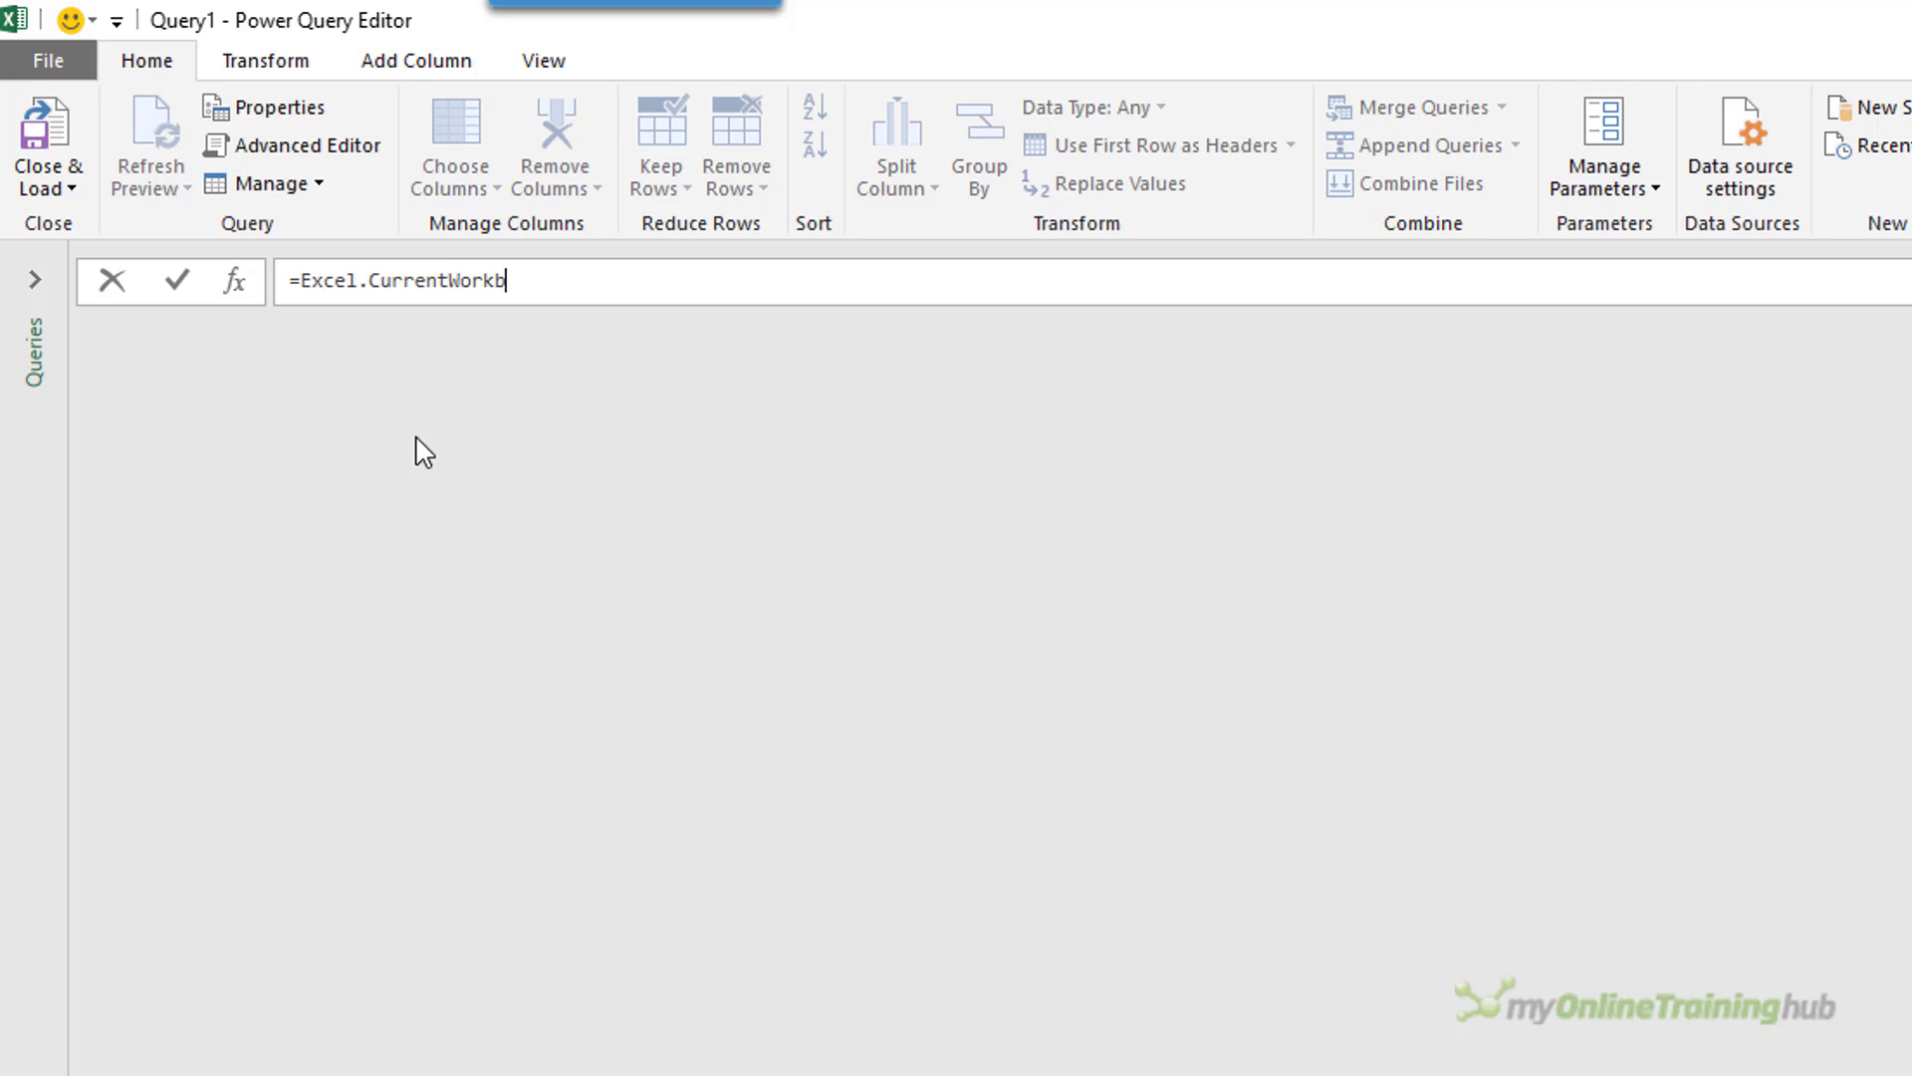
pyautogui.write('ook()')
pyautogui.moveTo(369, 282); pyautogui.dragTo(380, 282)
pyautogui.doubleClick(307, 282)
pyautogui.click(306, 287)
pyautogui.click(572, 292)
pyautogui.press('Return')
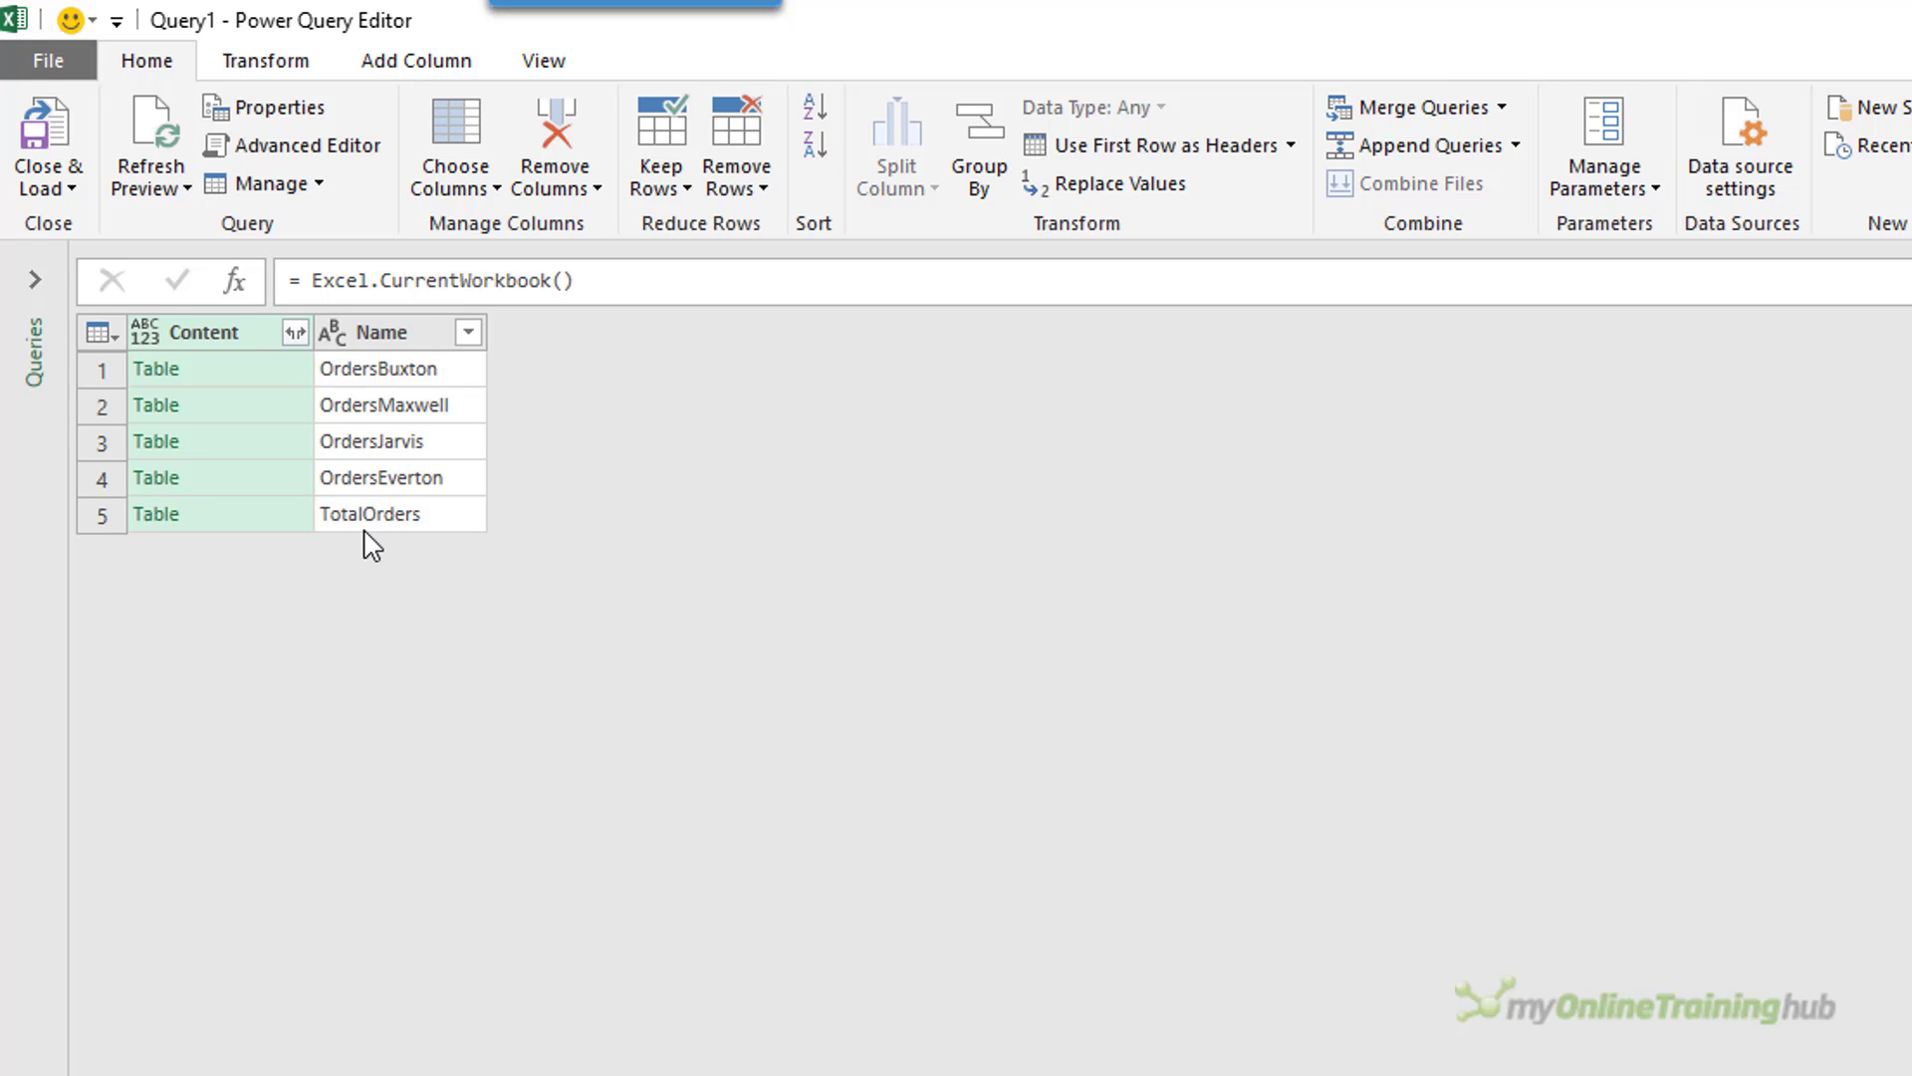
# Step: Filter the Name column to keep only rows that begin with Orders
pyautogui.click(467, 334)
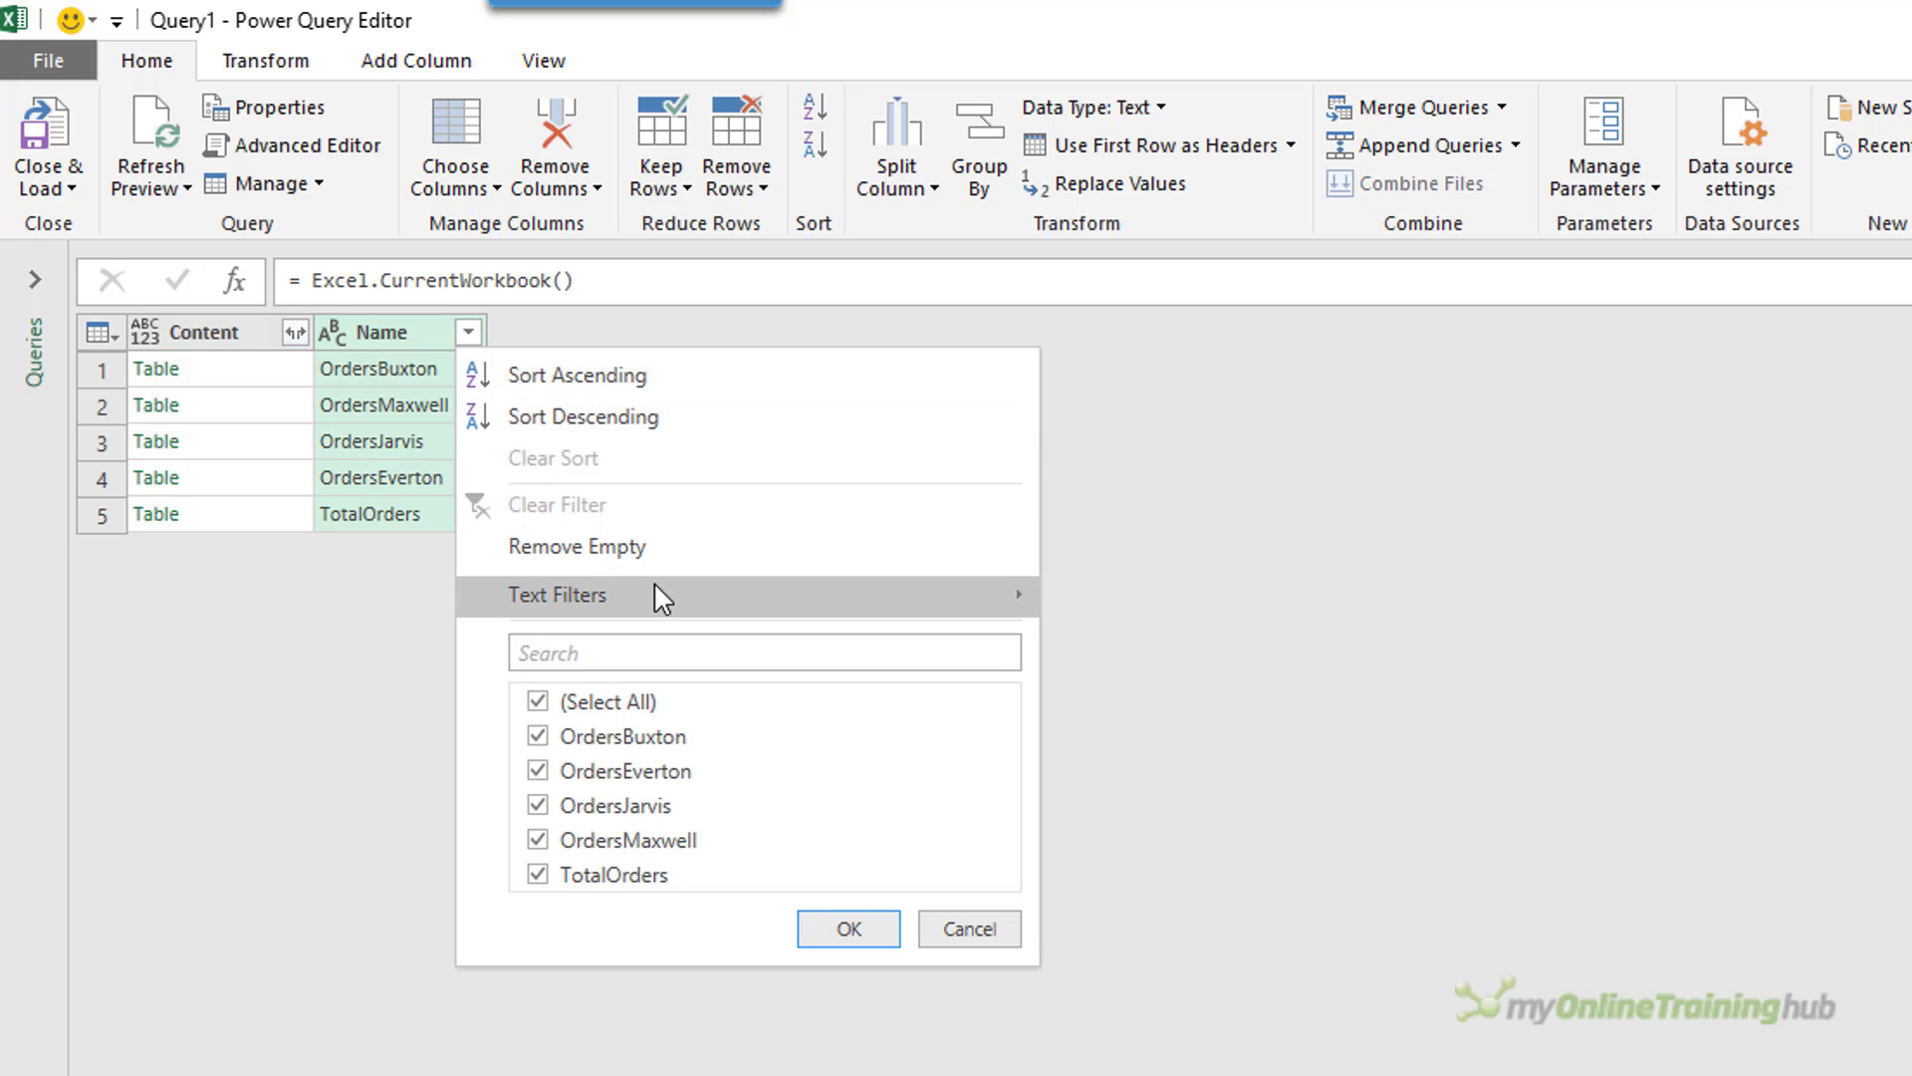
pyautogui.moveTo(739, 603)
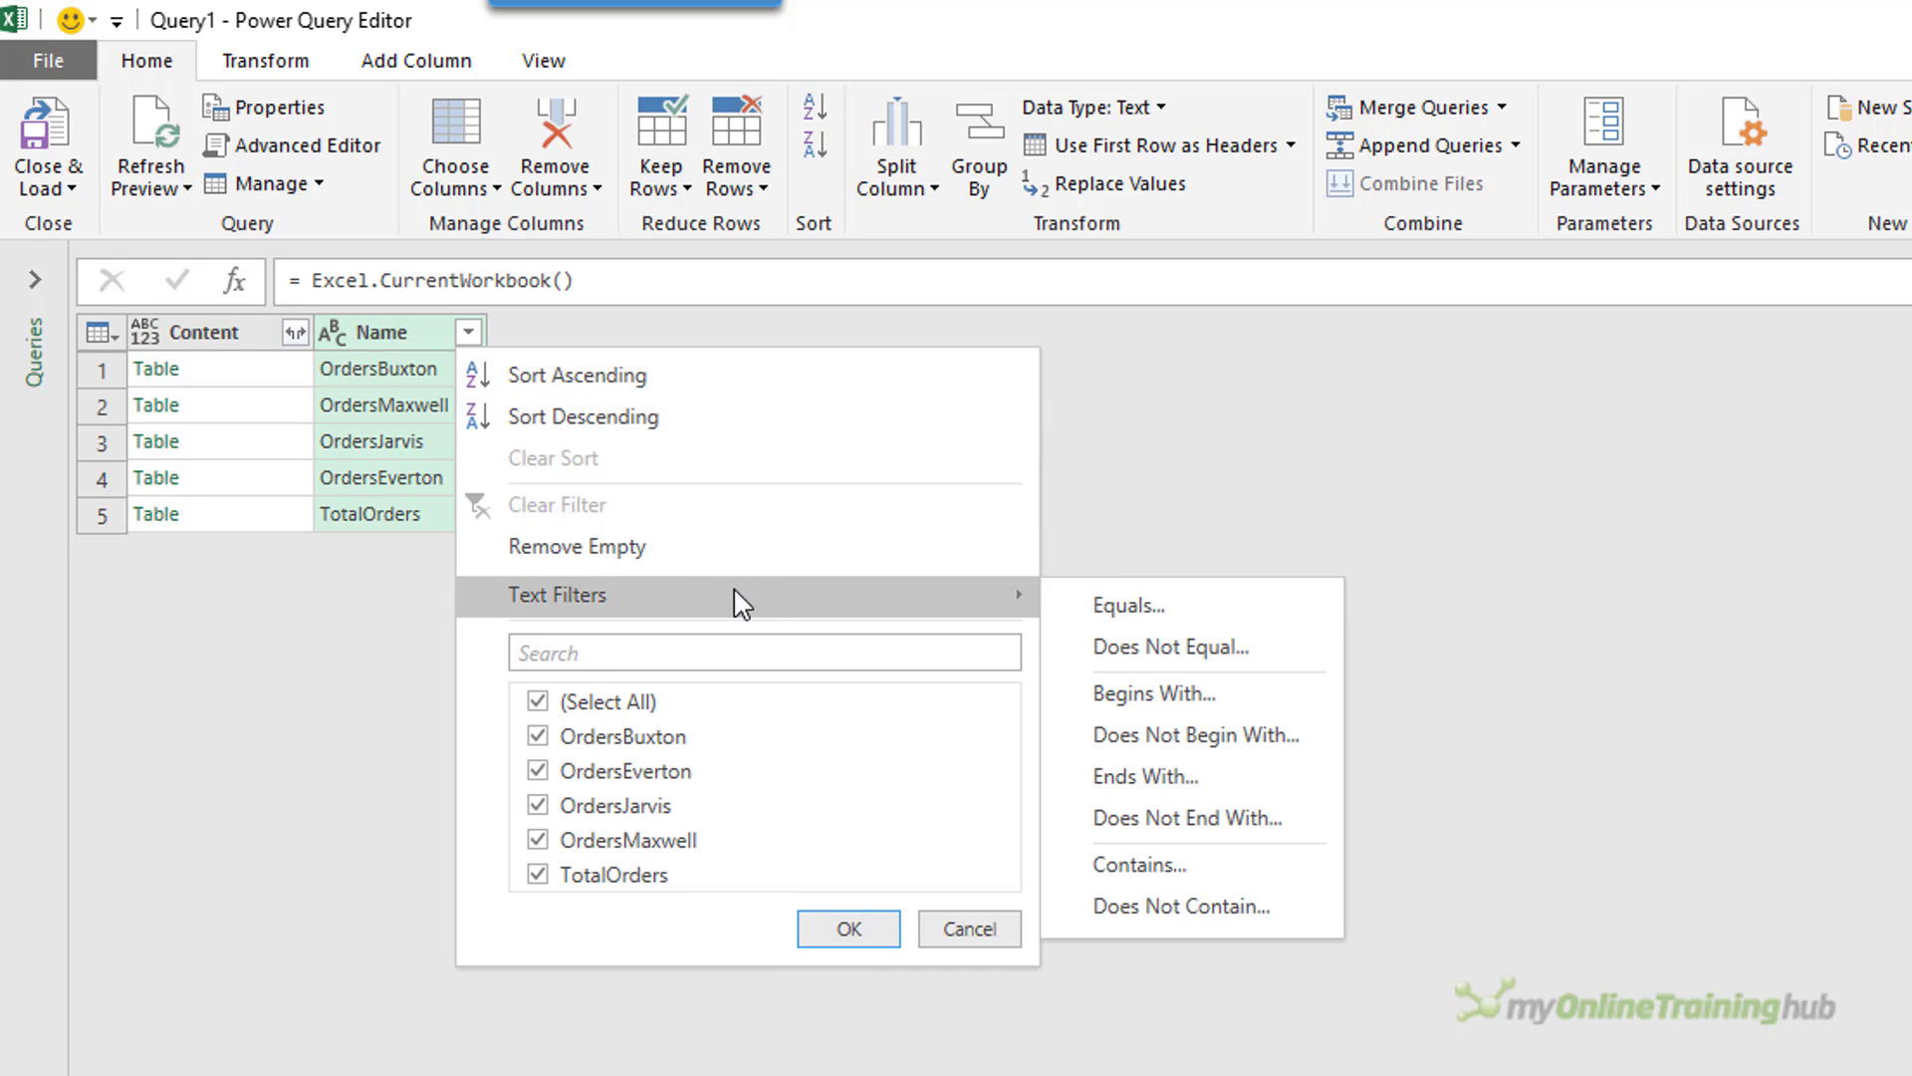
pyautogui.click(1227, 692)
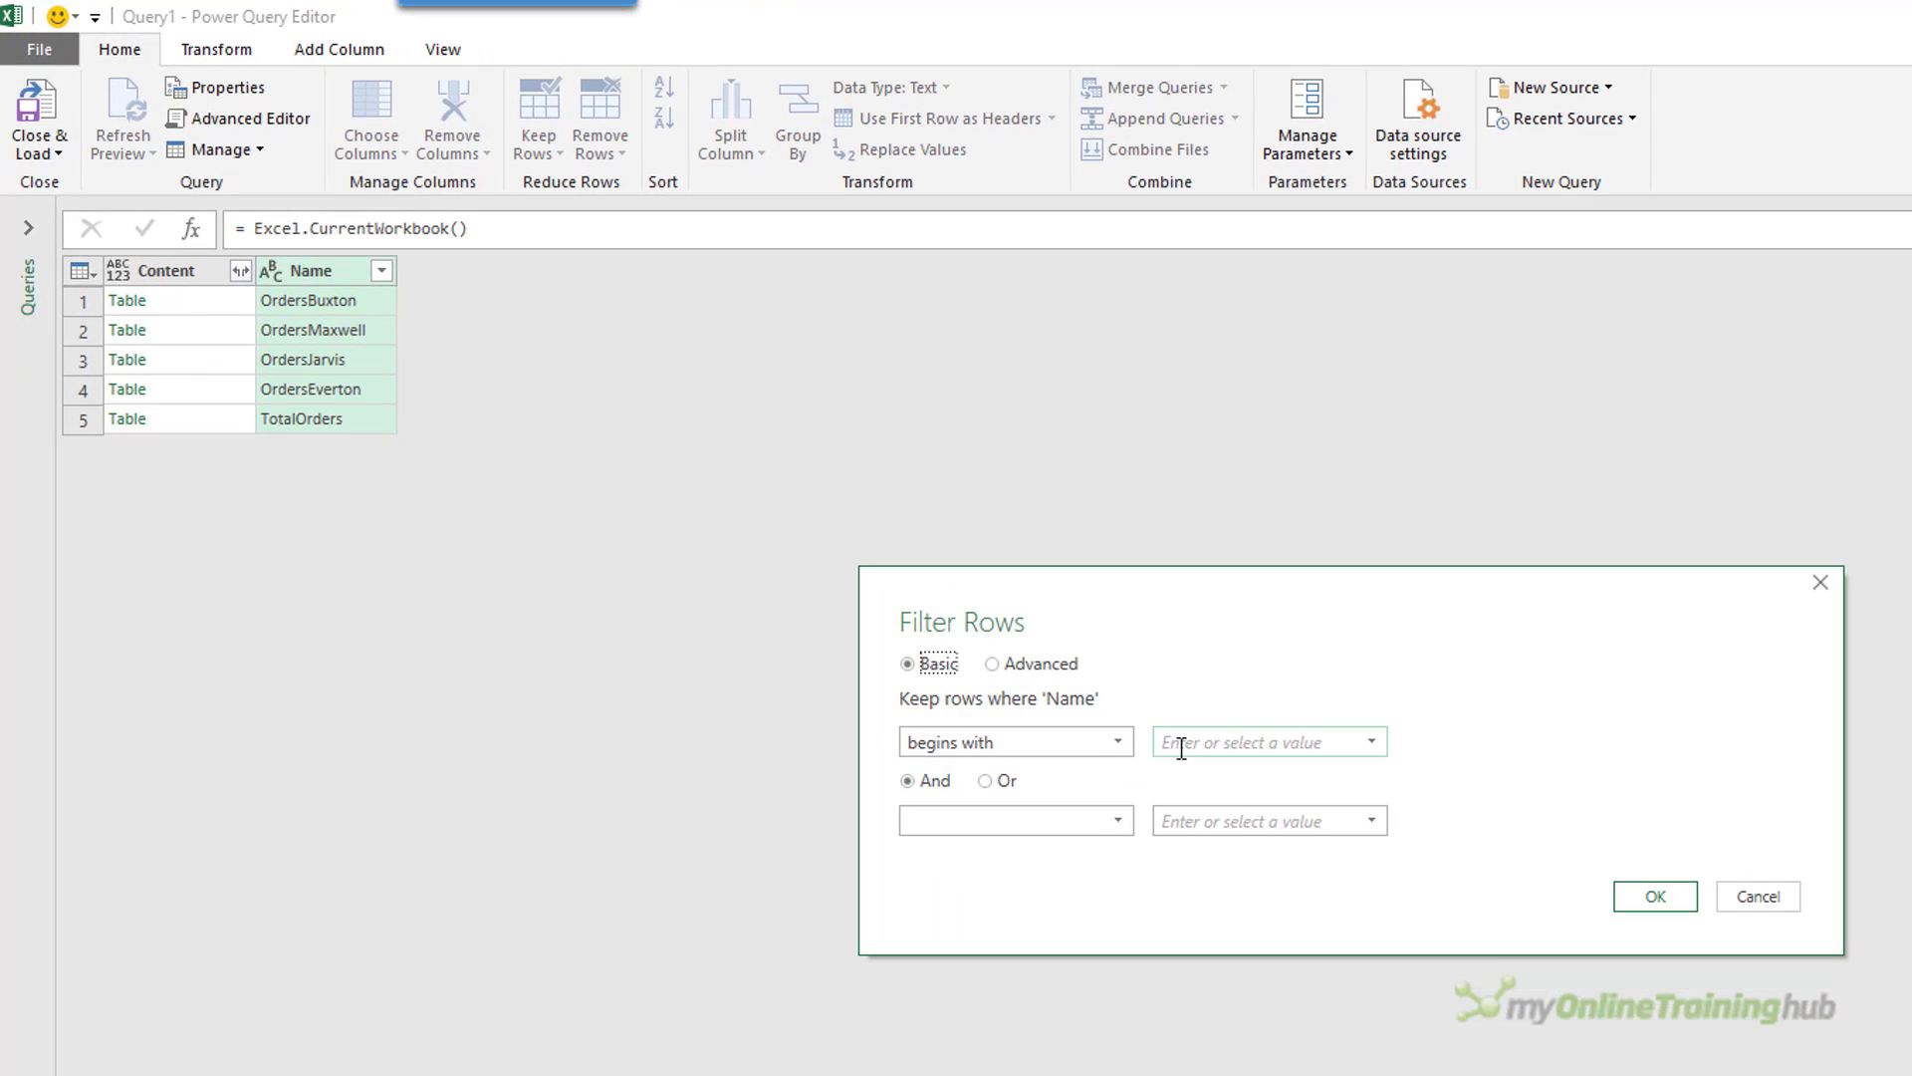
pyautogui.click(1181, 748)
pyautogui.write('Orders')
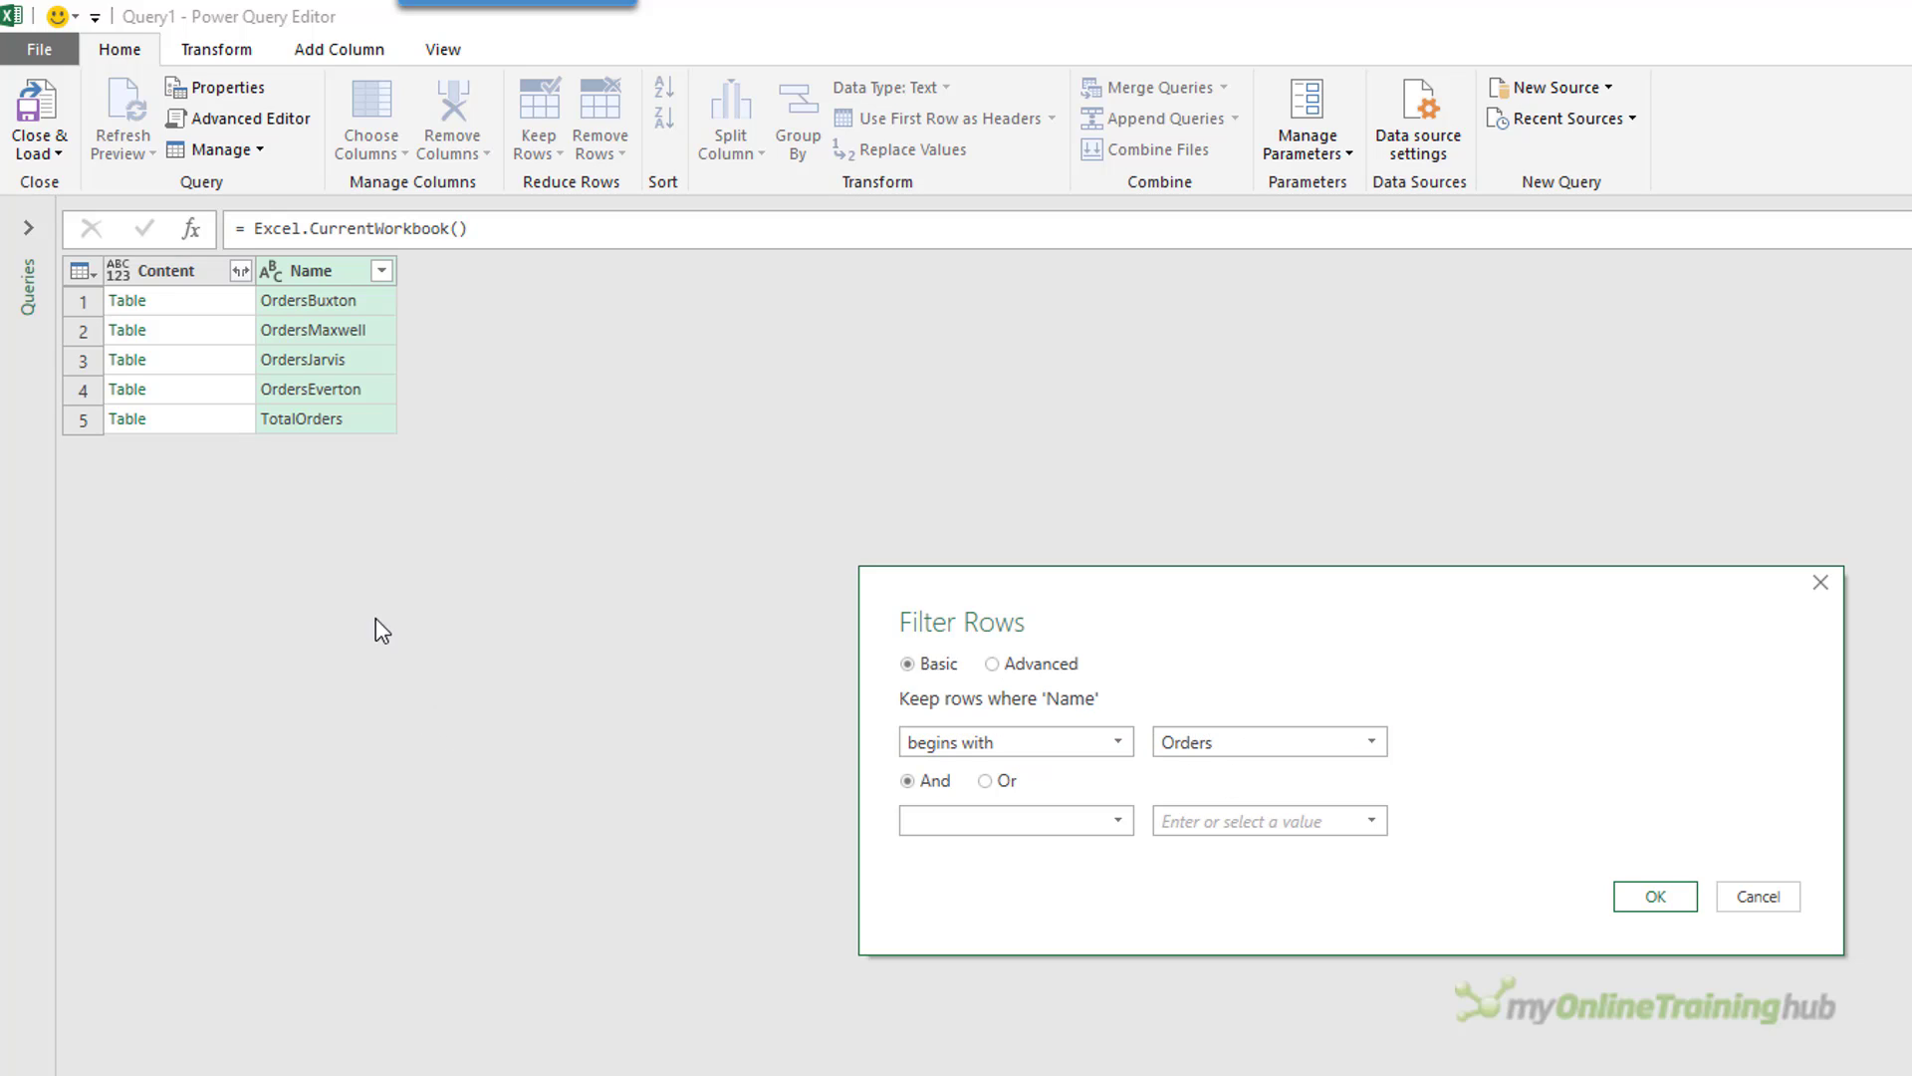
pyautogui.click(1655, 897)
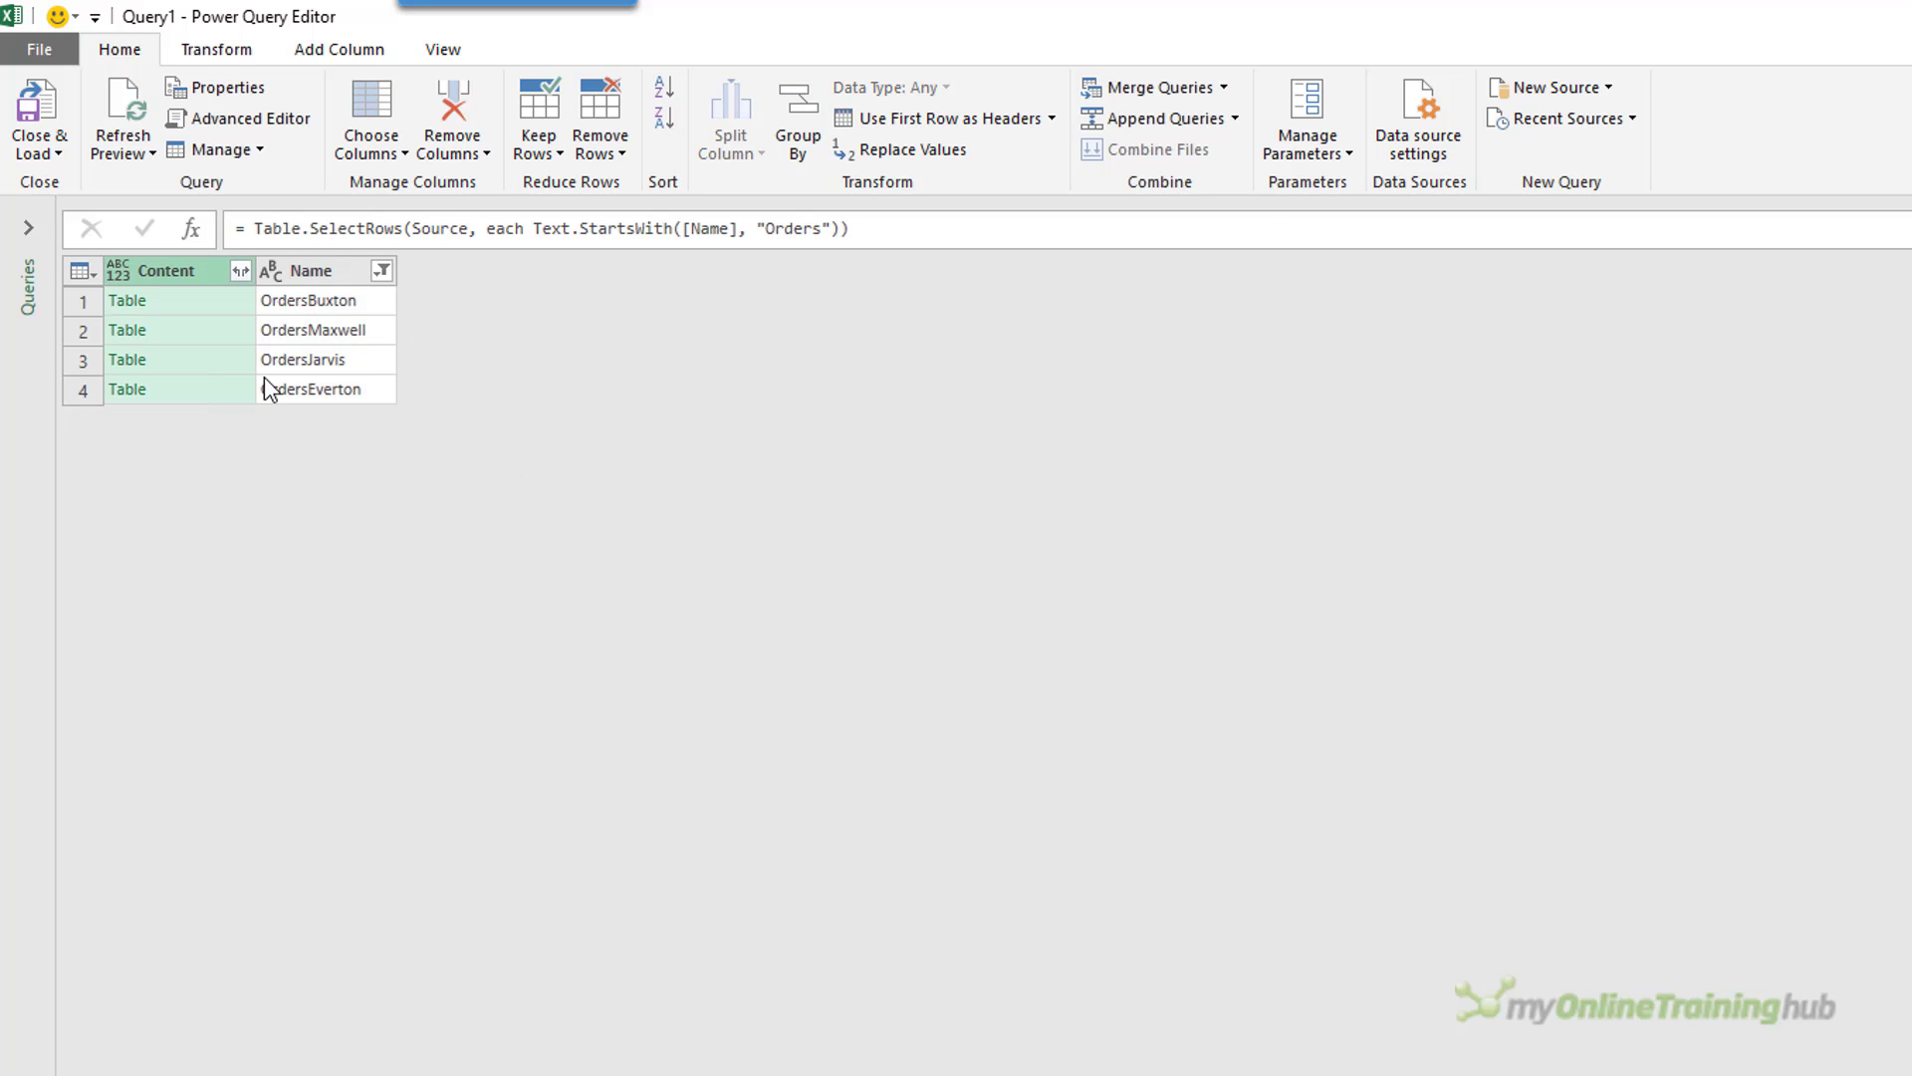
# Step: Expand the Content column into all its fields without the original column name as prefix, and remove the Name column
pyautogui.click(241, 273)
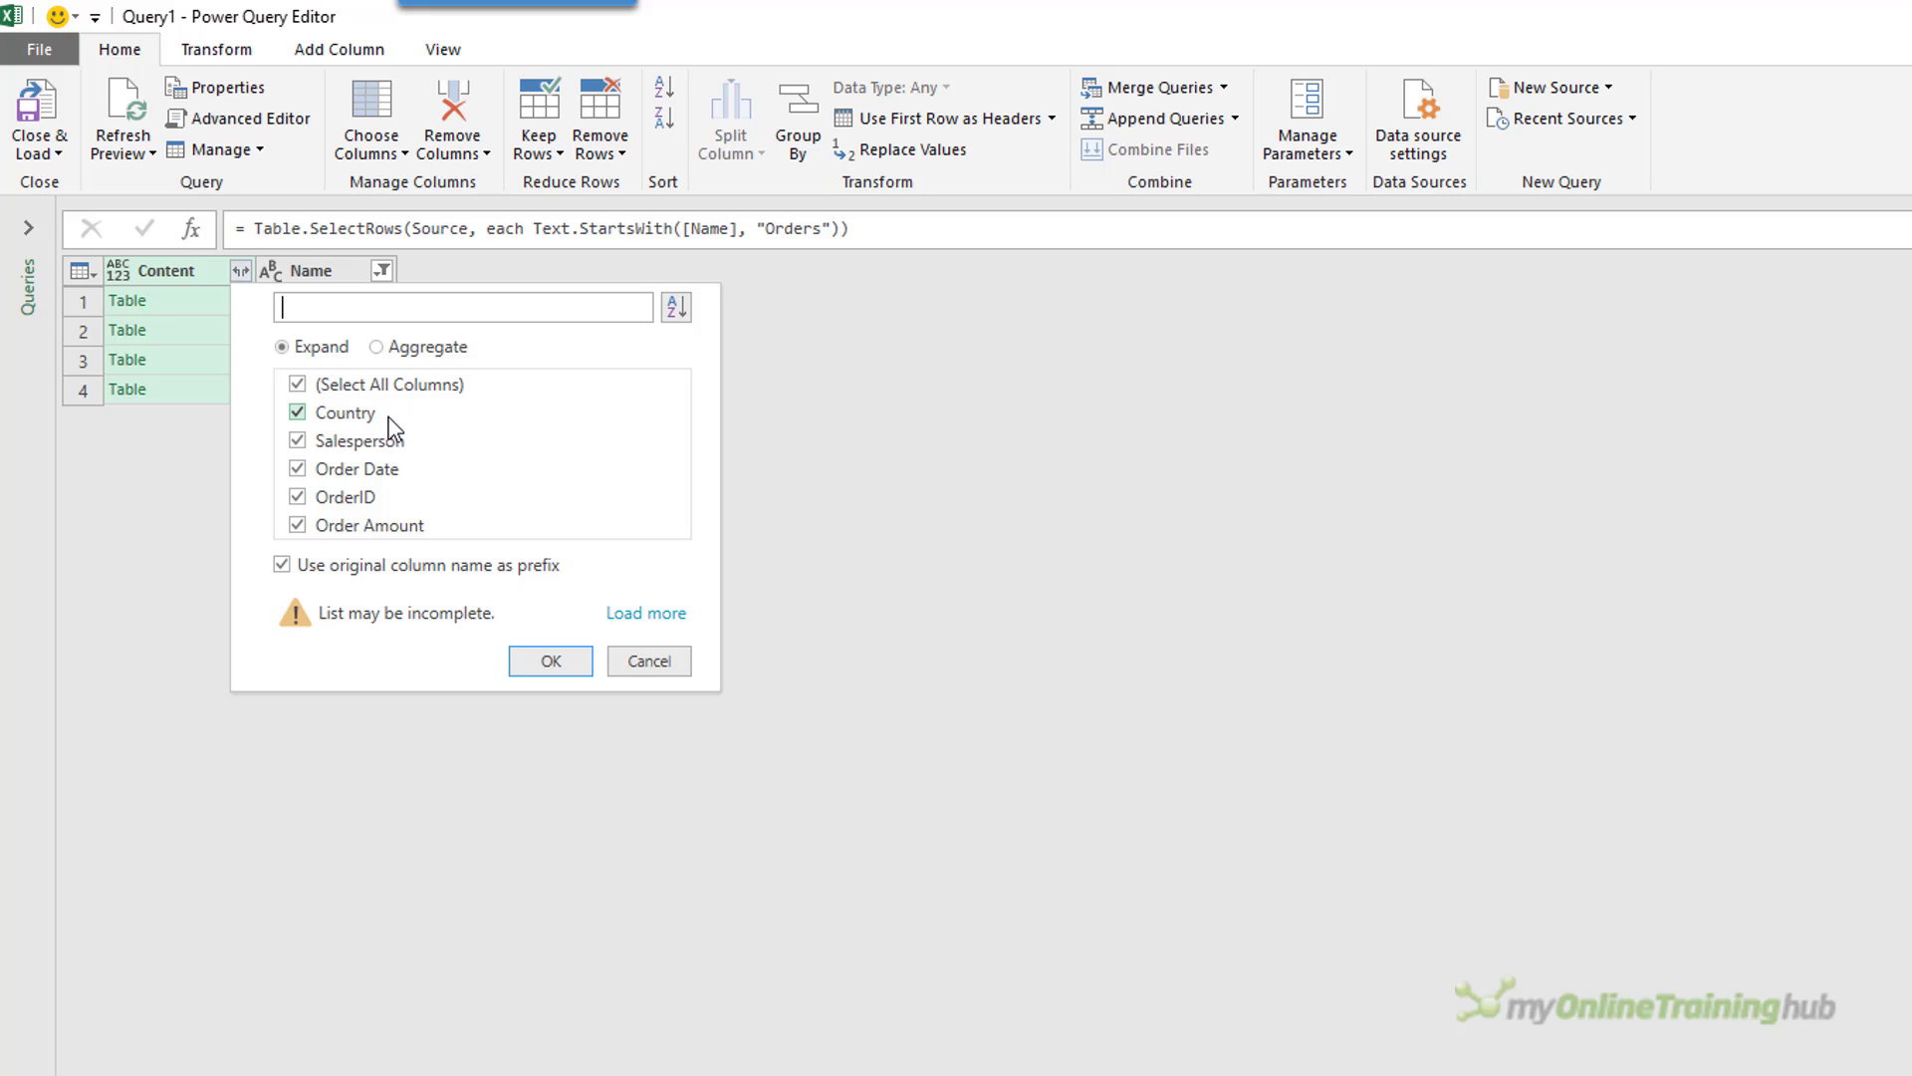
pyautogui.click(281, 565)
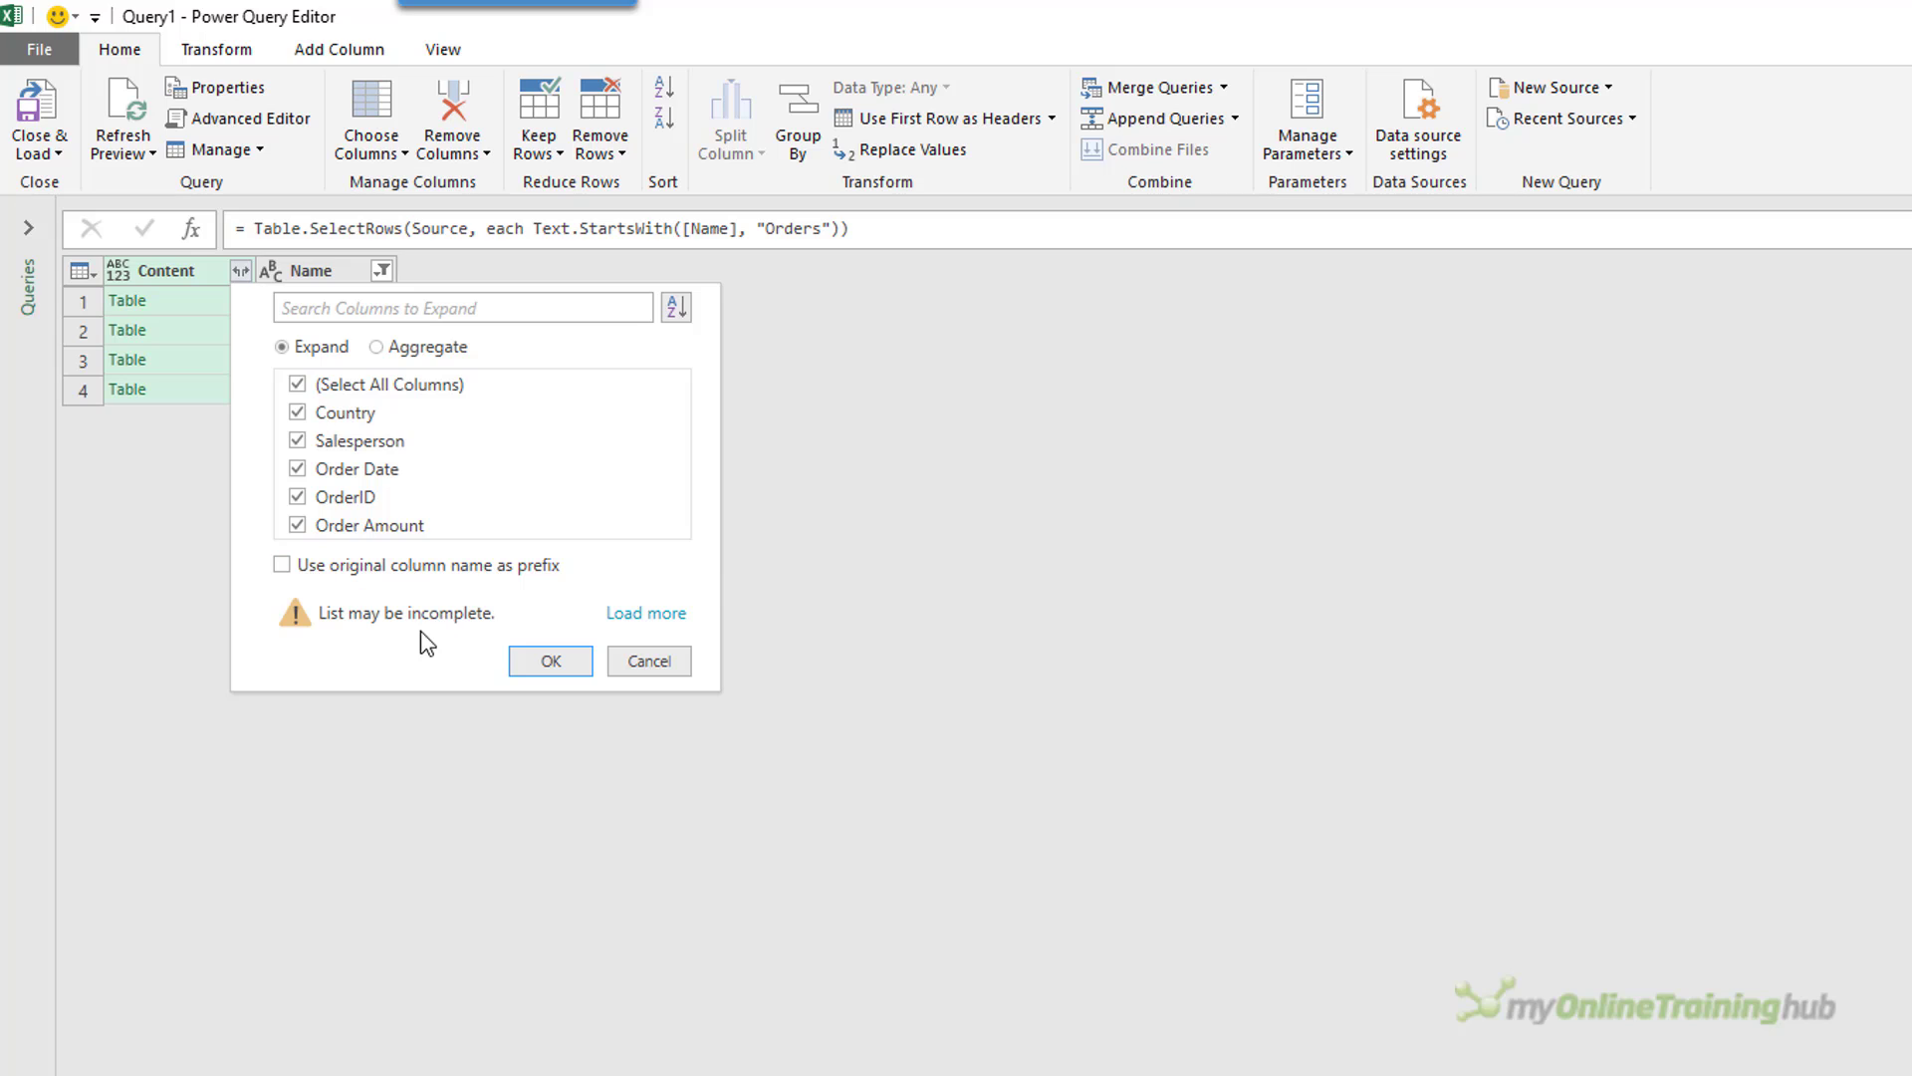
pyautogui.click(628, 613)
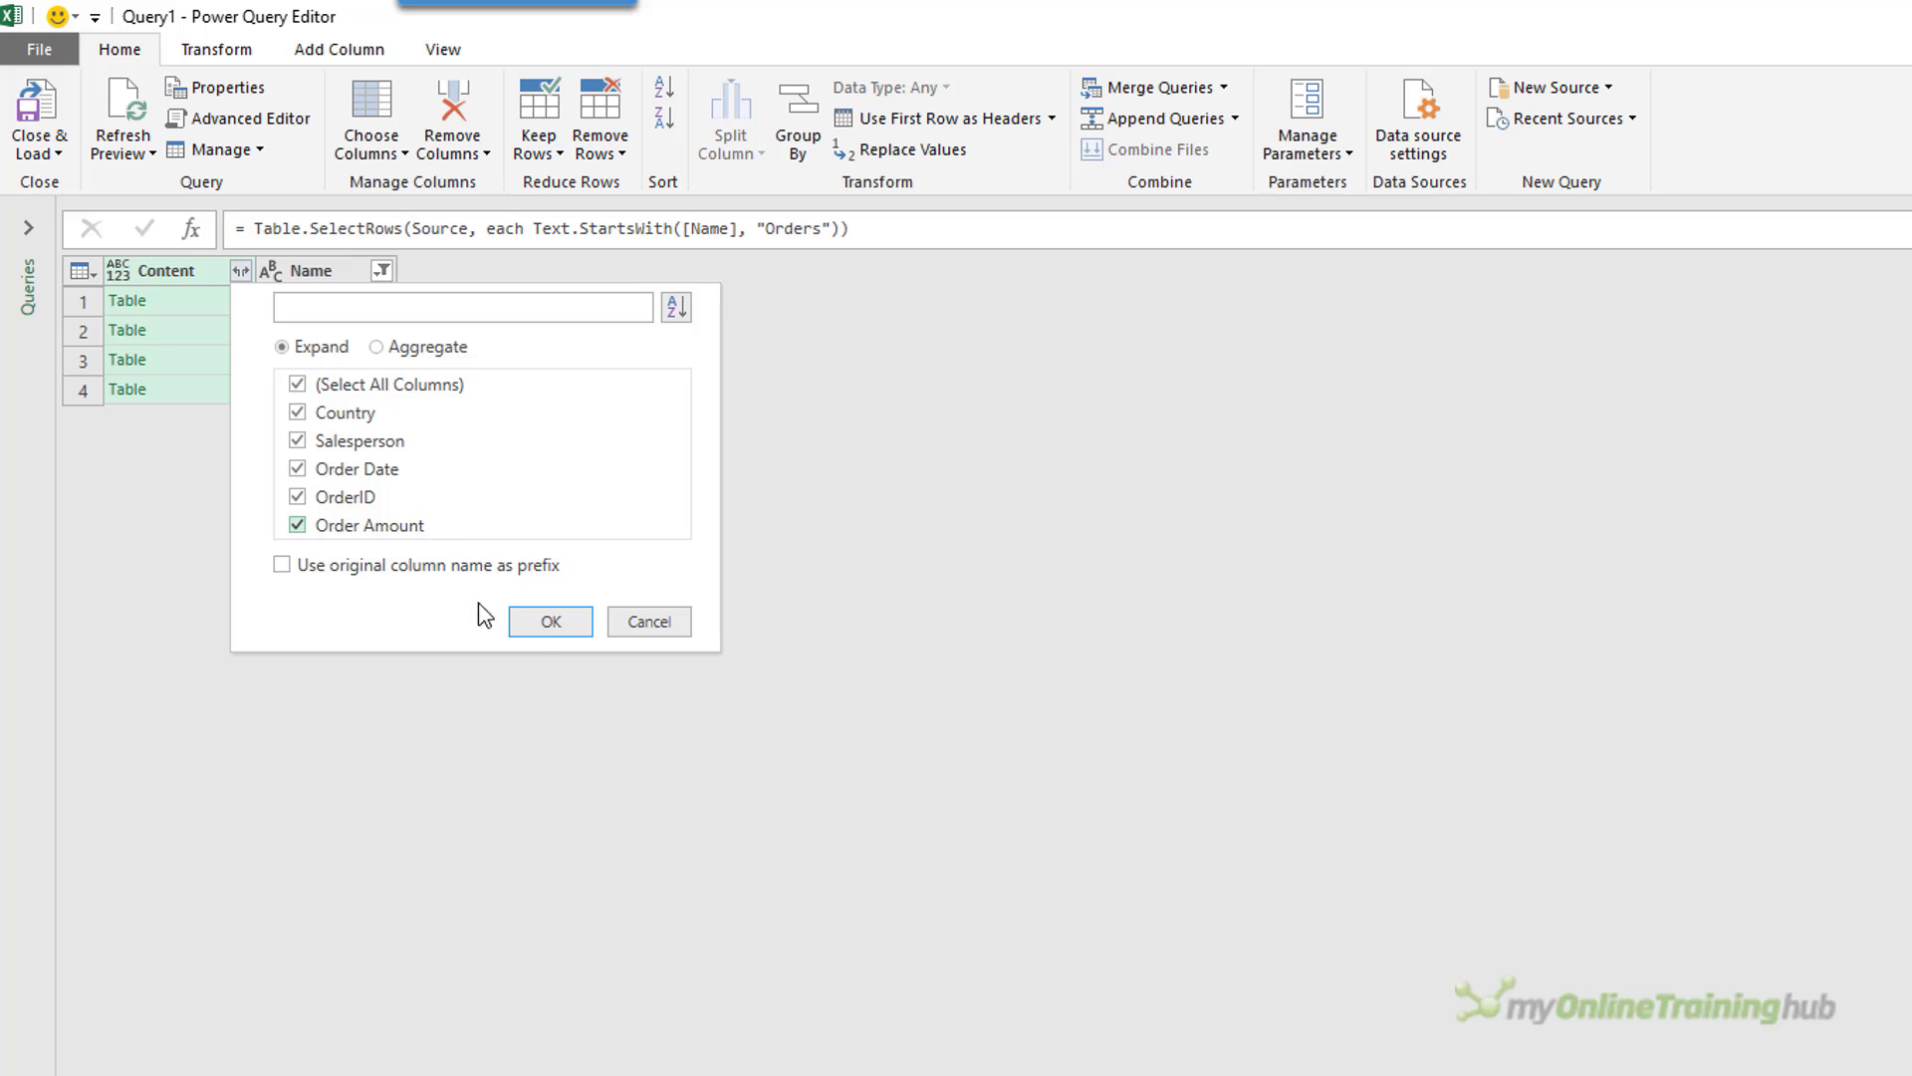
pyautogui.click(526, 620)
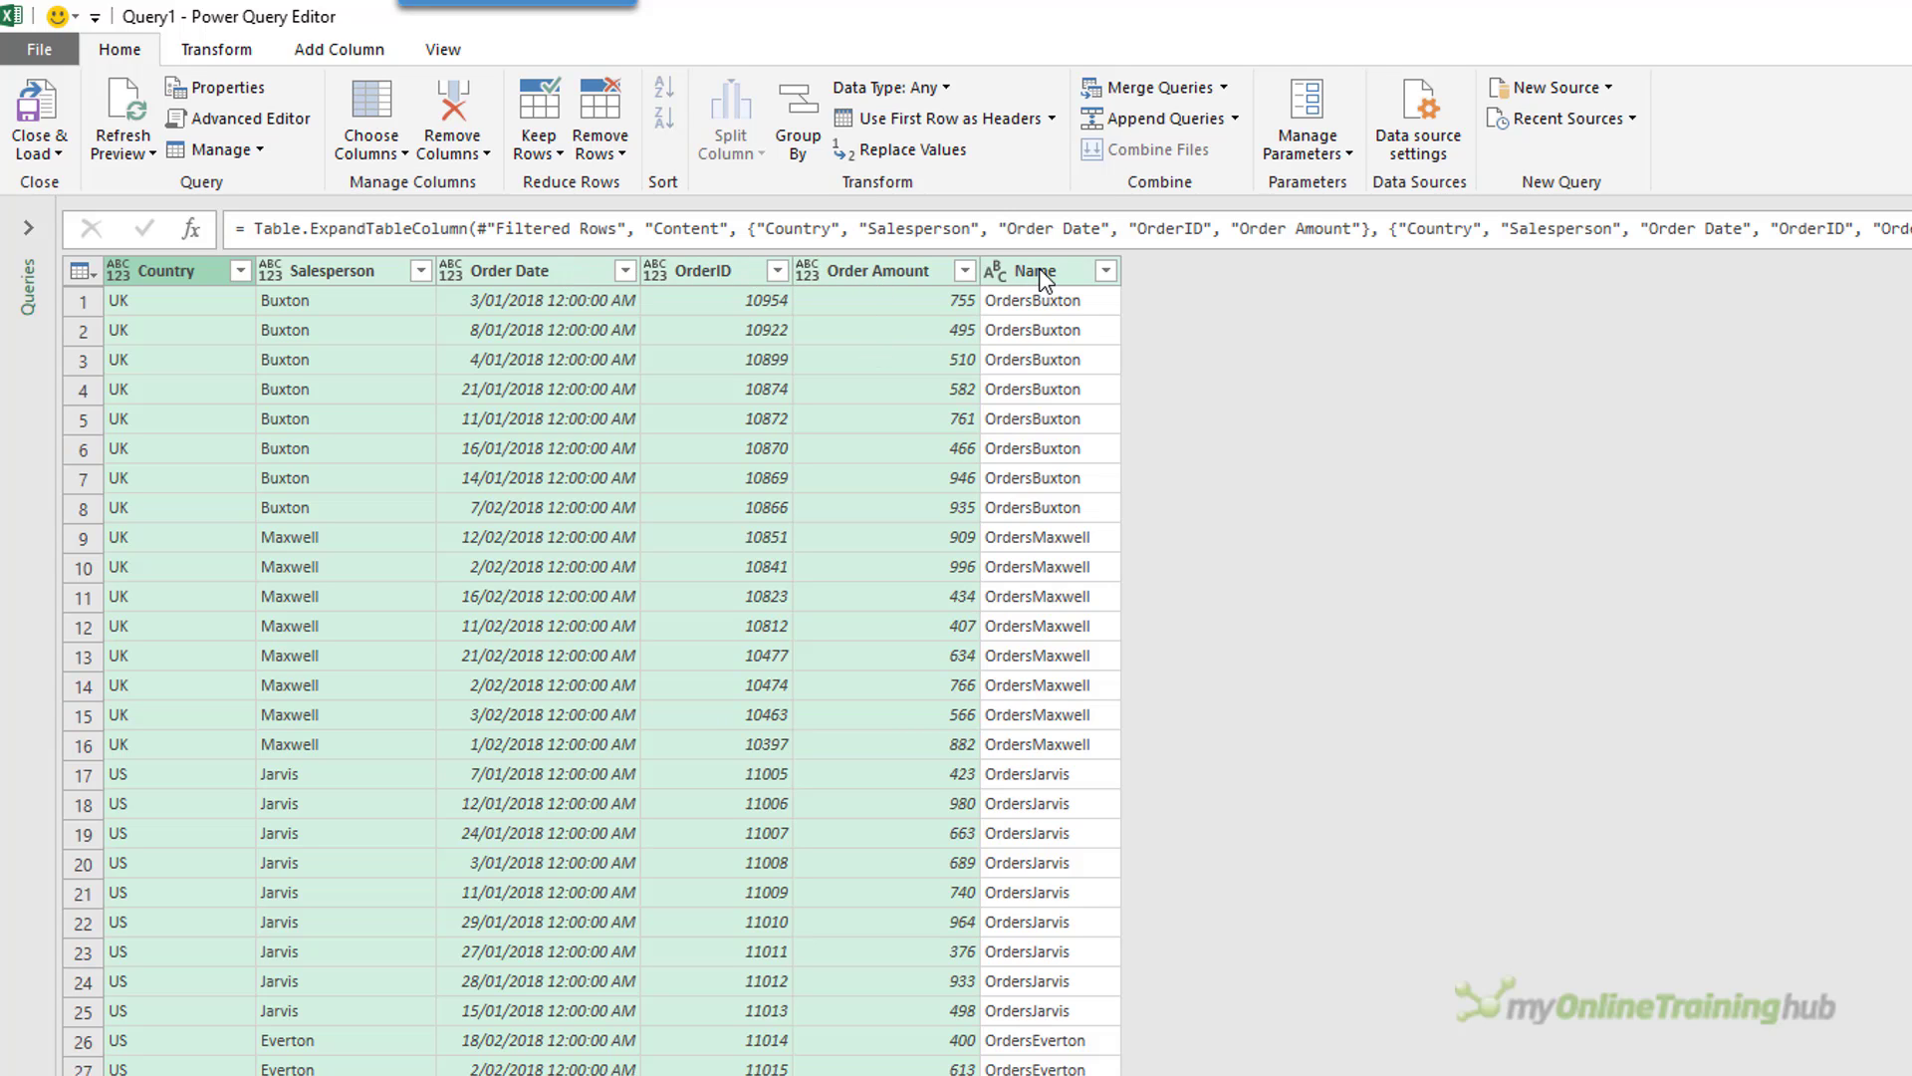
pyautogui.click(1037, 269)
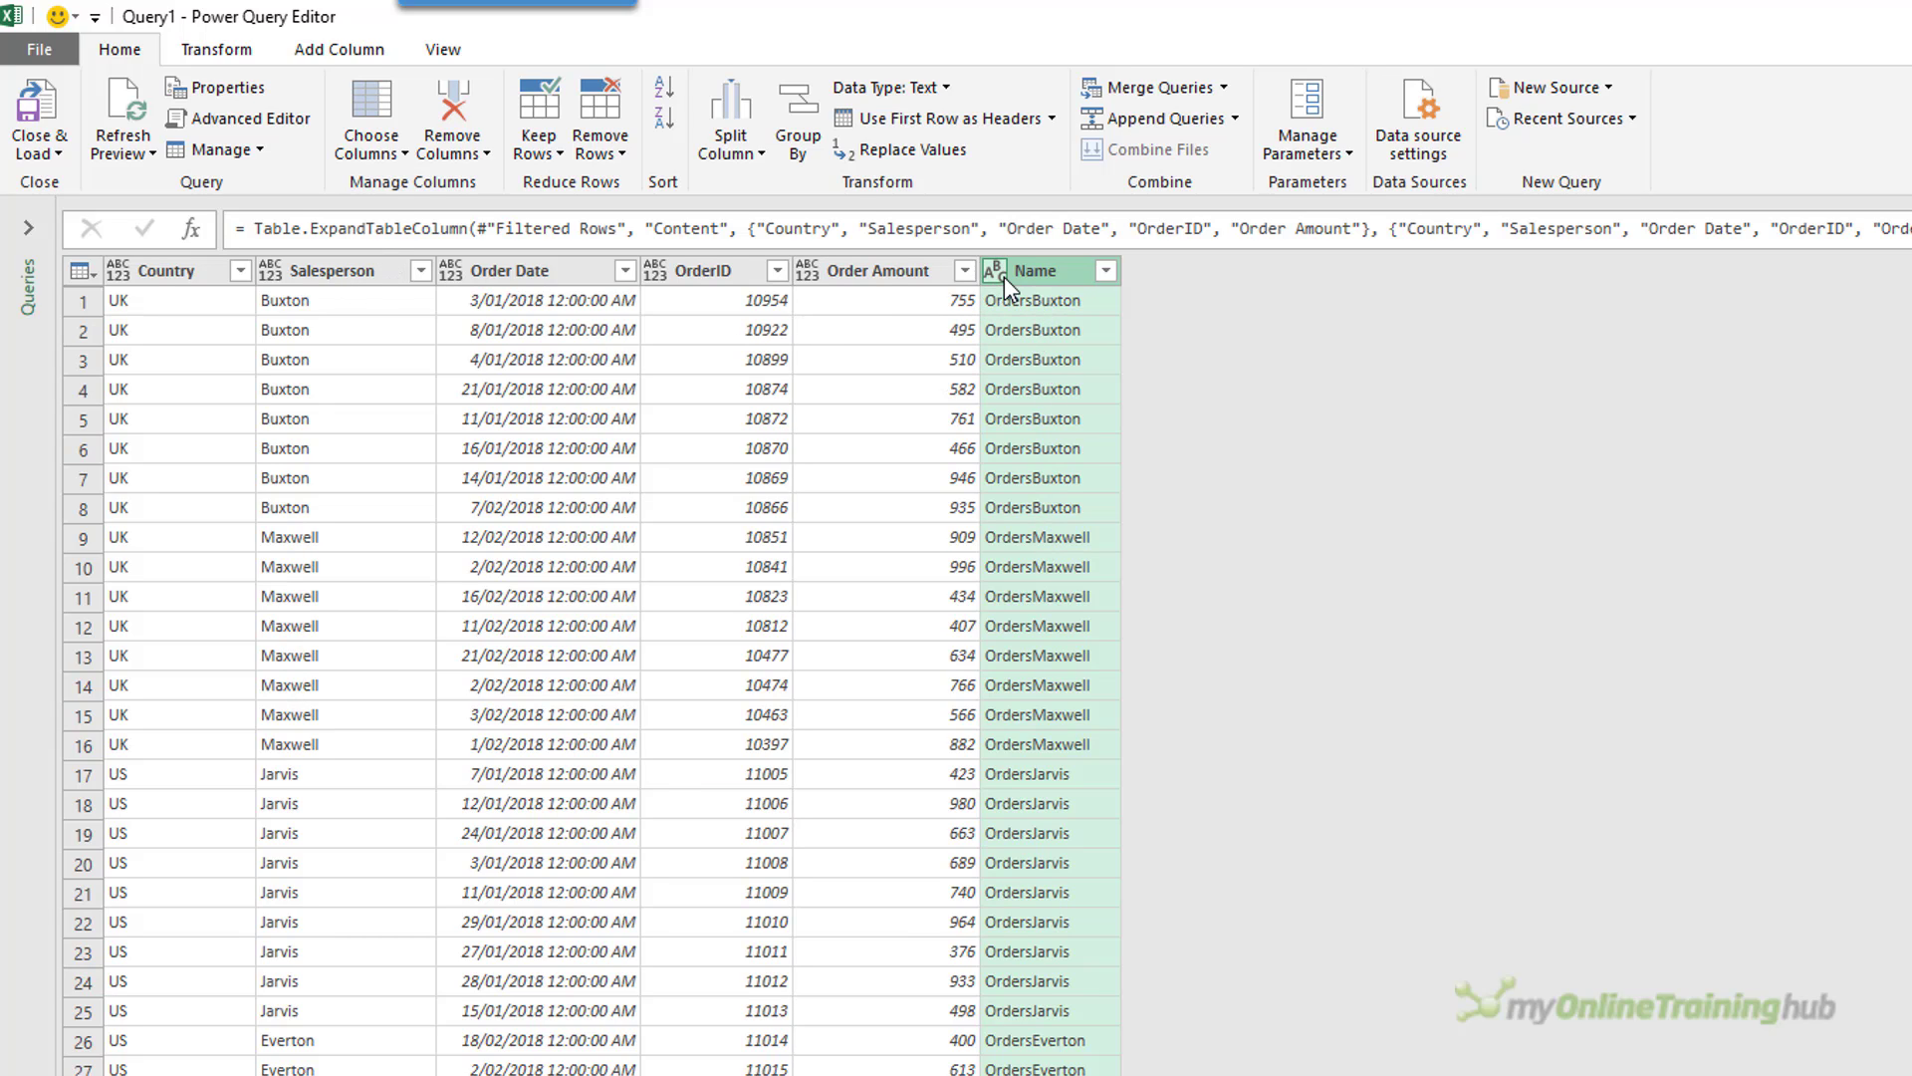
pyautogui.press('Delete')
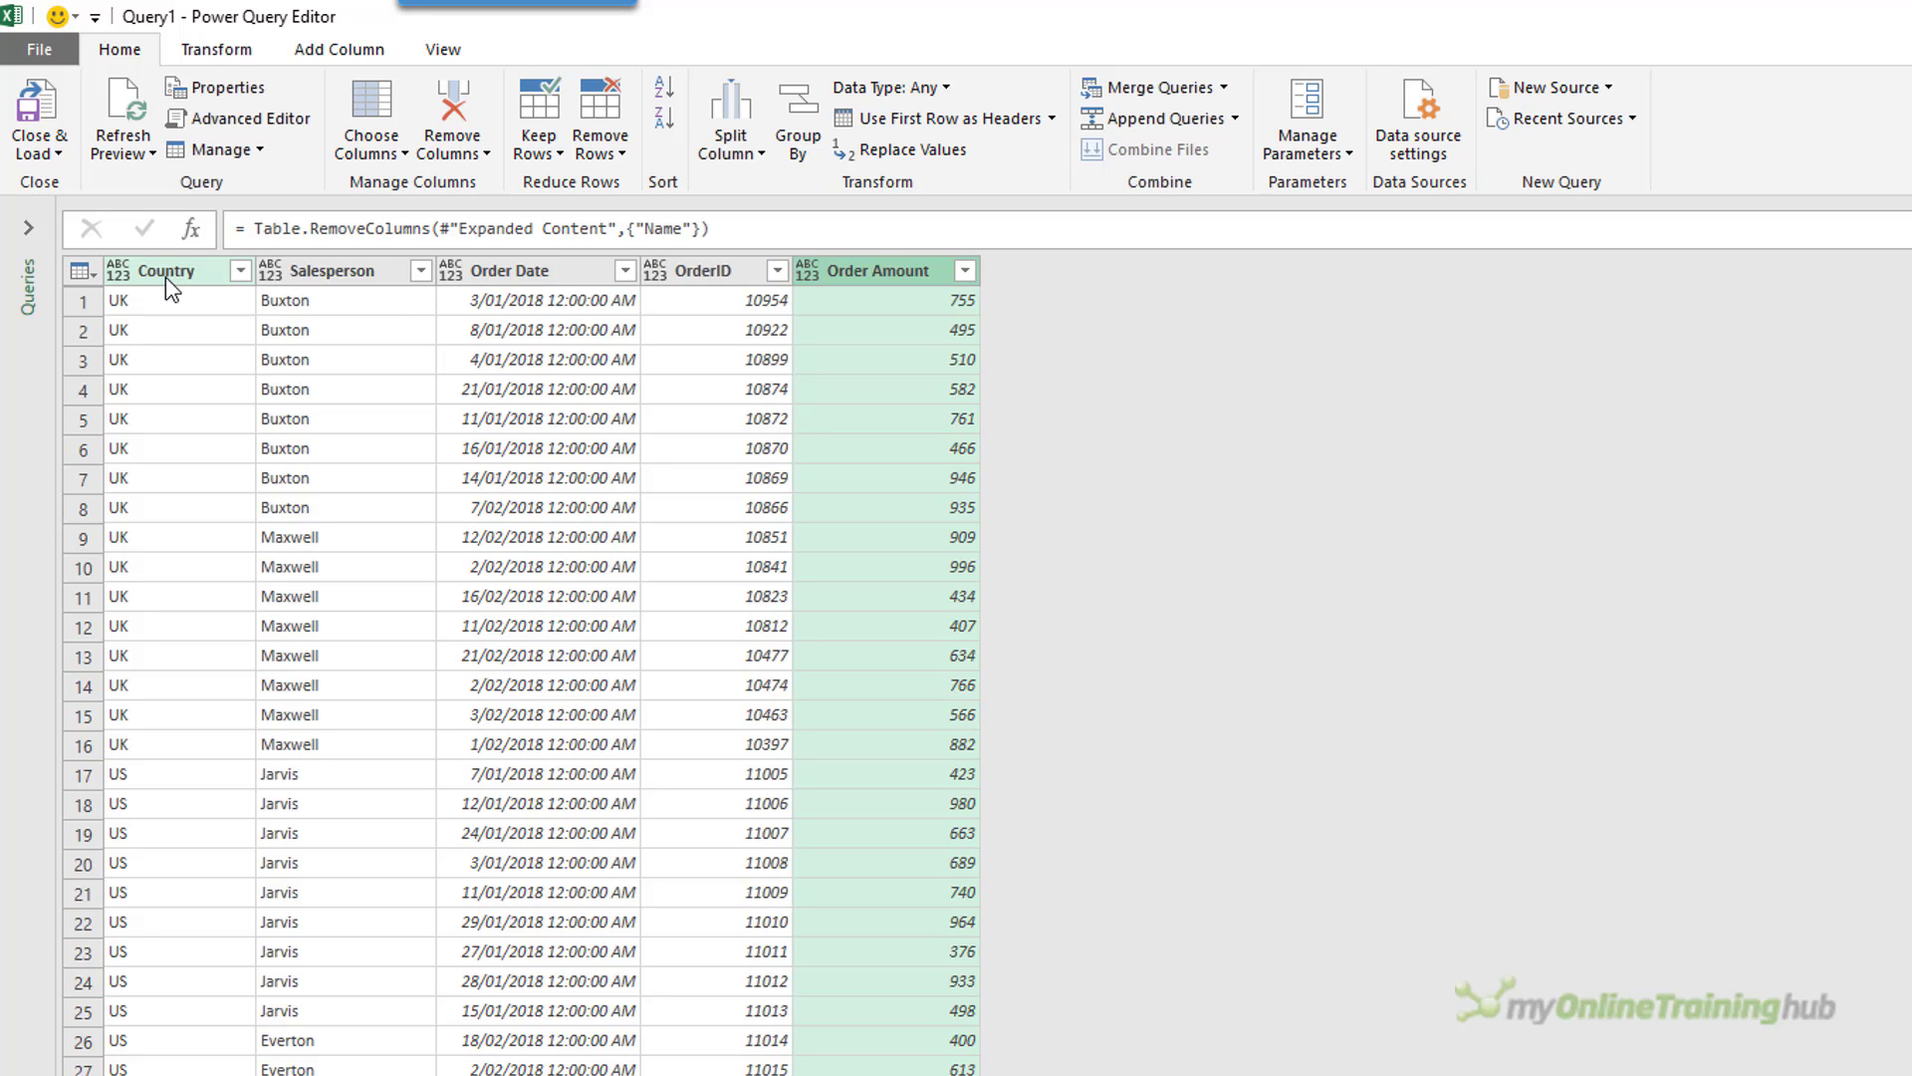
# Step: Set the data type of the Order Date column to Date
pyautogui.click(522, 277)
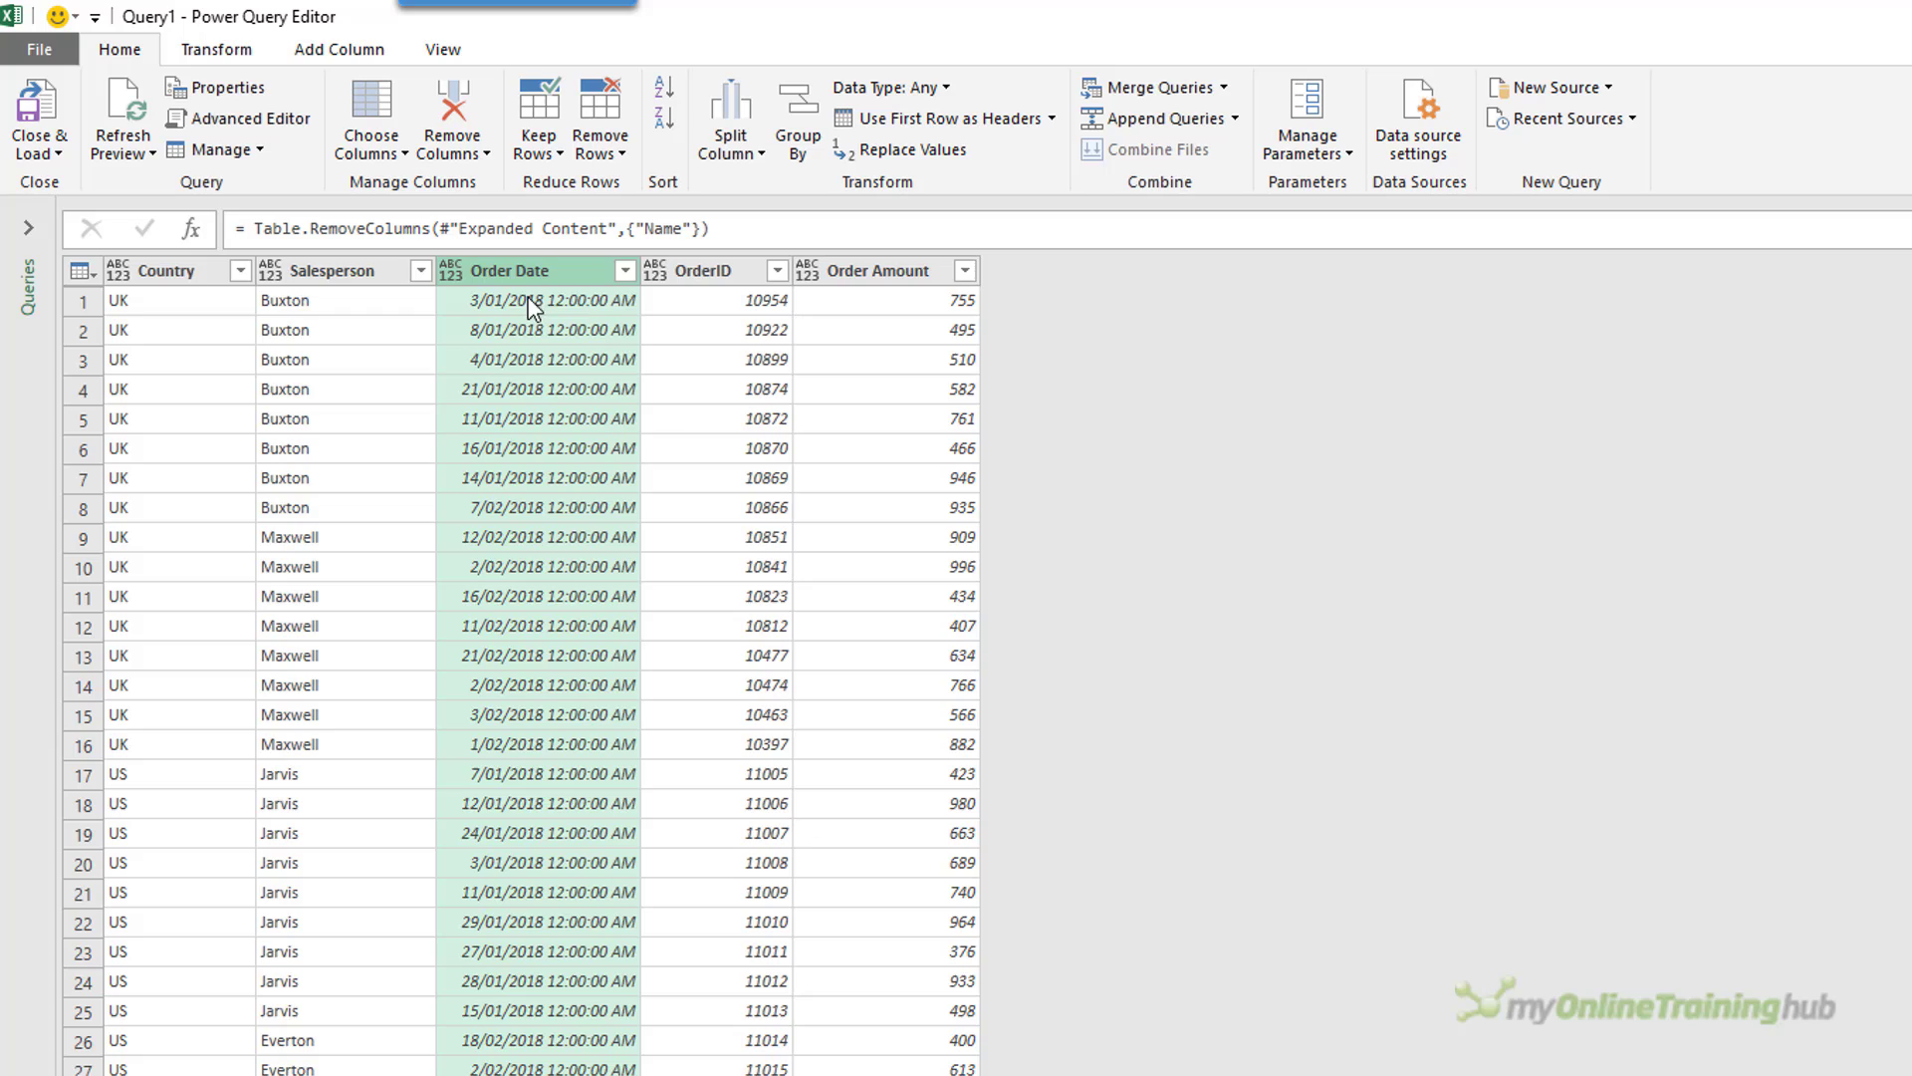
pyautogui.click(452, 273)
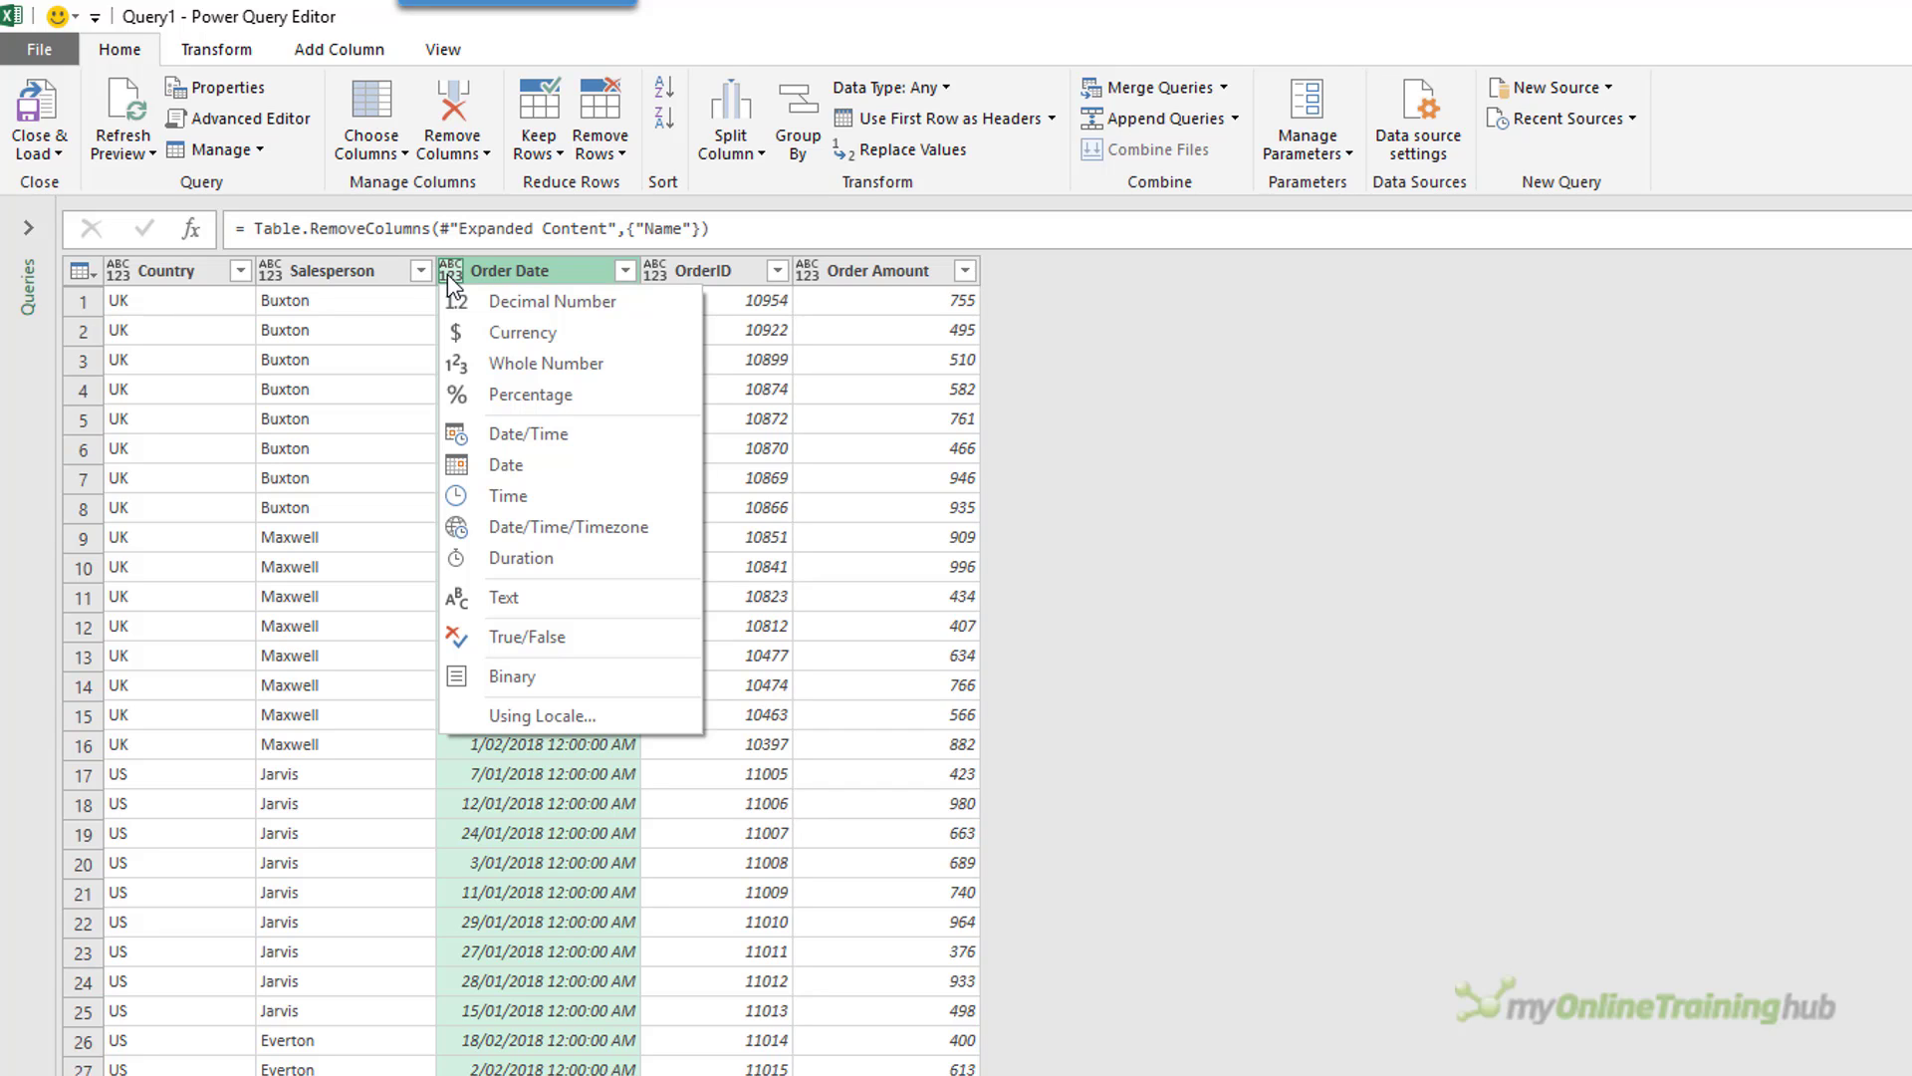
pyautogui.click(550, 485)
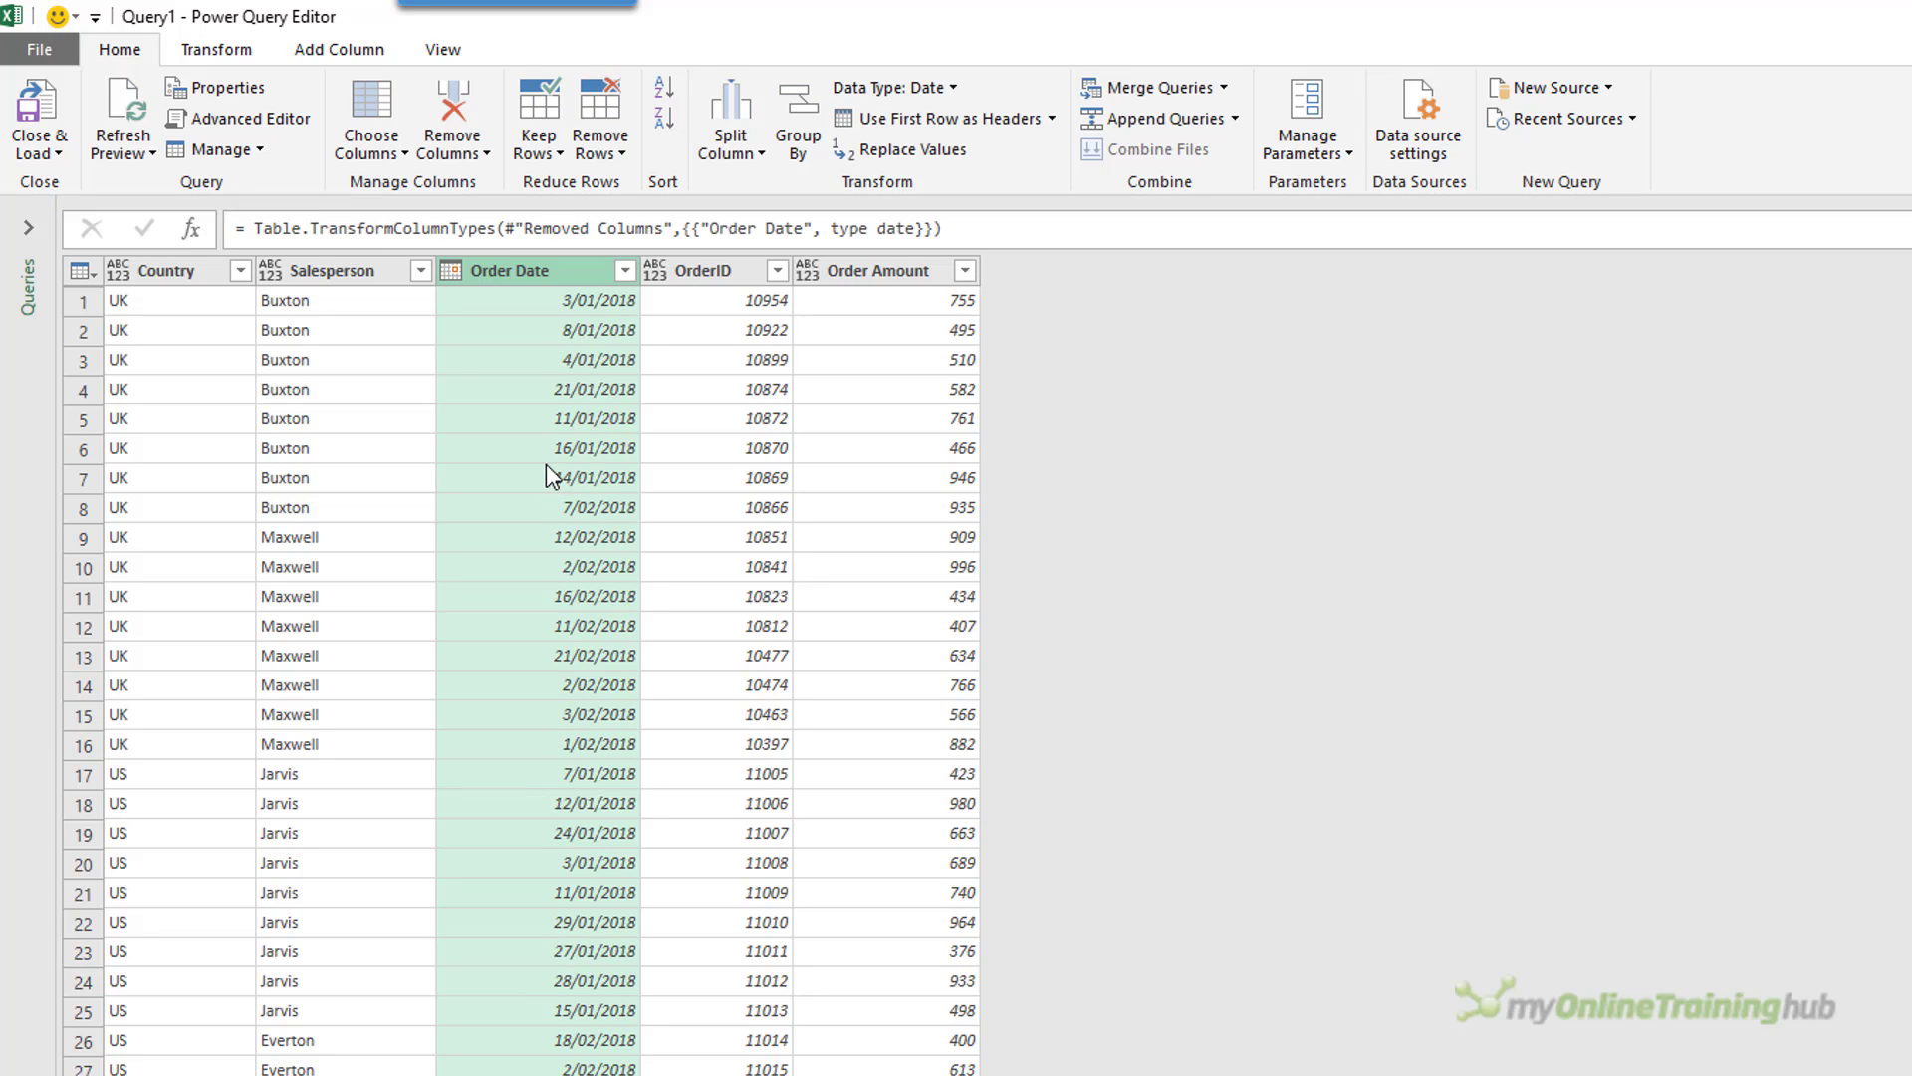
# Step: Set the data type of both the Country and Salesperson columns to Text
pyautogui.click(204, 271)
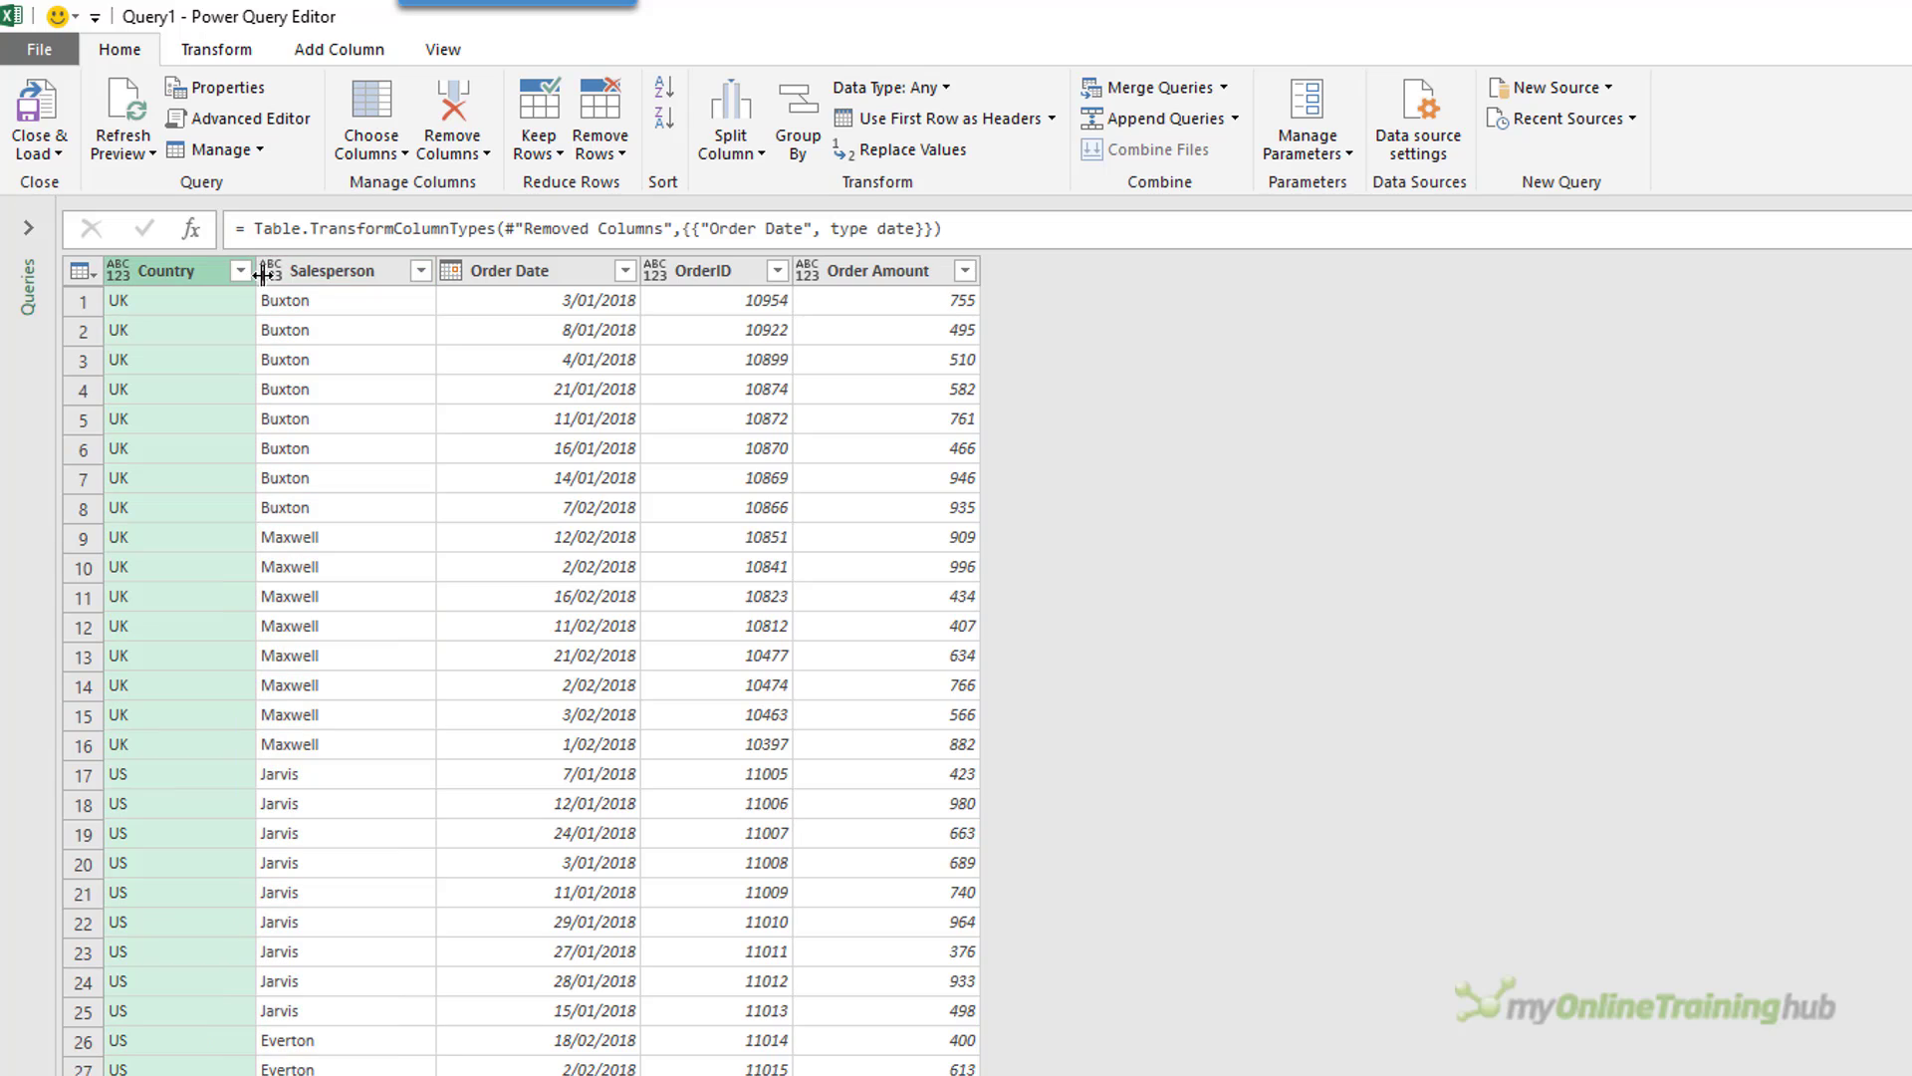
pyautogui.keyDown('ctrl'); pyautogui.click(355, 272); pyautogui.keyUp('ctrl')
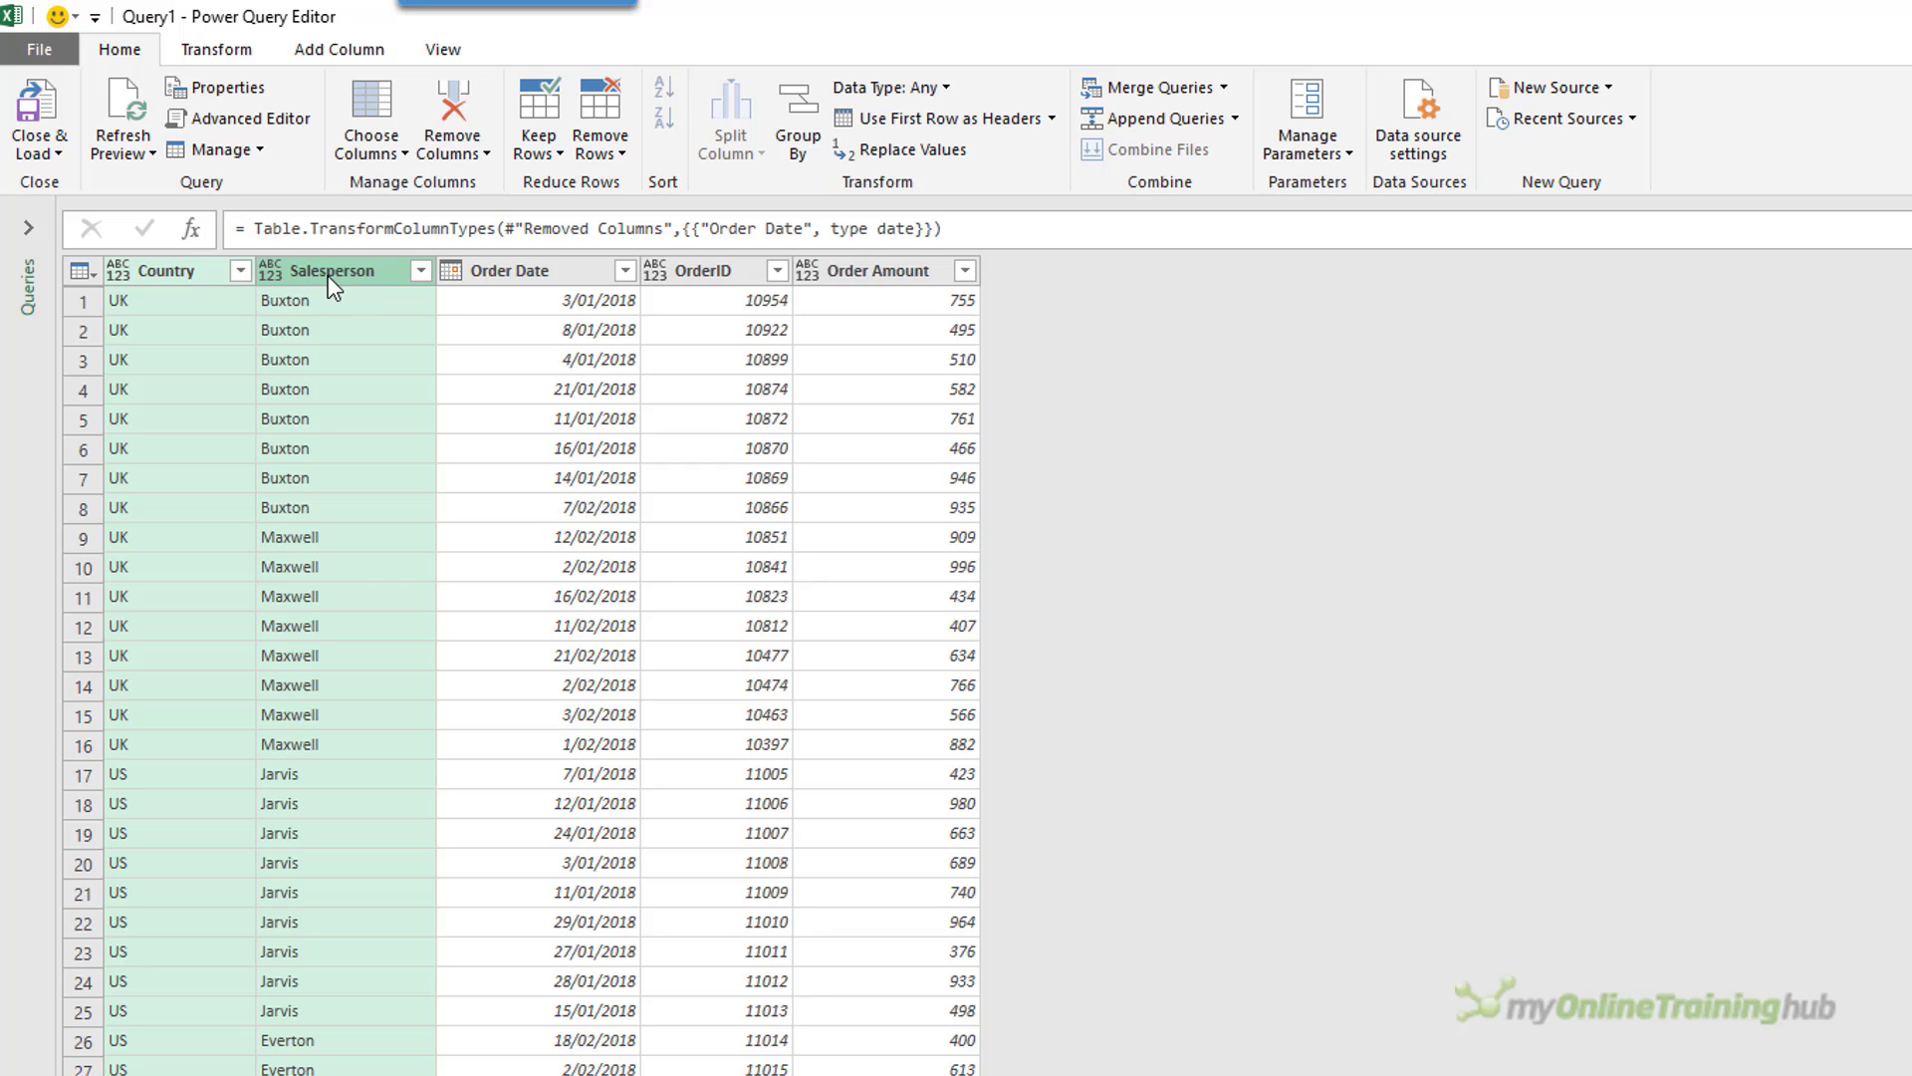
pyautogui.click(943, 90)
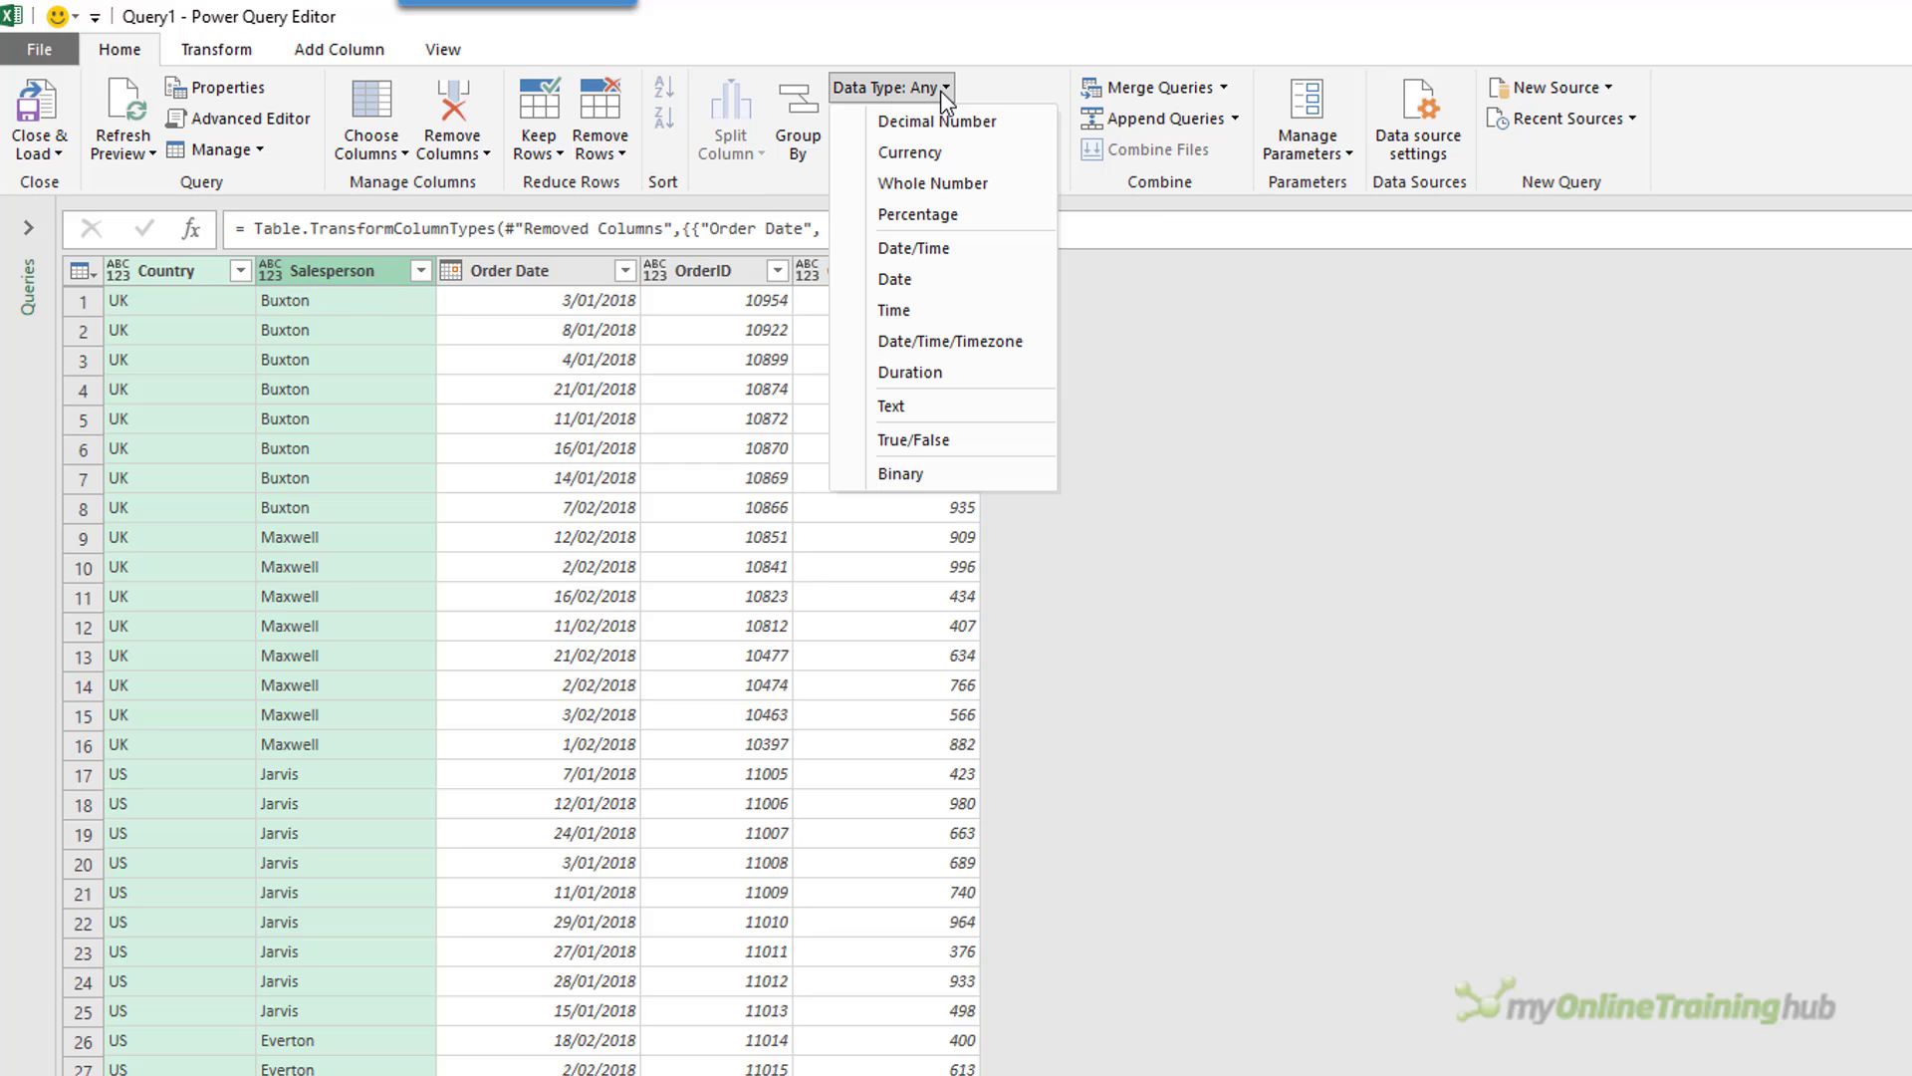
pyautogui.click(934, 403)
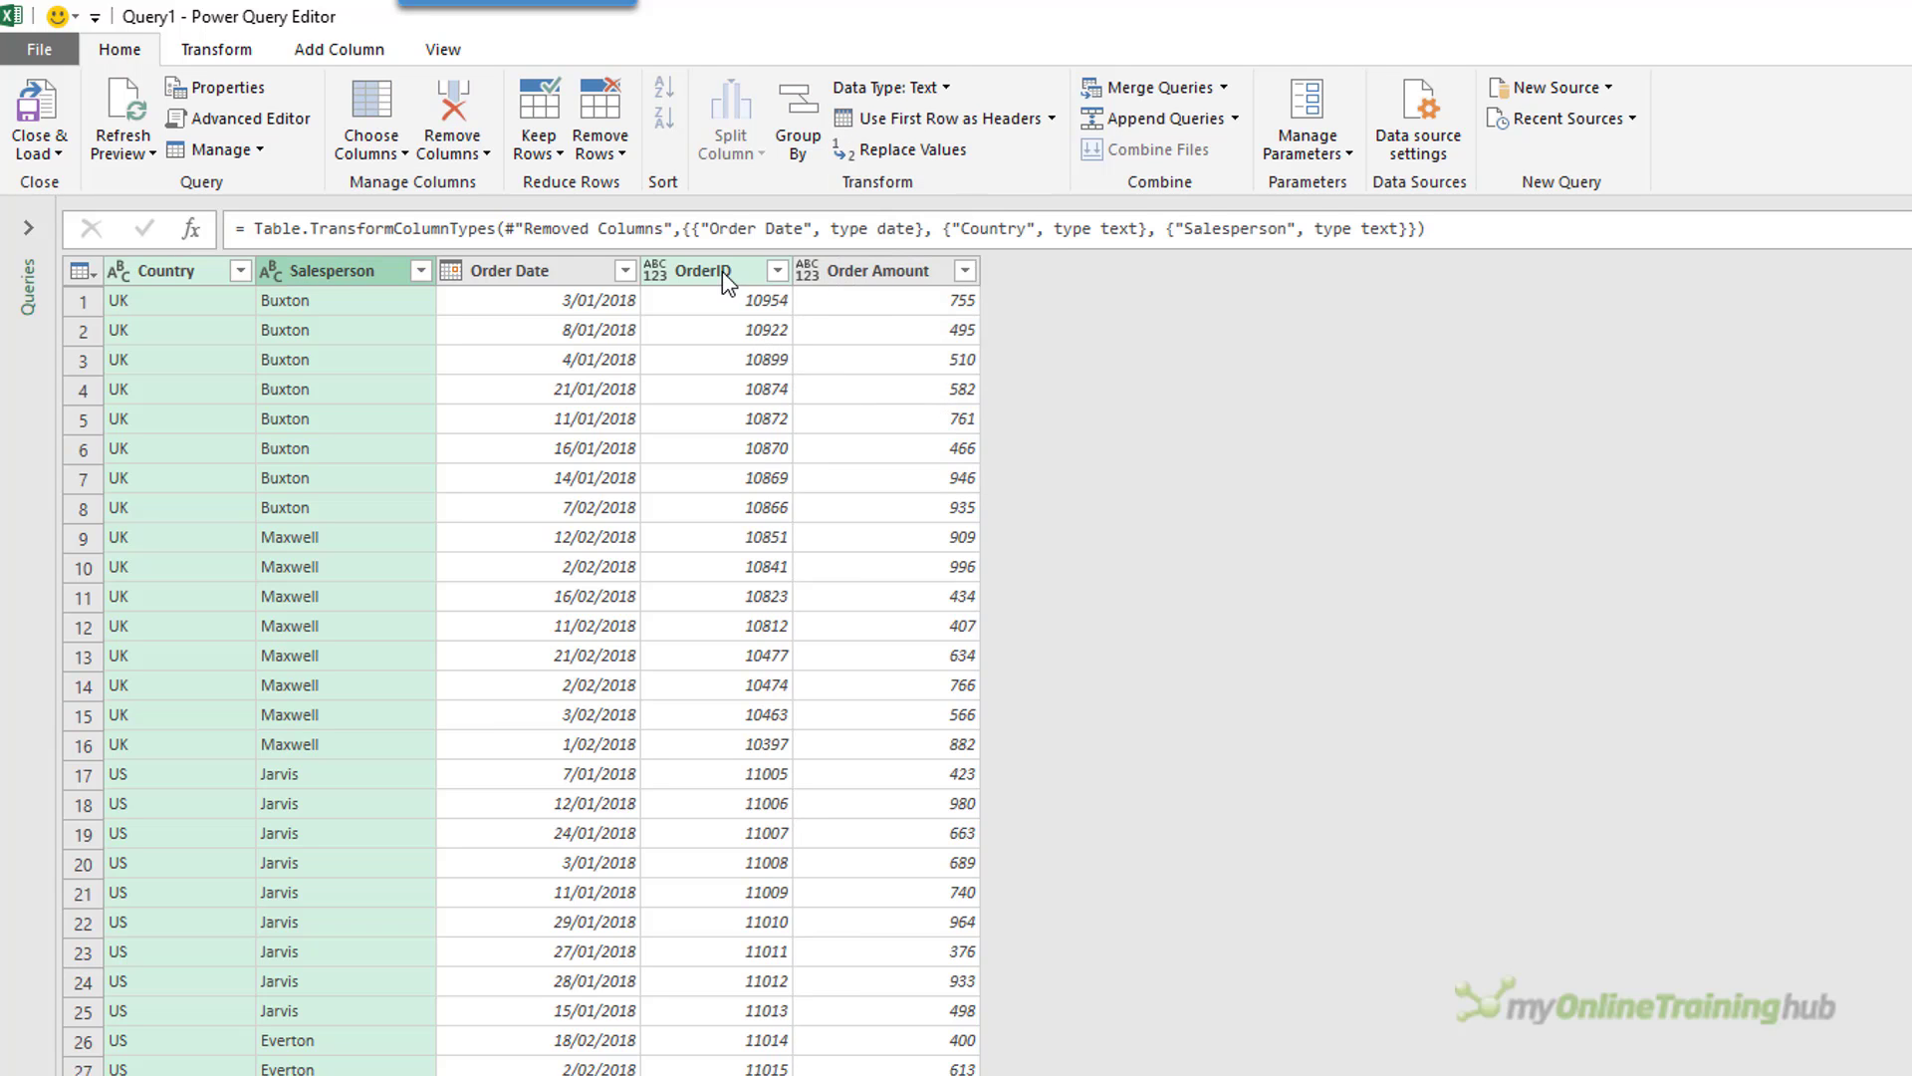
# Step: Set the OrderID column's data type to Whole Number and the Order Amount column's to Currency
pyautogui.click(721, 271)
pyautogui.click(919, 88)
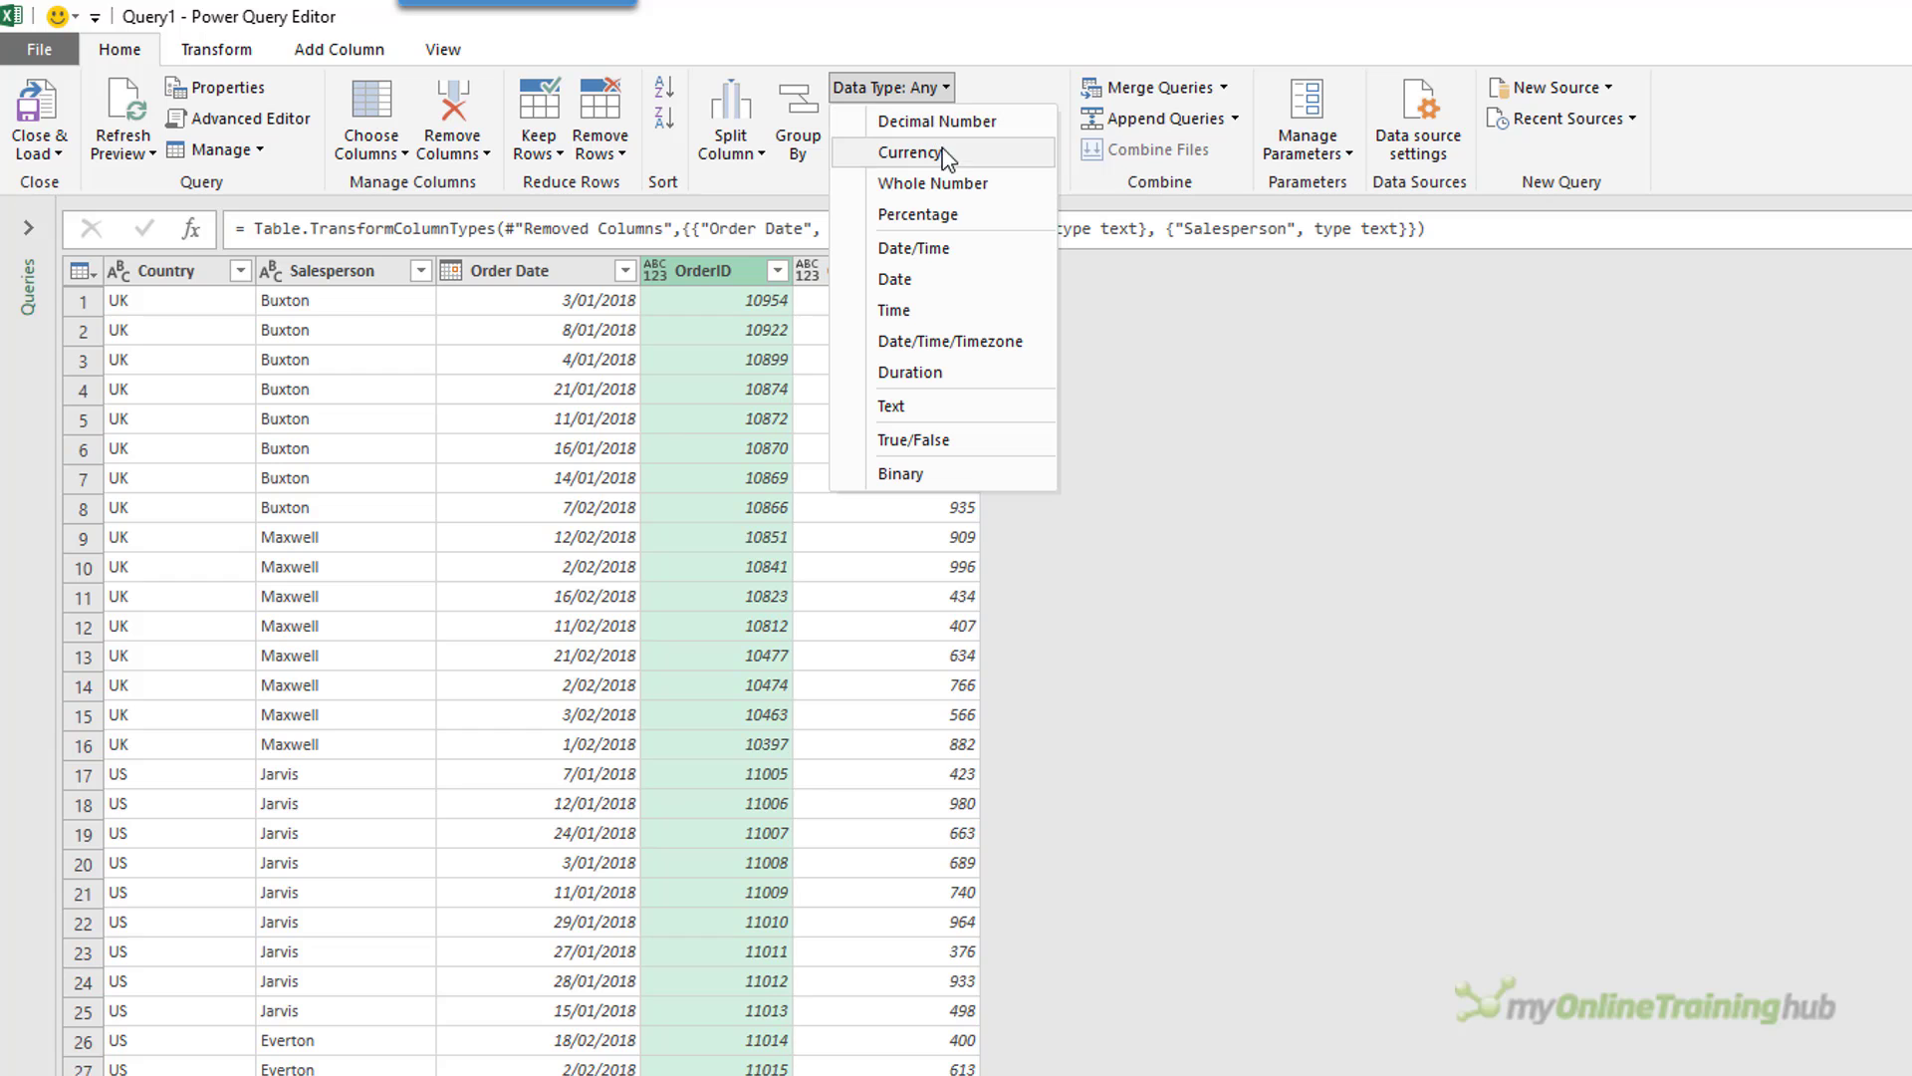
pyautogui.click(933, 184)
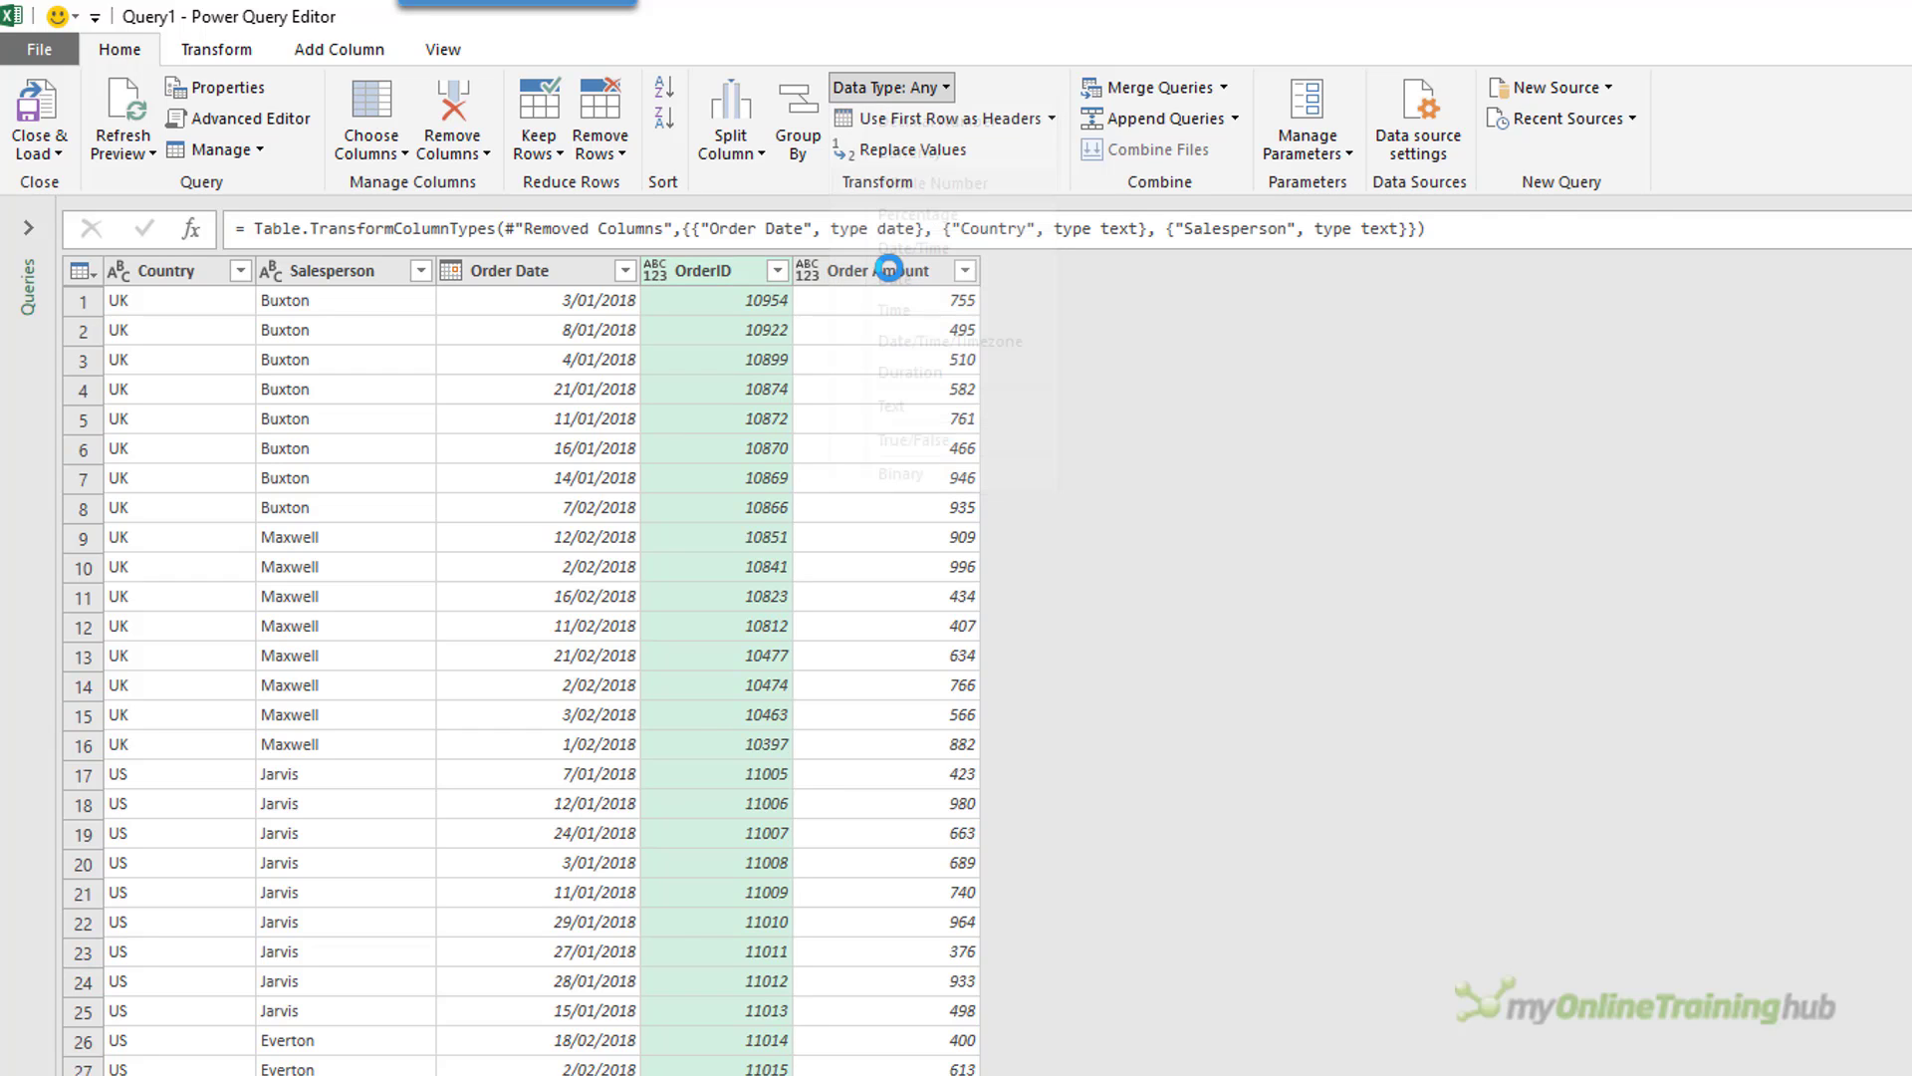
pyautogui.click(807, 272)
pyautogui.click(864, 335)
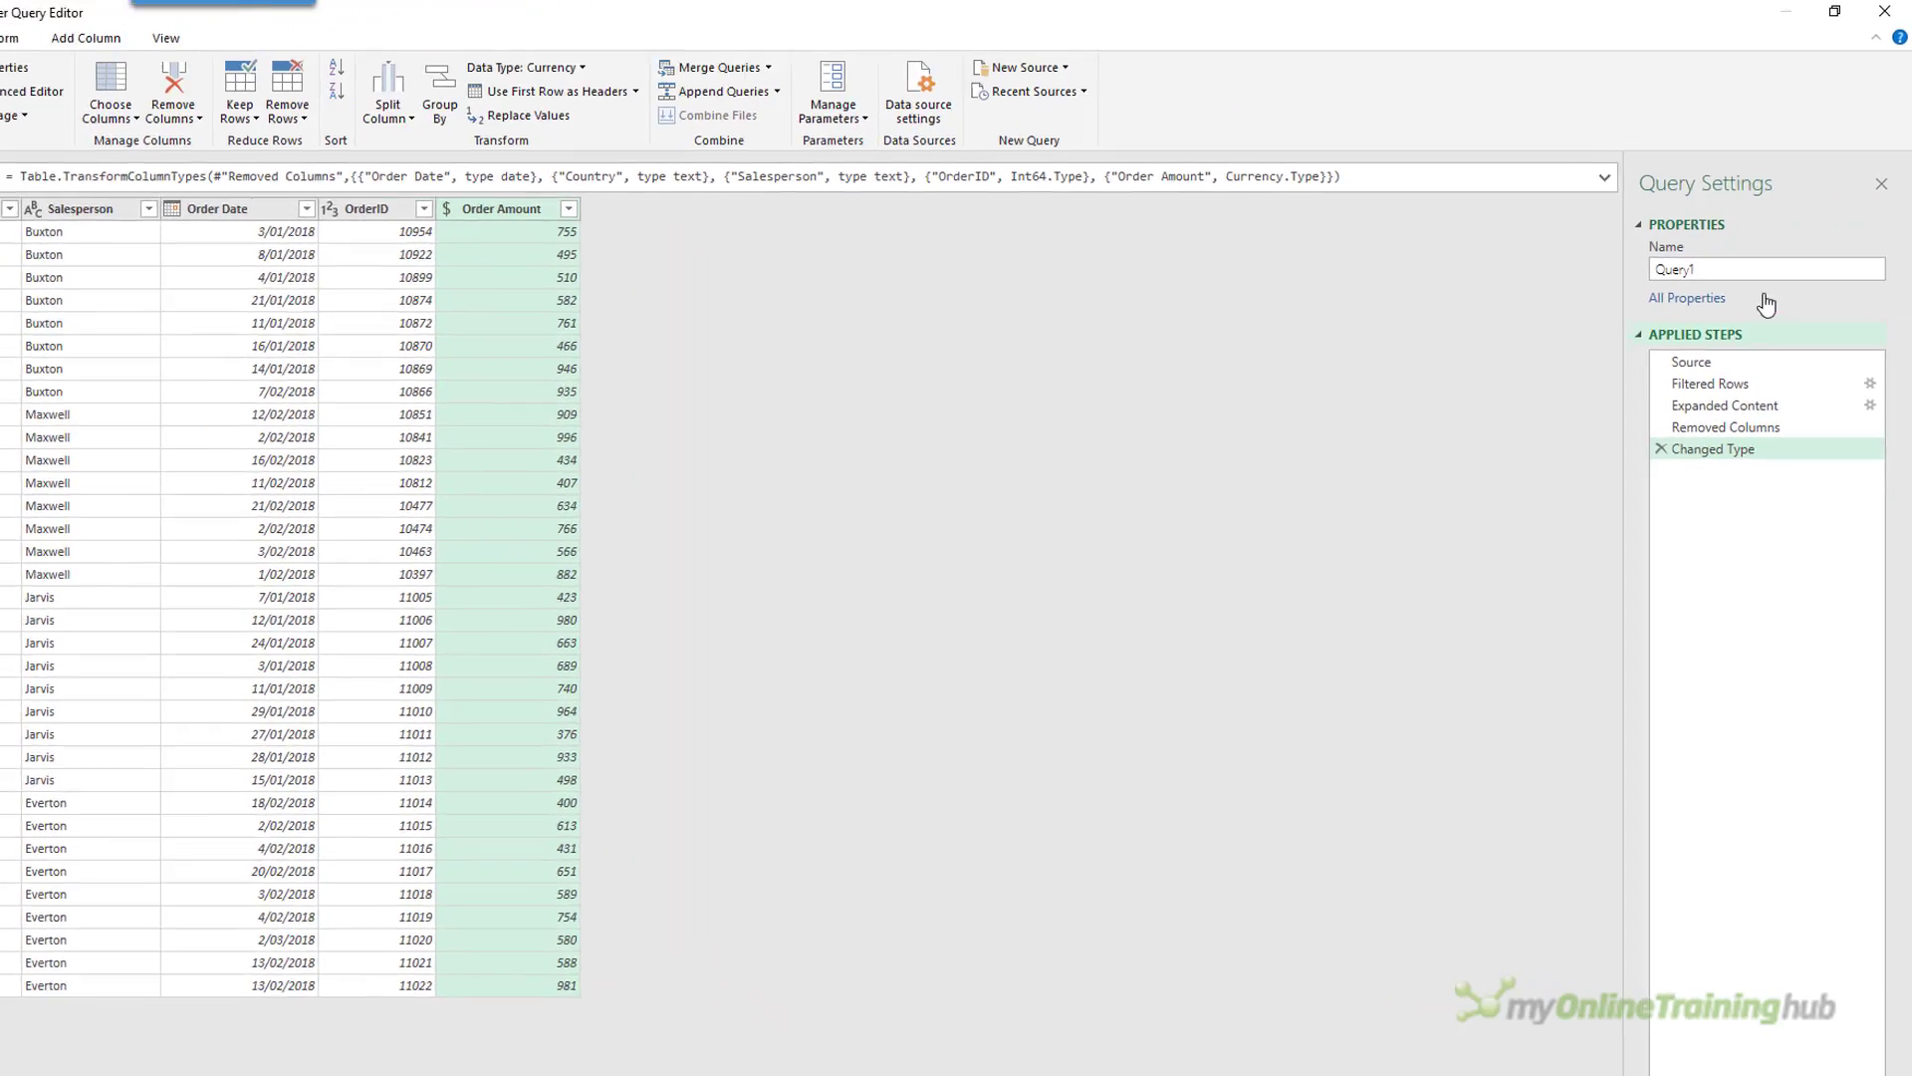
# Step: Rename the query as AllOrders and load it as a table to a new worksheet
pyautogui.doubleClick(1694, 270)
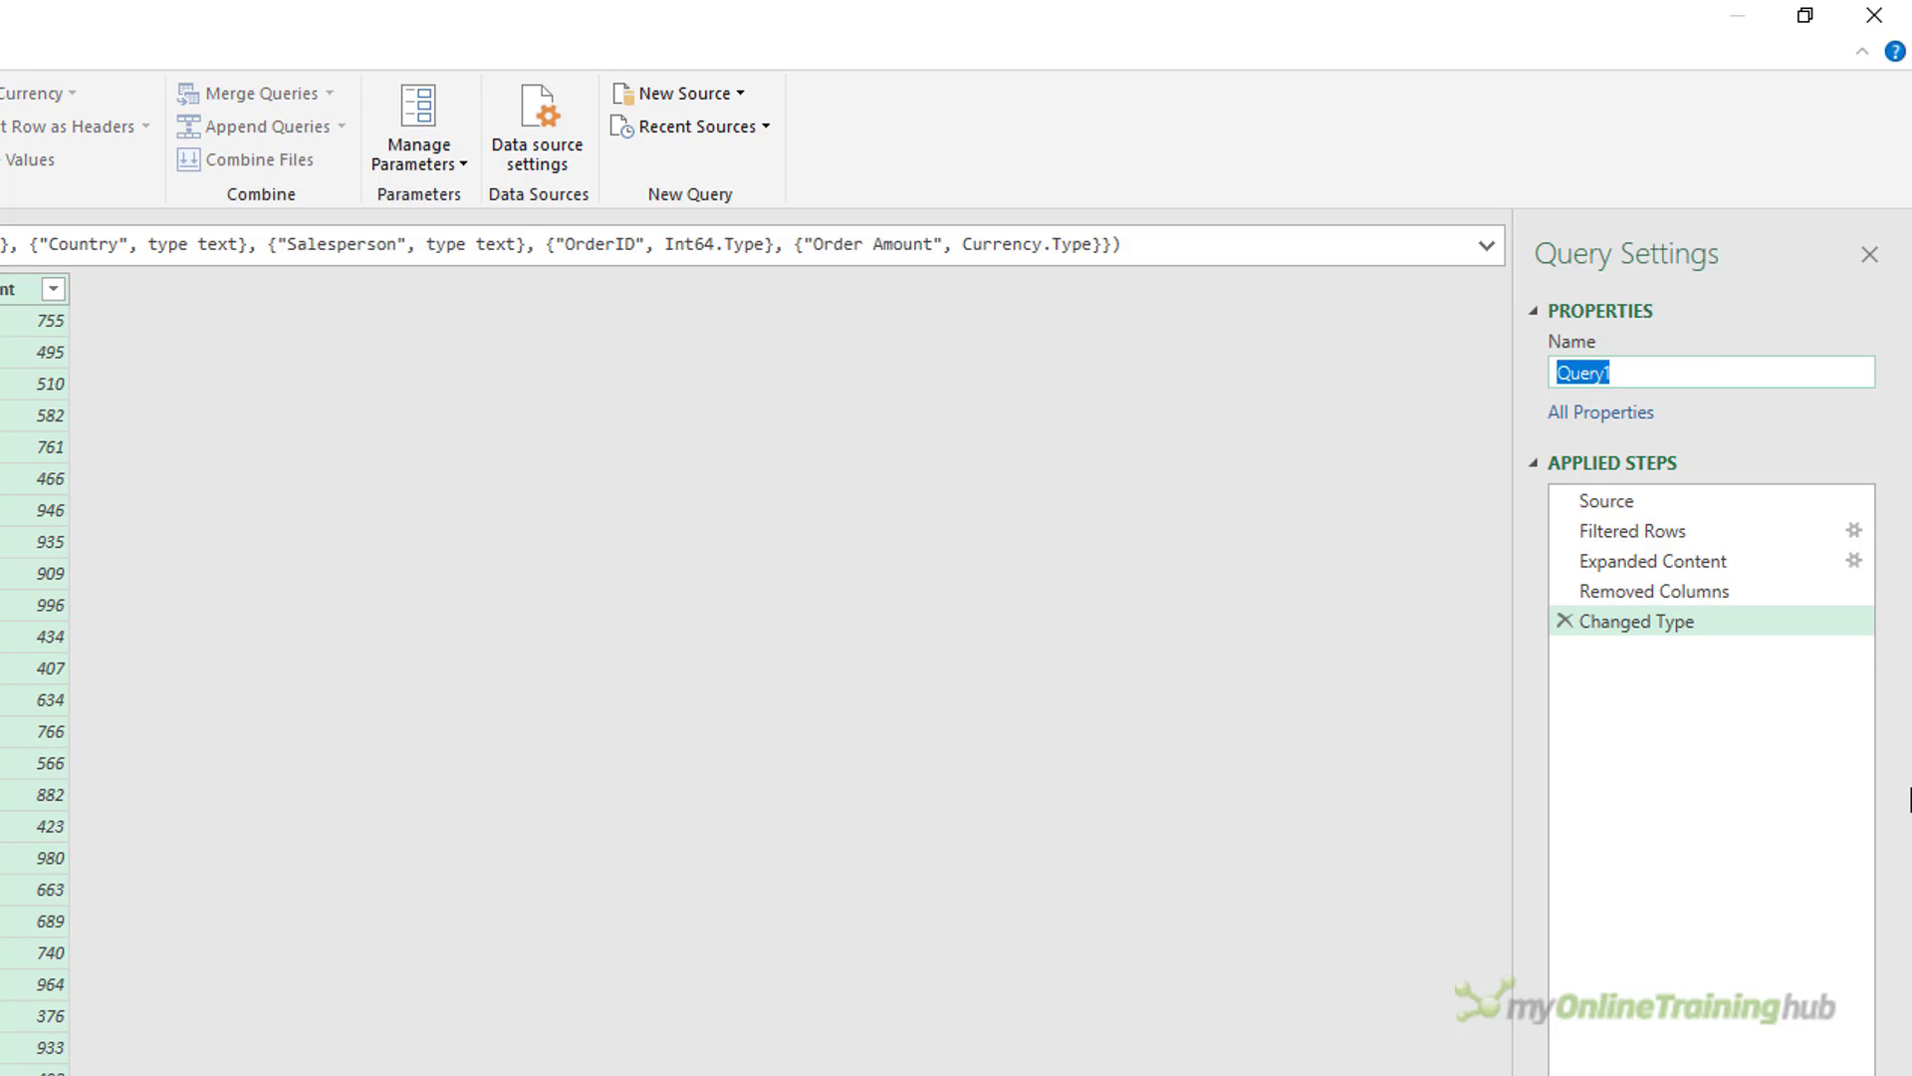
pyautogui.write('AllOrders')
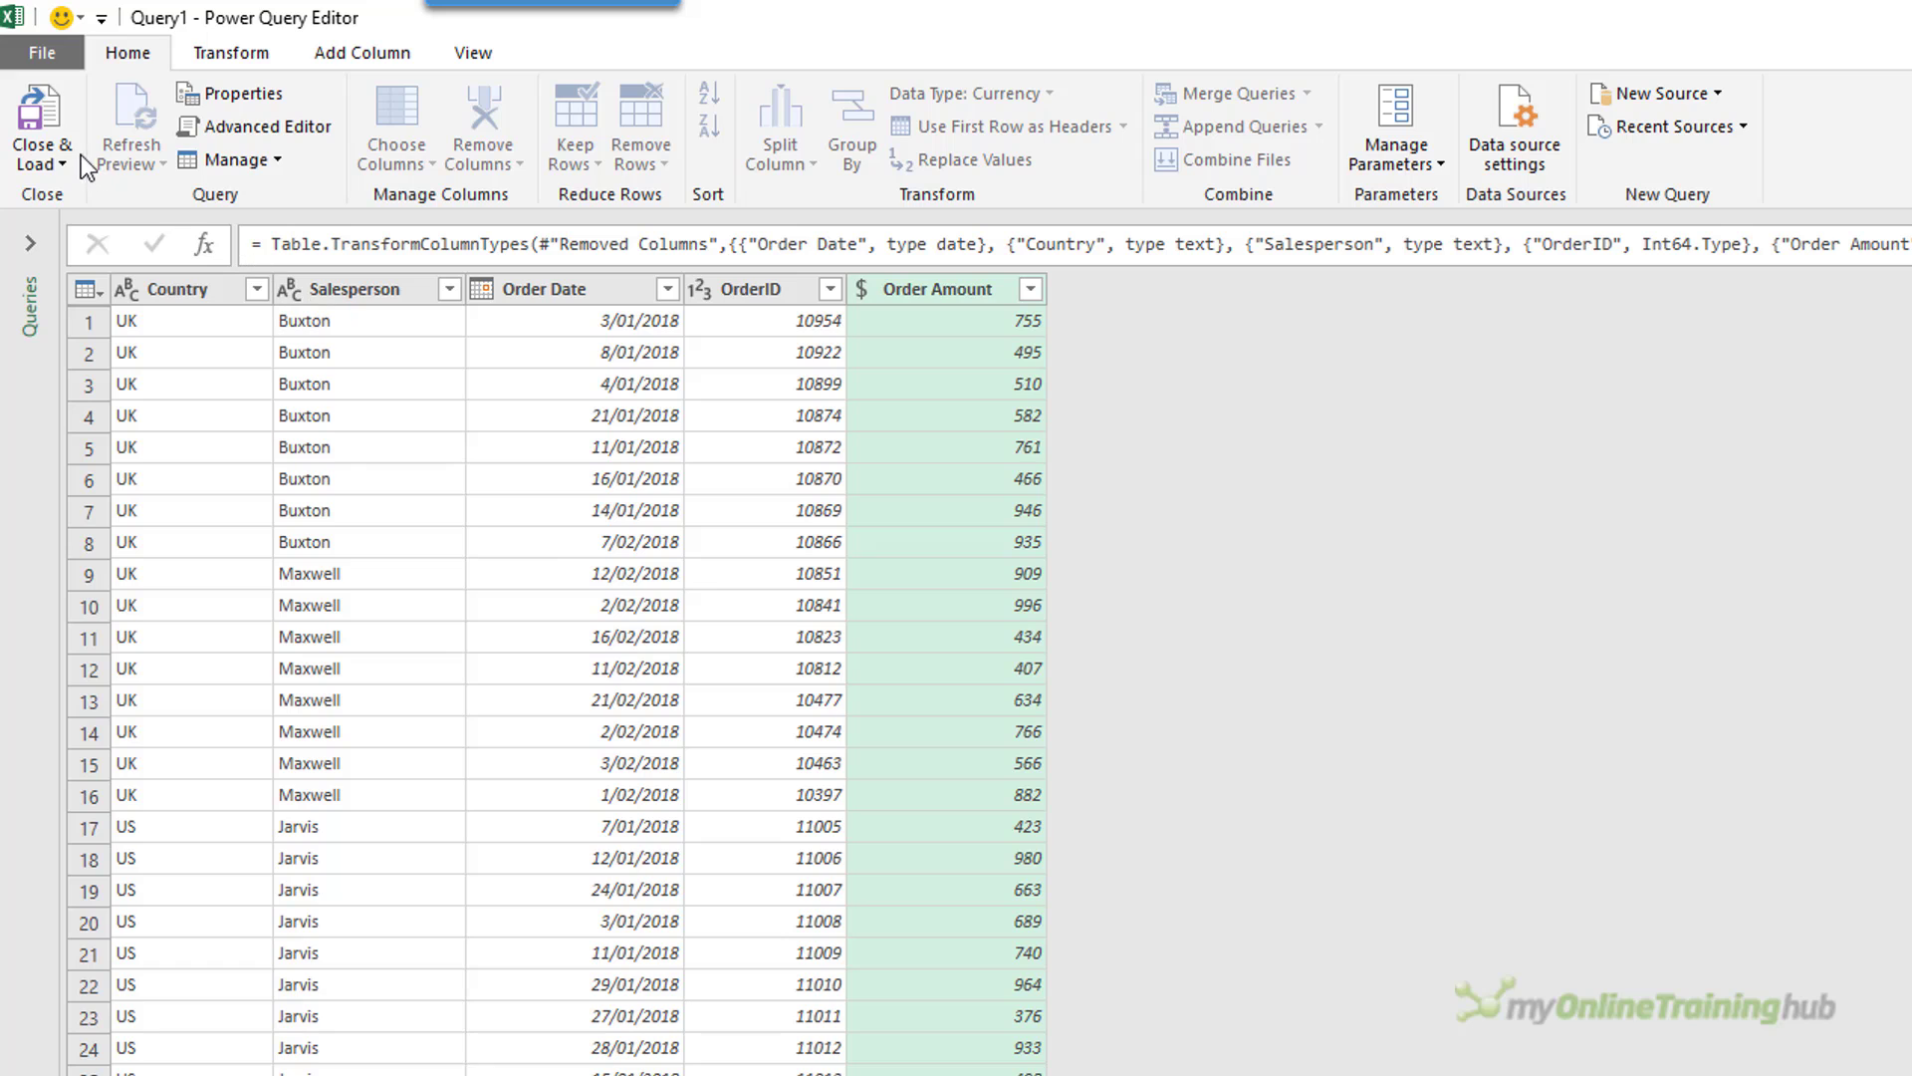
pyautogui.click(58, 155)
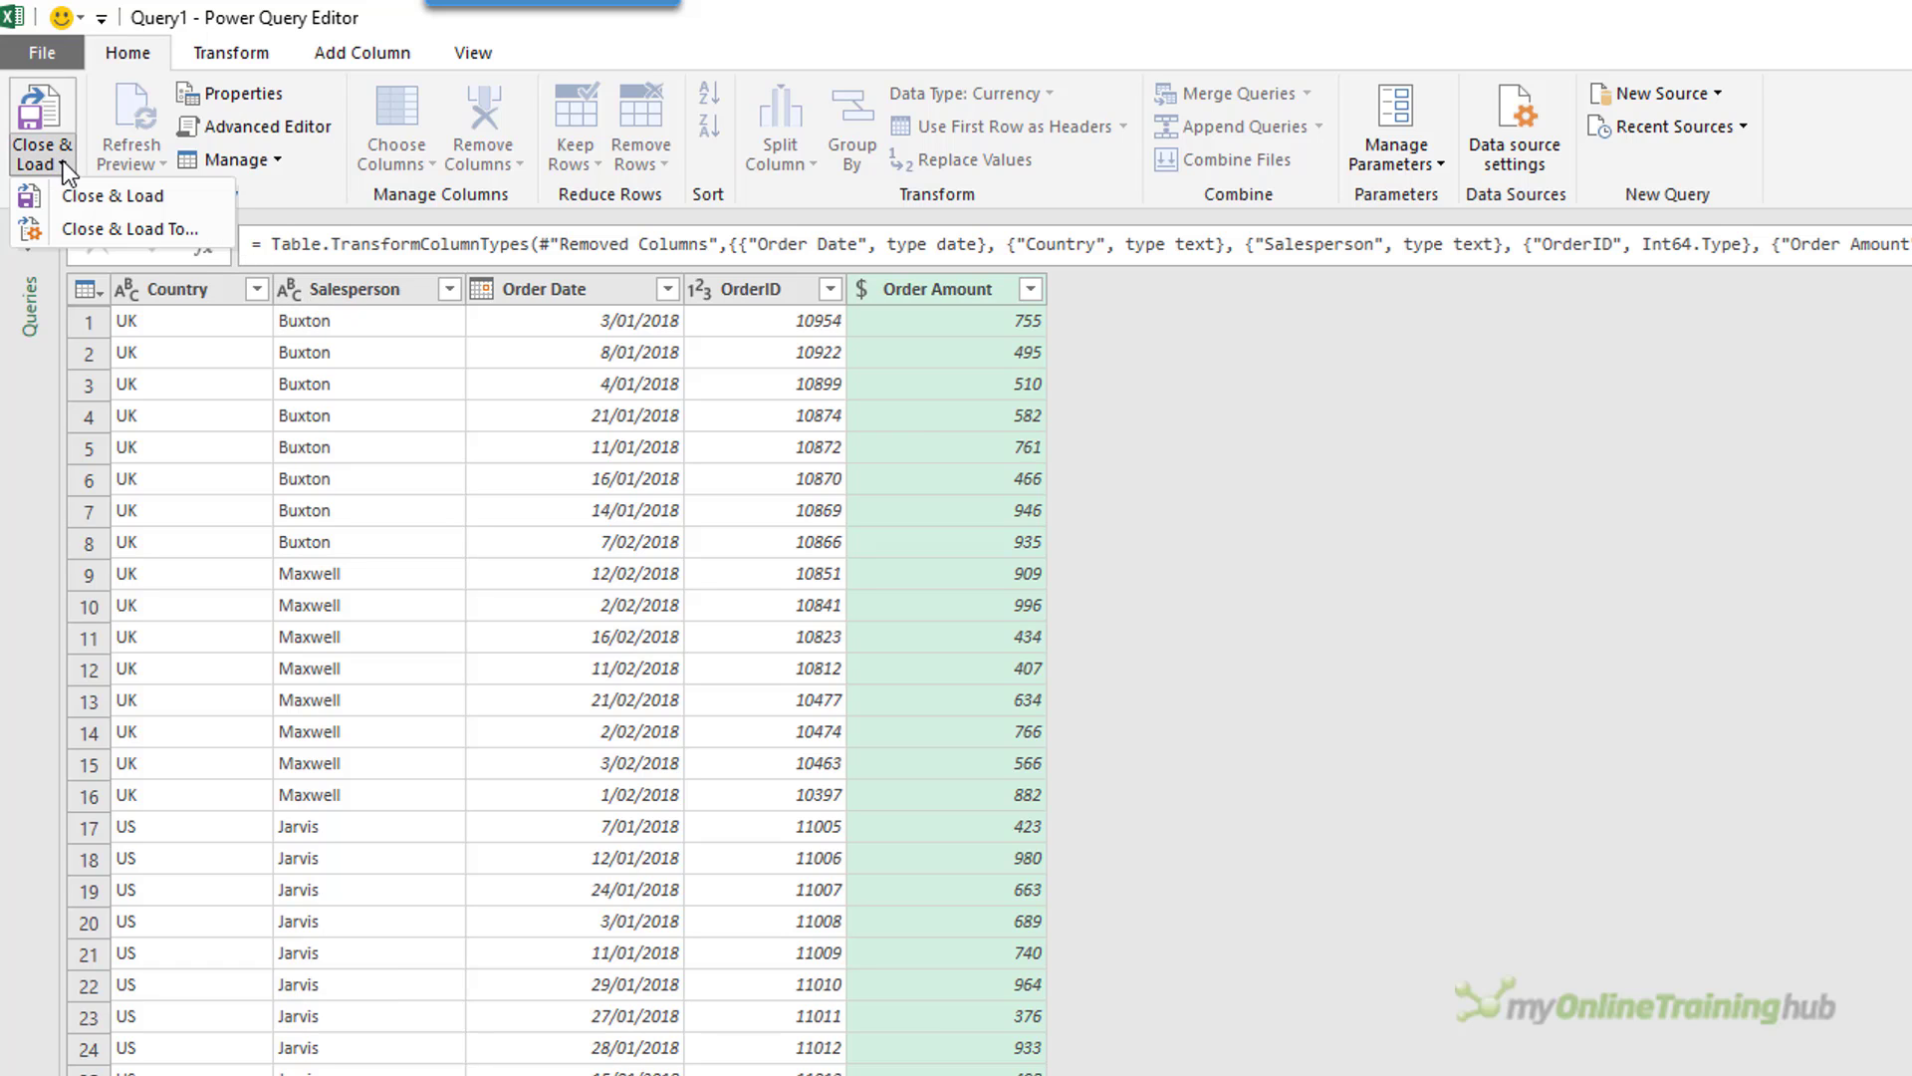
pyautogui.click(192, 239)
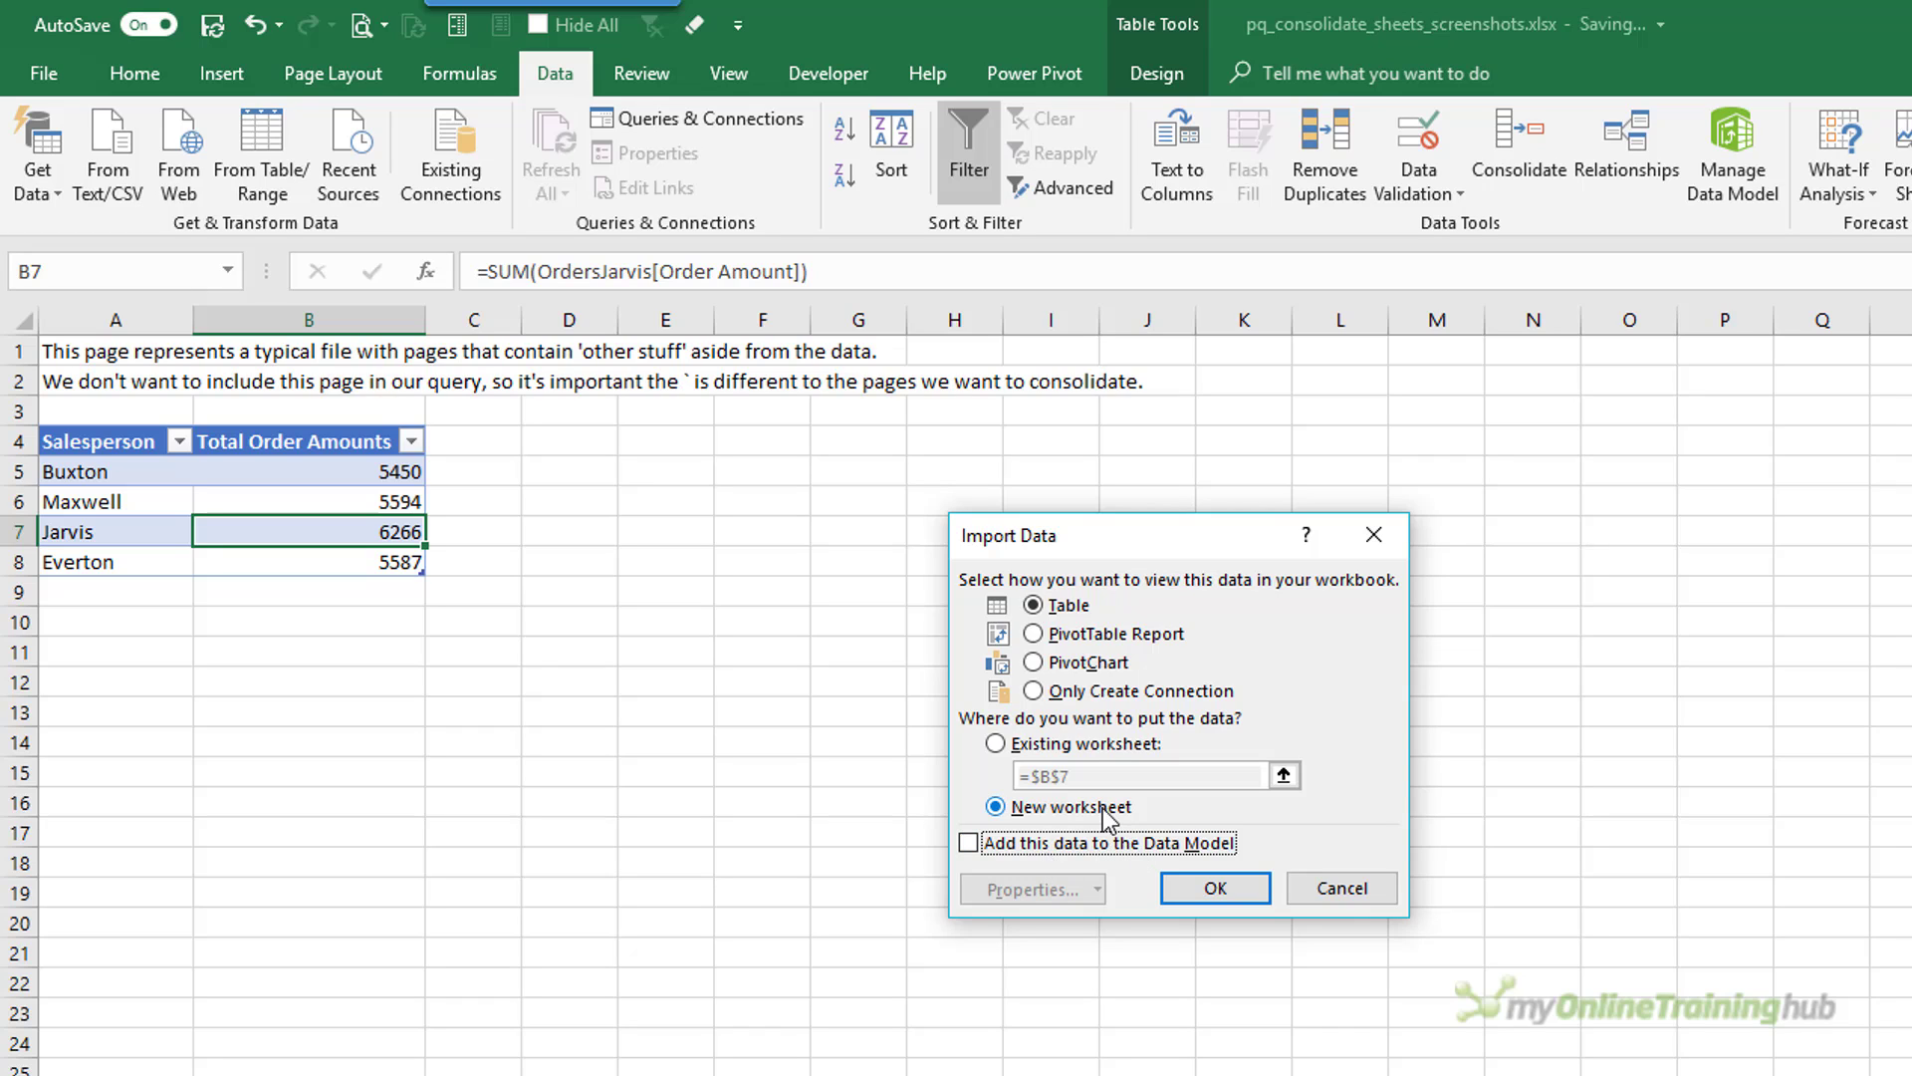
pyautogui.click(1215, 888)
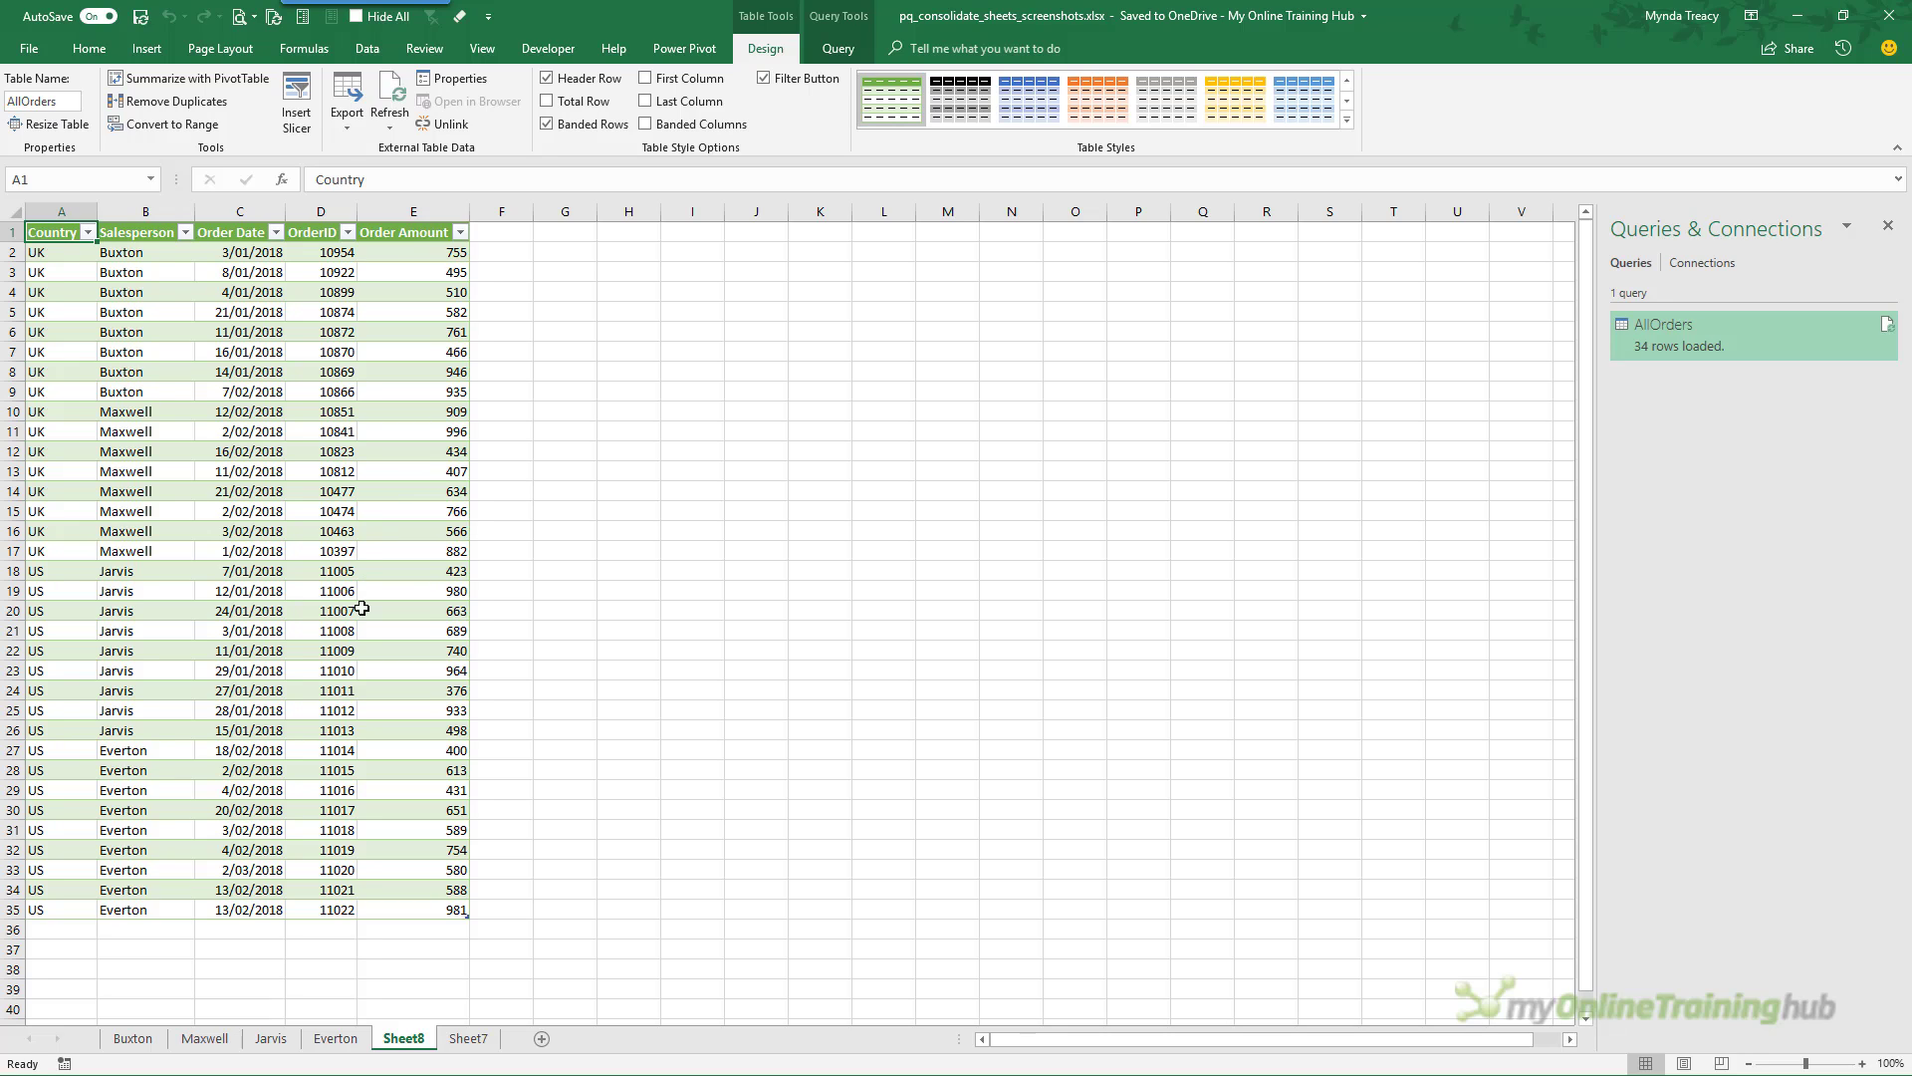
# Step: In the first salesperson's source sheet, change the Order Amount of the last order in cell E9 to 1000
pyautogui.click(121, 1042)
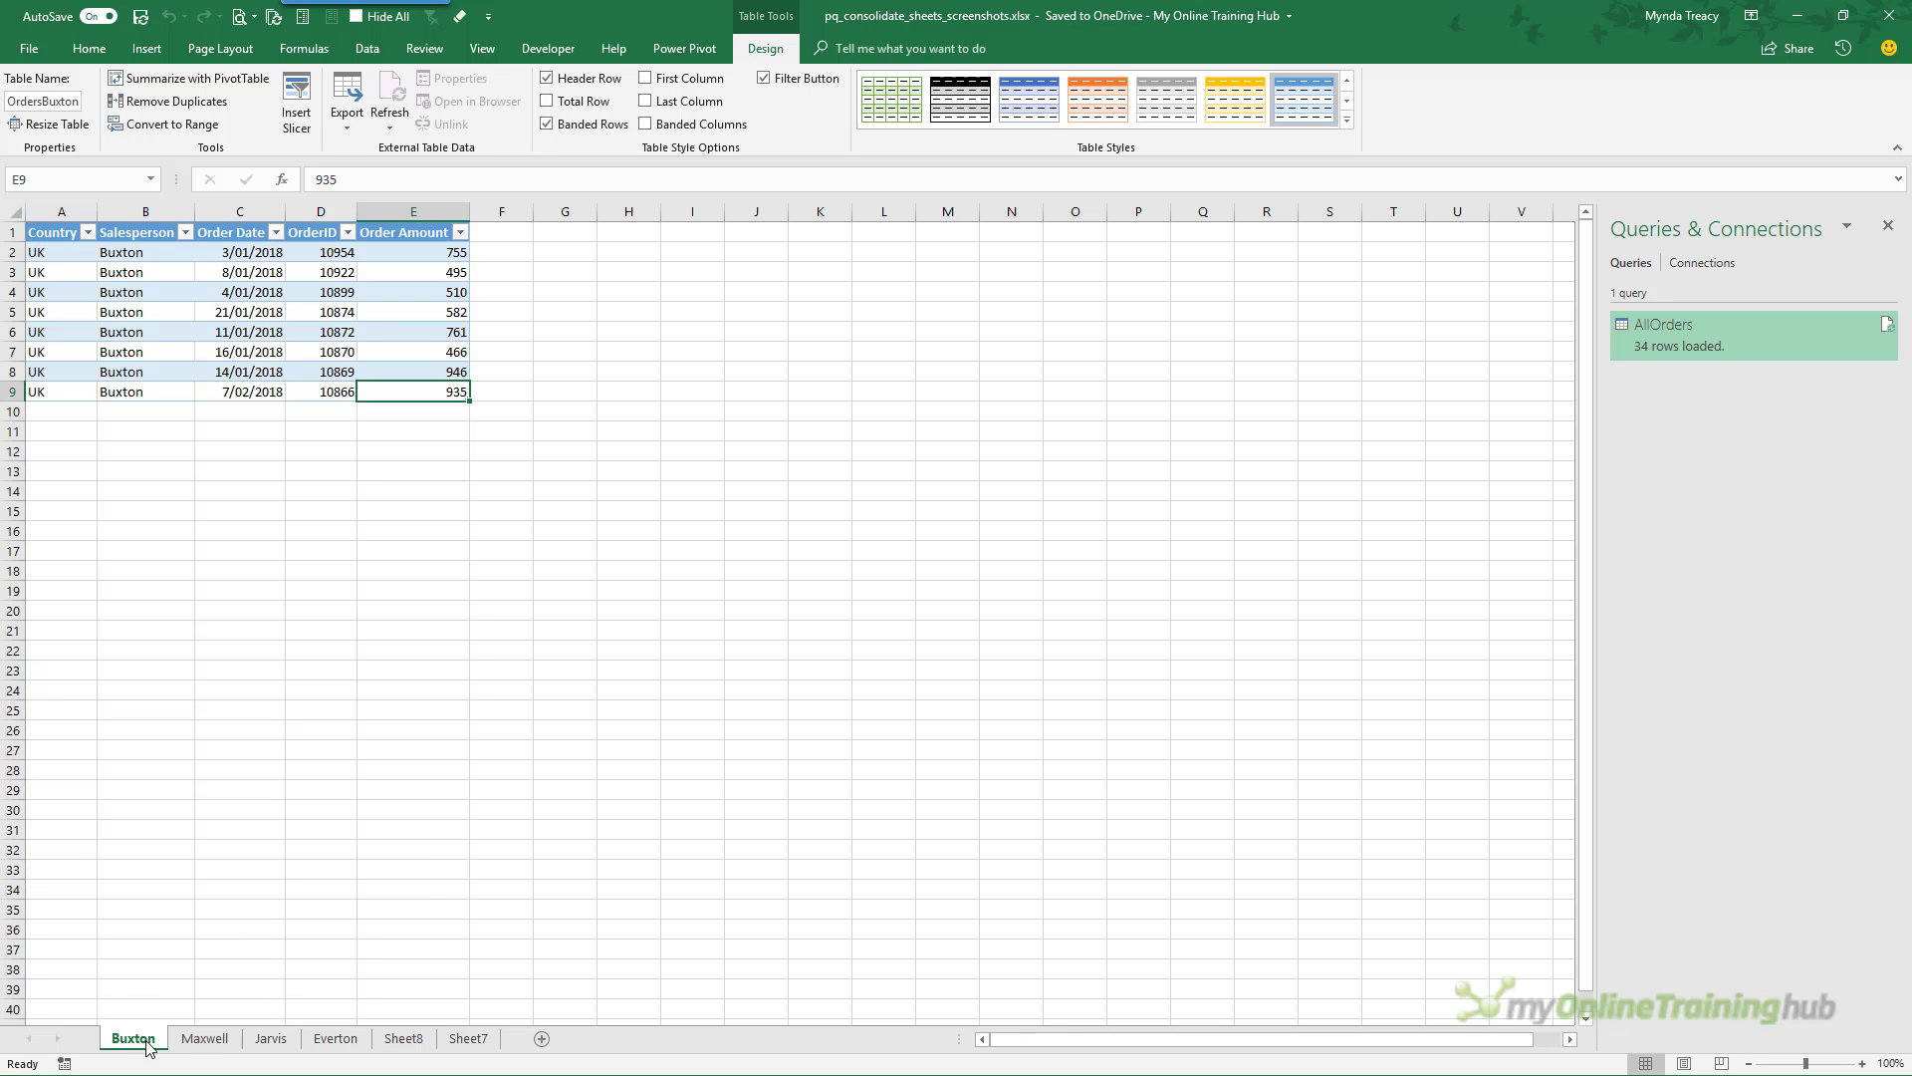
pyautogui.click(269, 1039)
pyautogui.click(344, 1038)
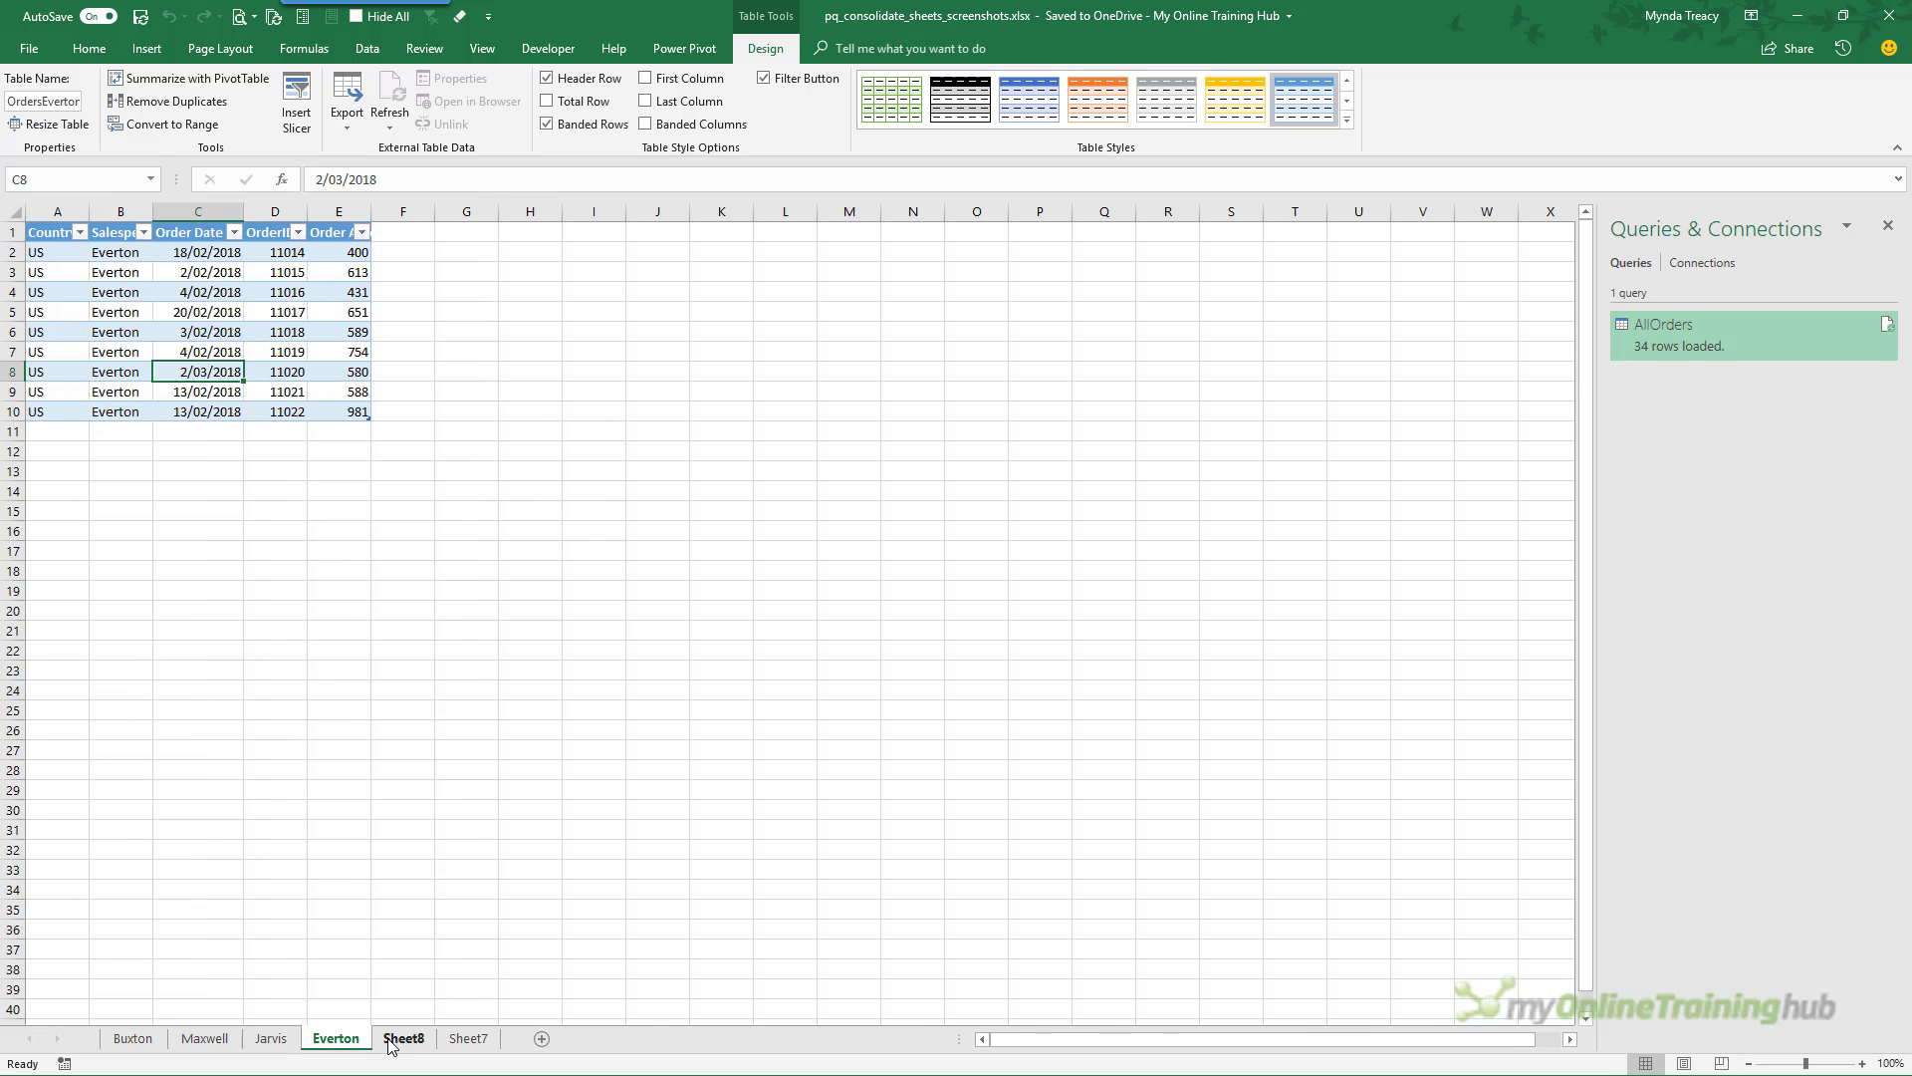
pyautogui.click(404, 1039)
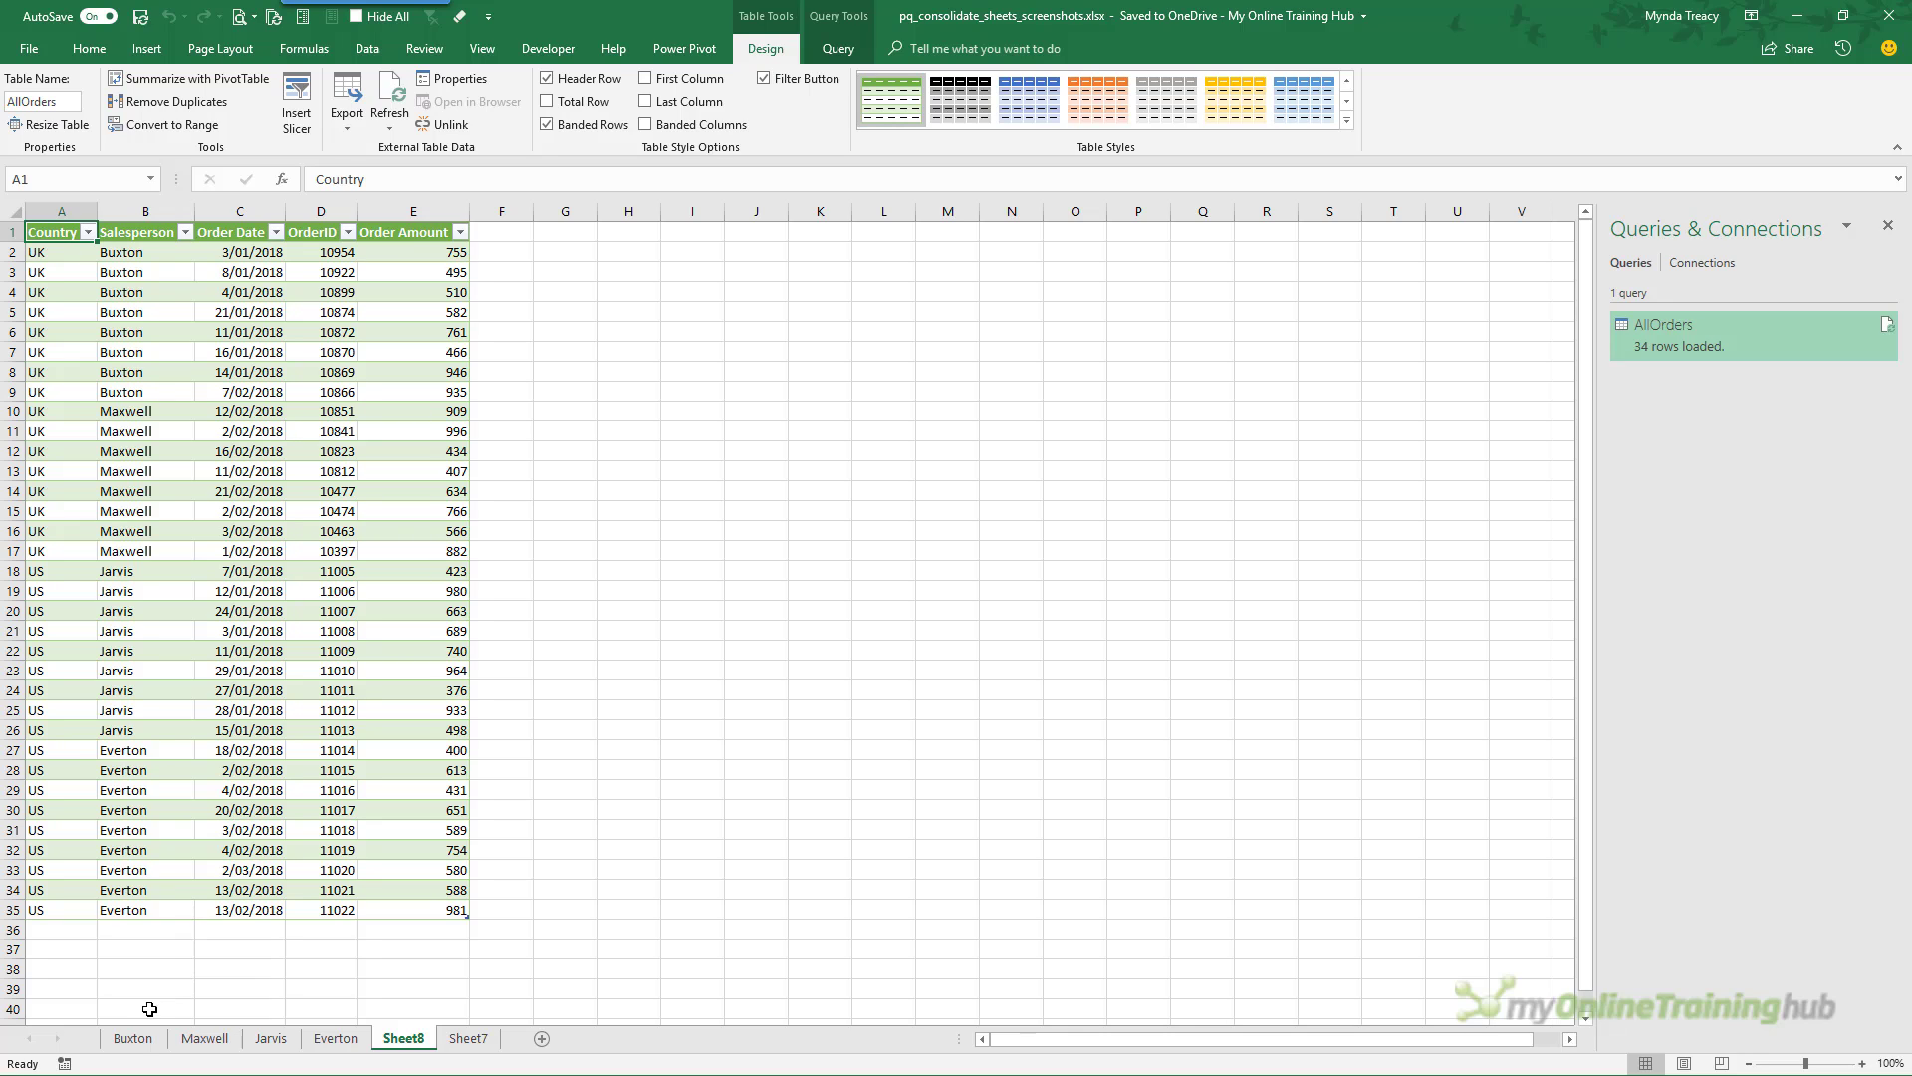
pyautogui.click(134, 1039)
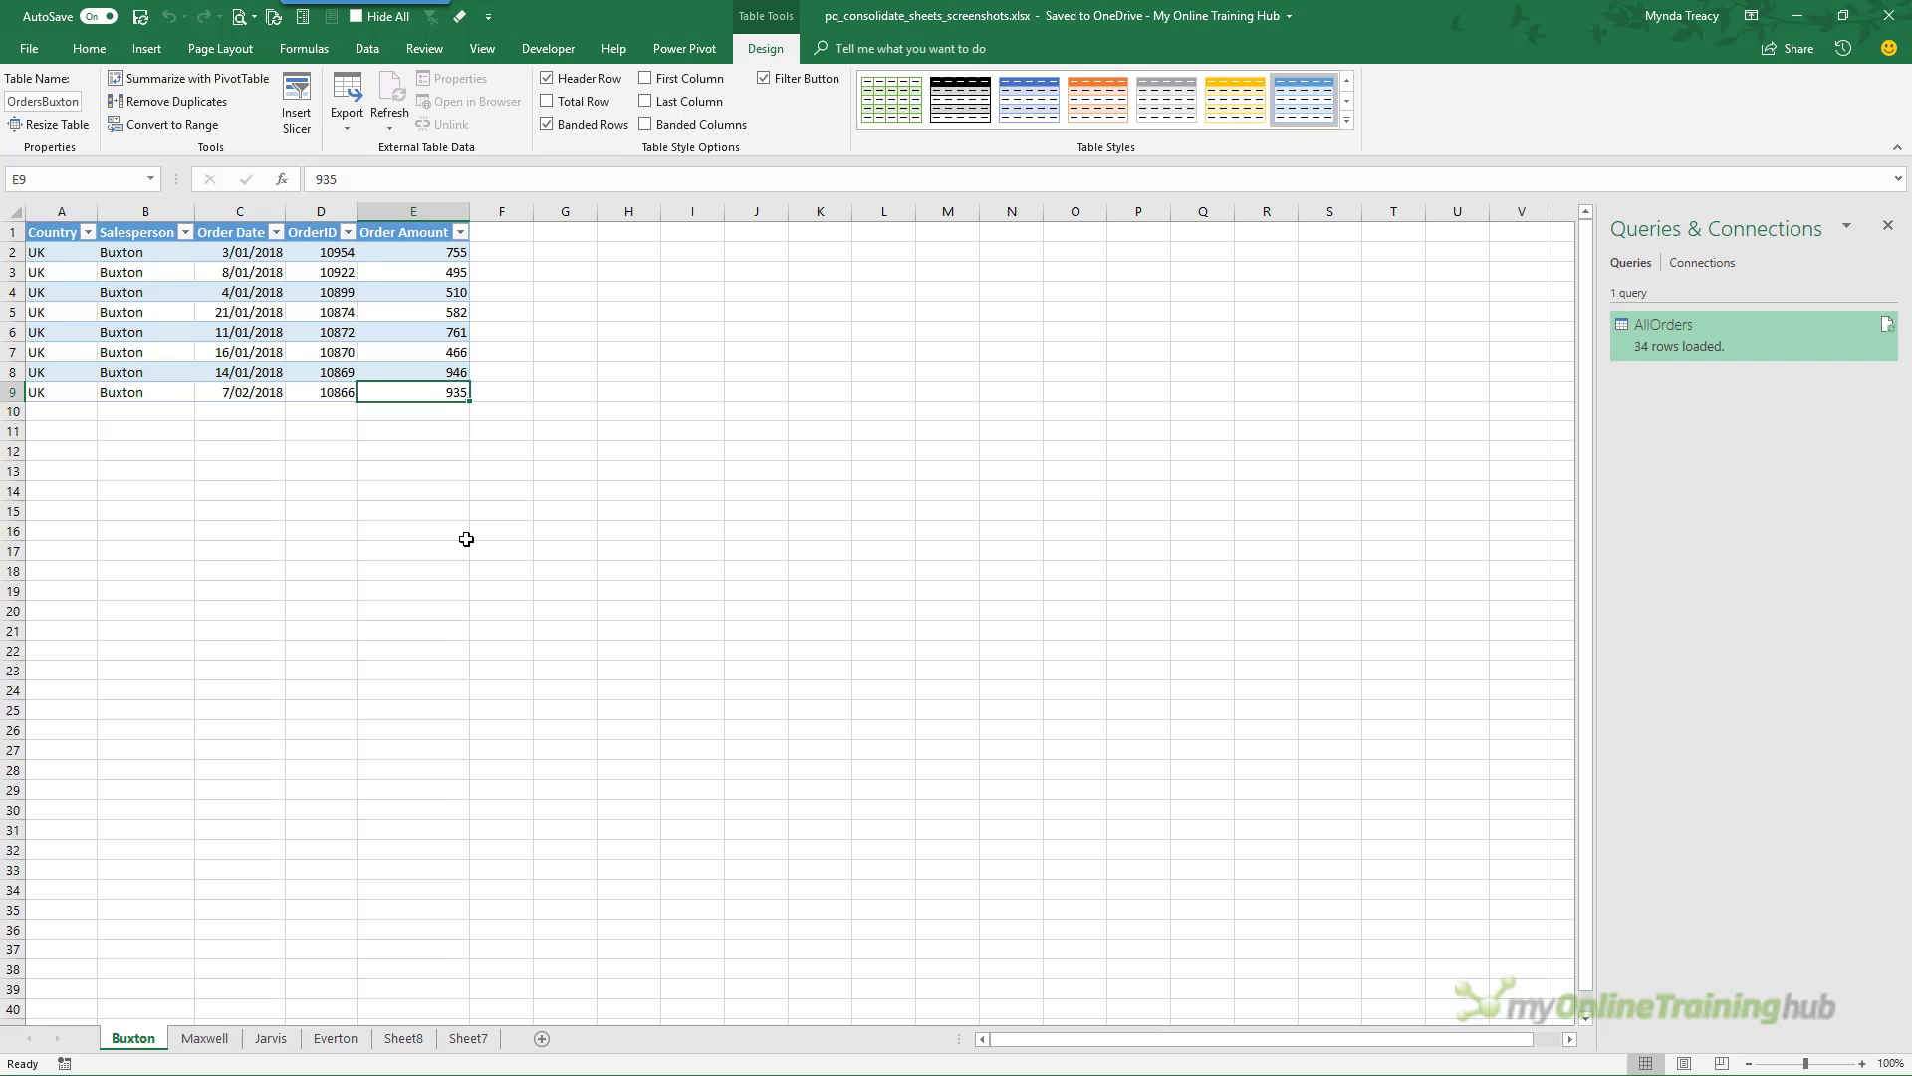
pyautogui.write('1000')
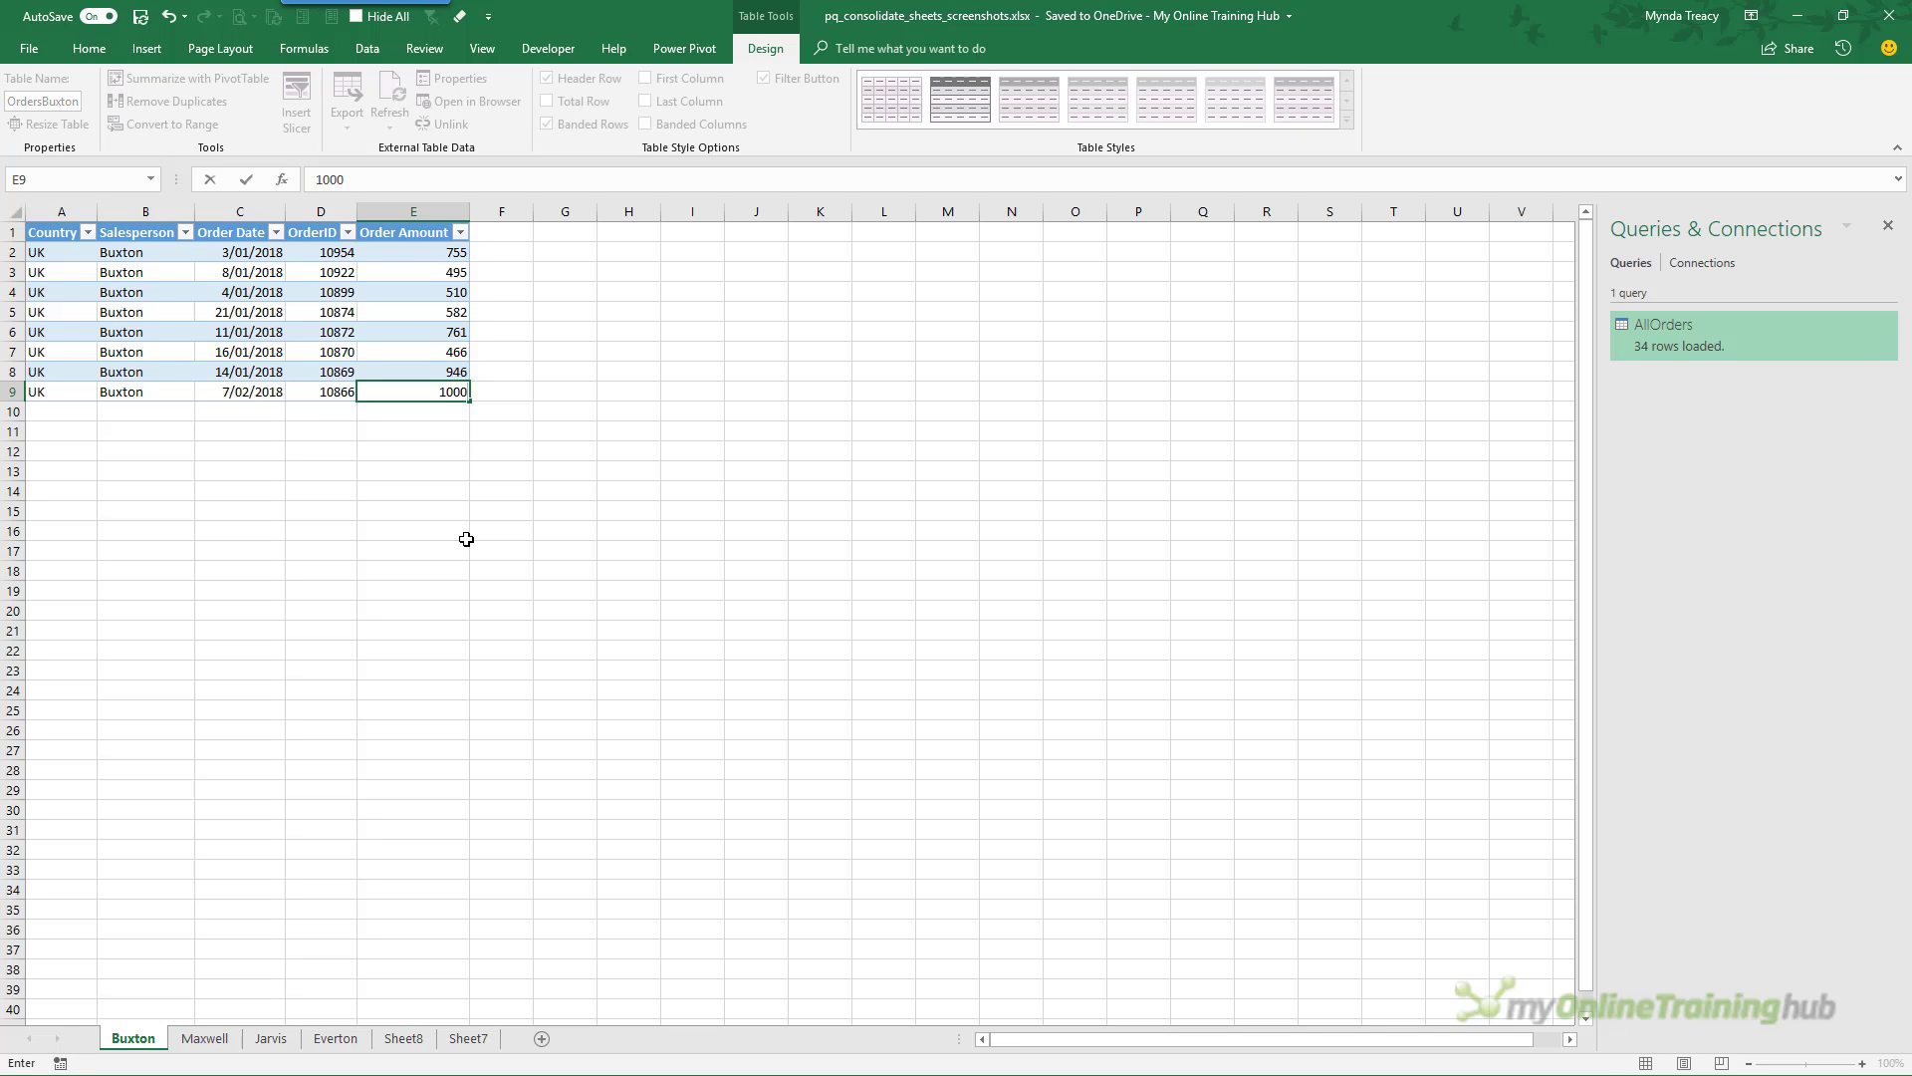
pyautogui.press('Return')
pyautogui.click(256, 392)
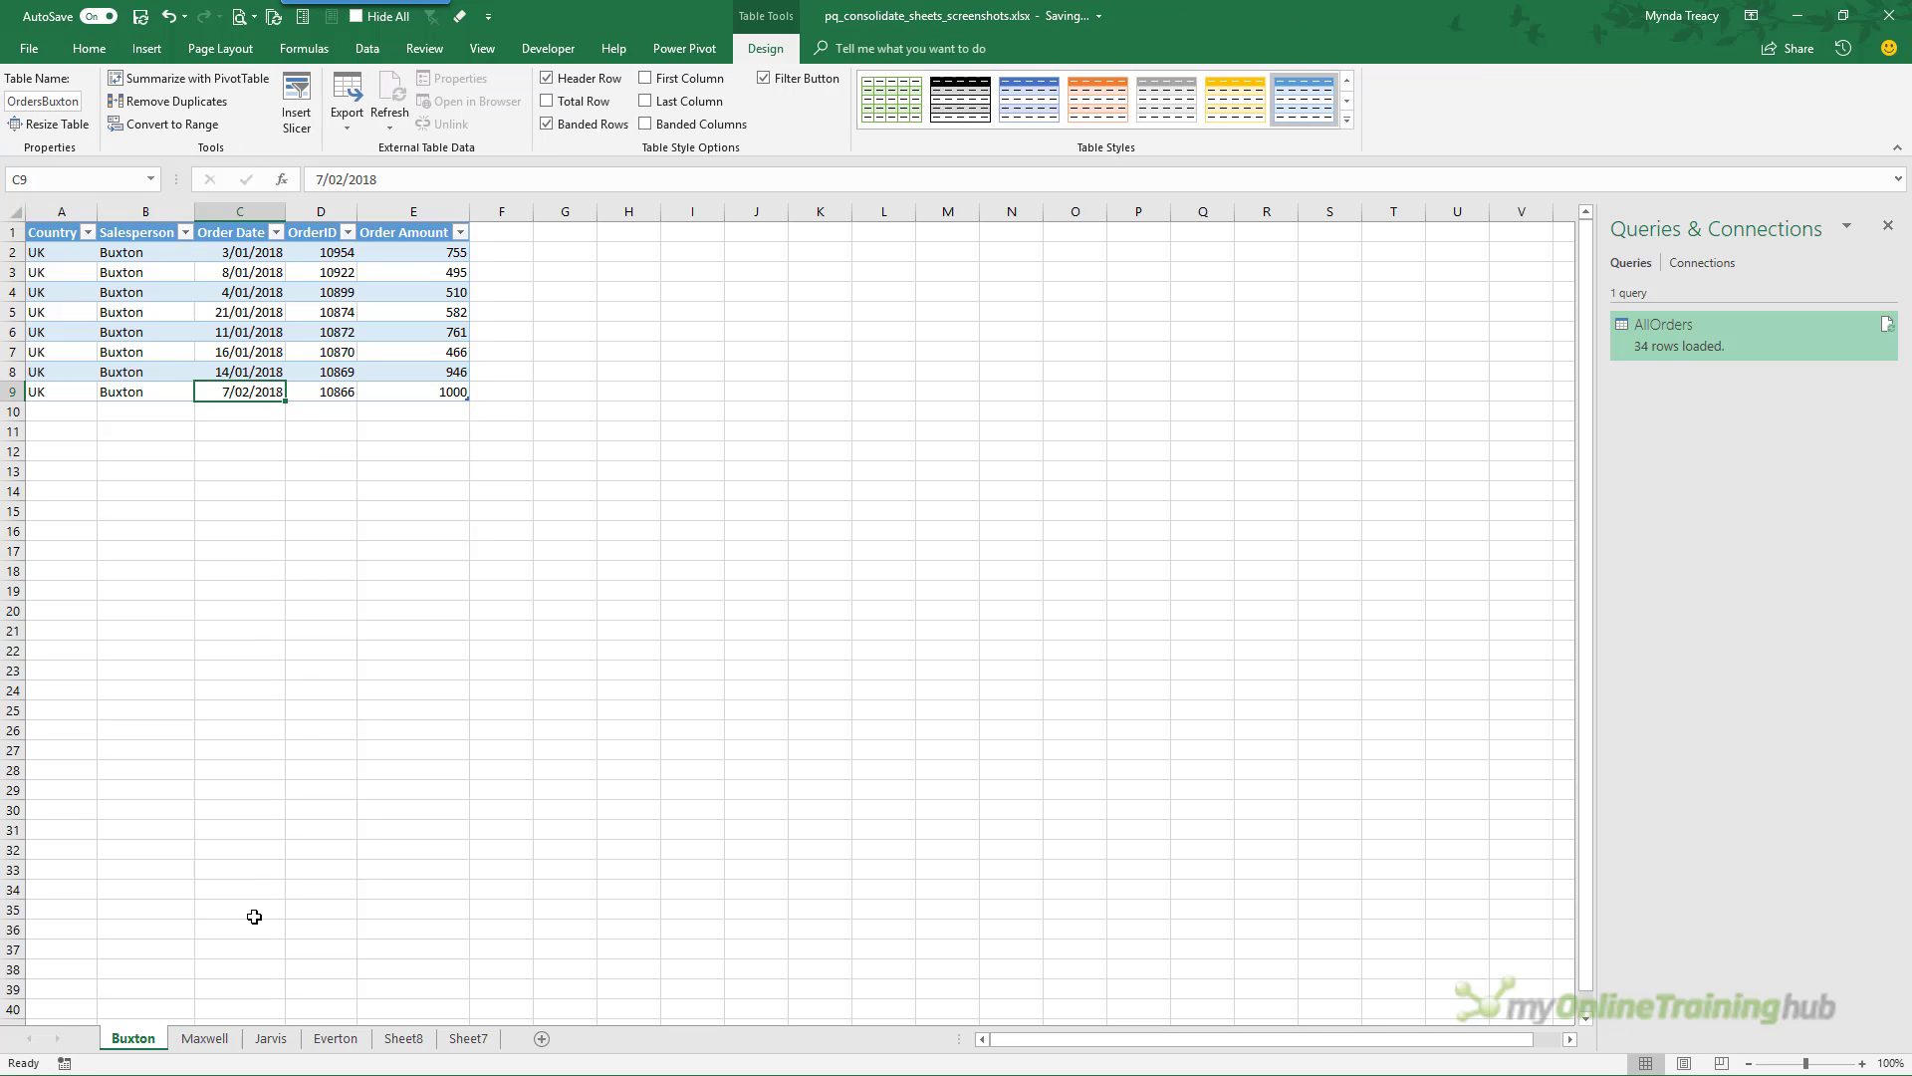
# Step: Refresh the AllOrders query from the consolidated sheet and compare row 9 with the edited source table
pyautogui.click(405, 1039)
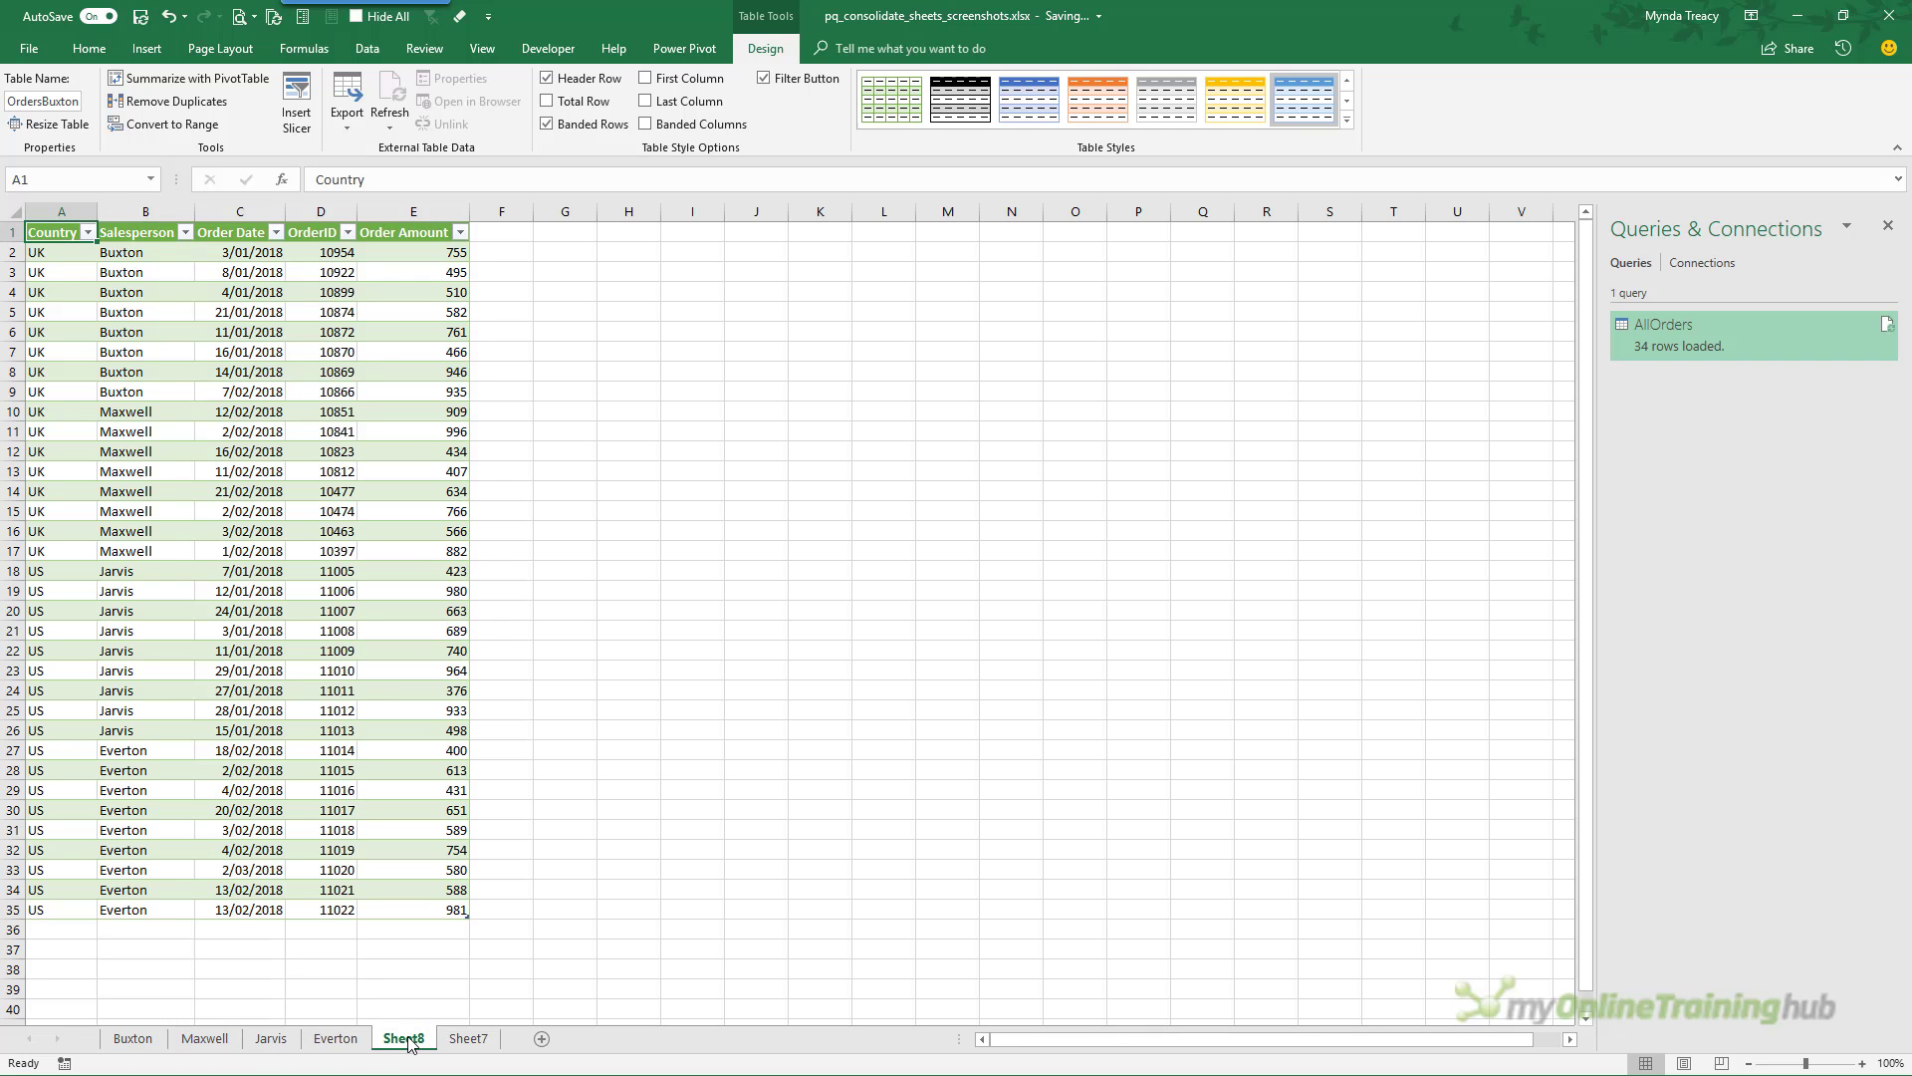
pyautogui.click(9, 388)
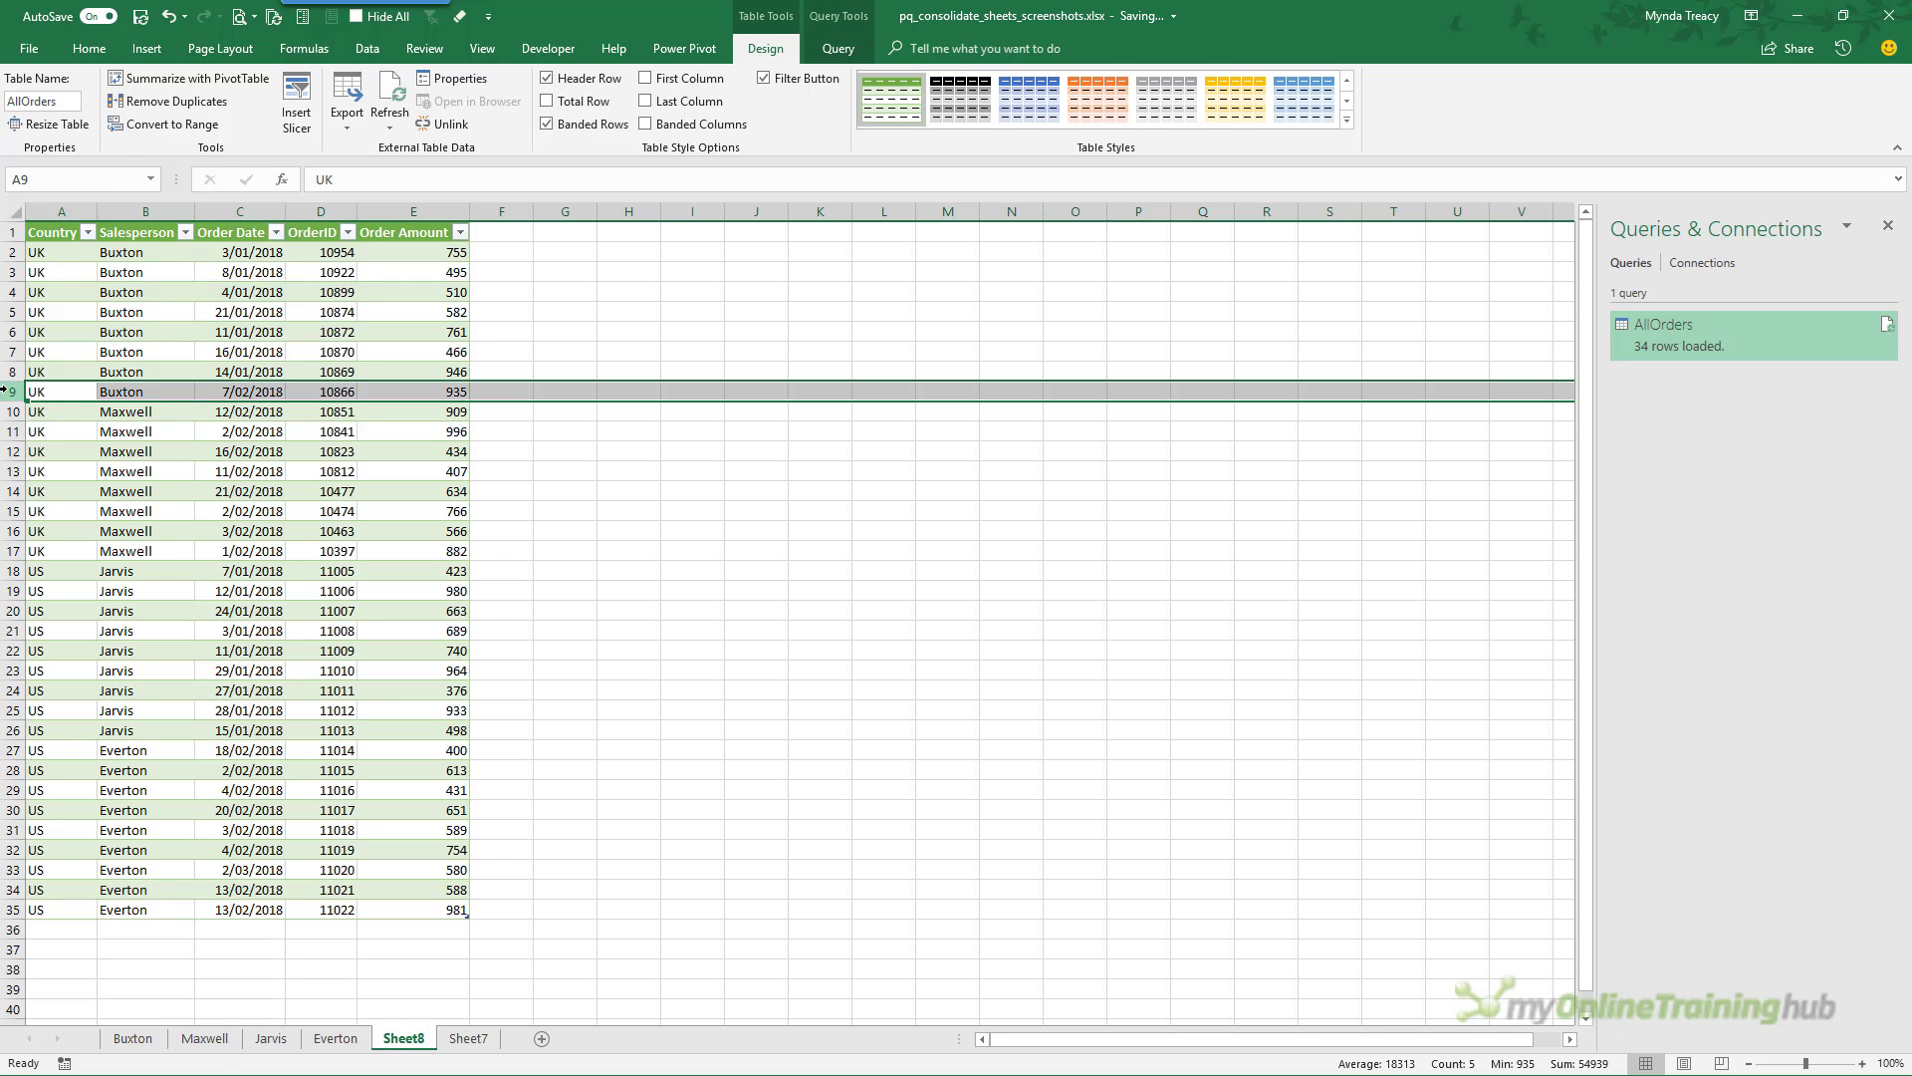
pyautogui.click(1888, 327)
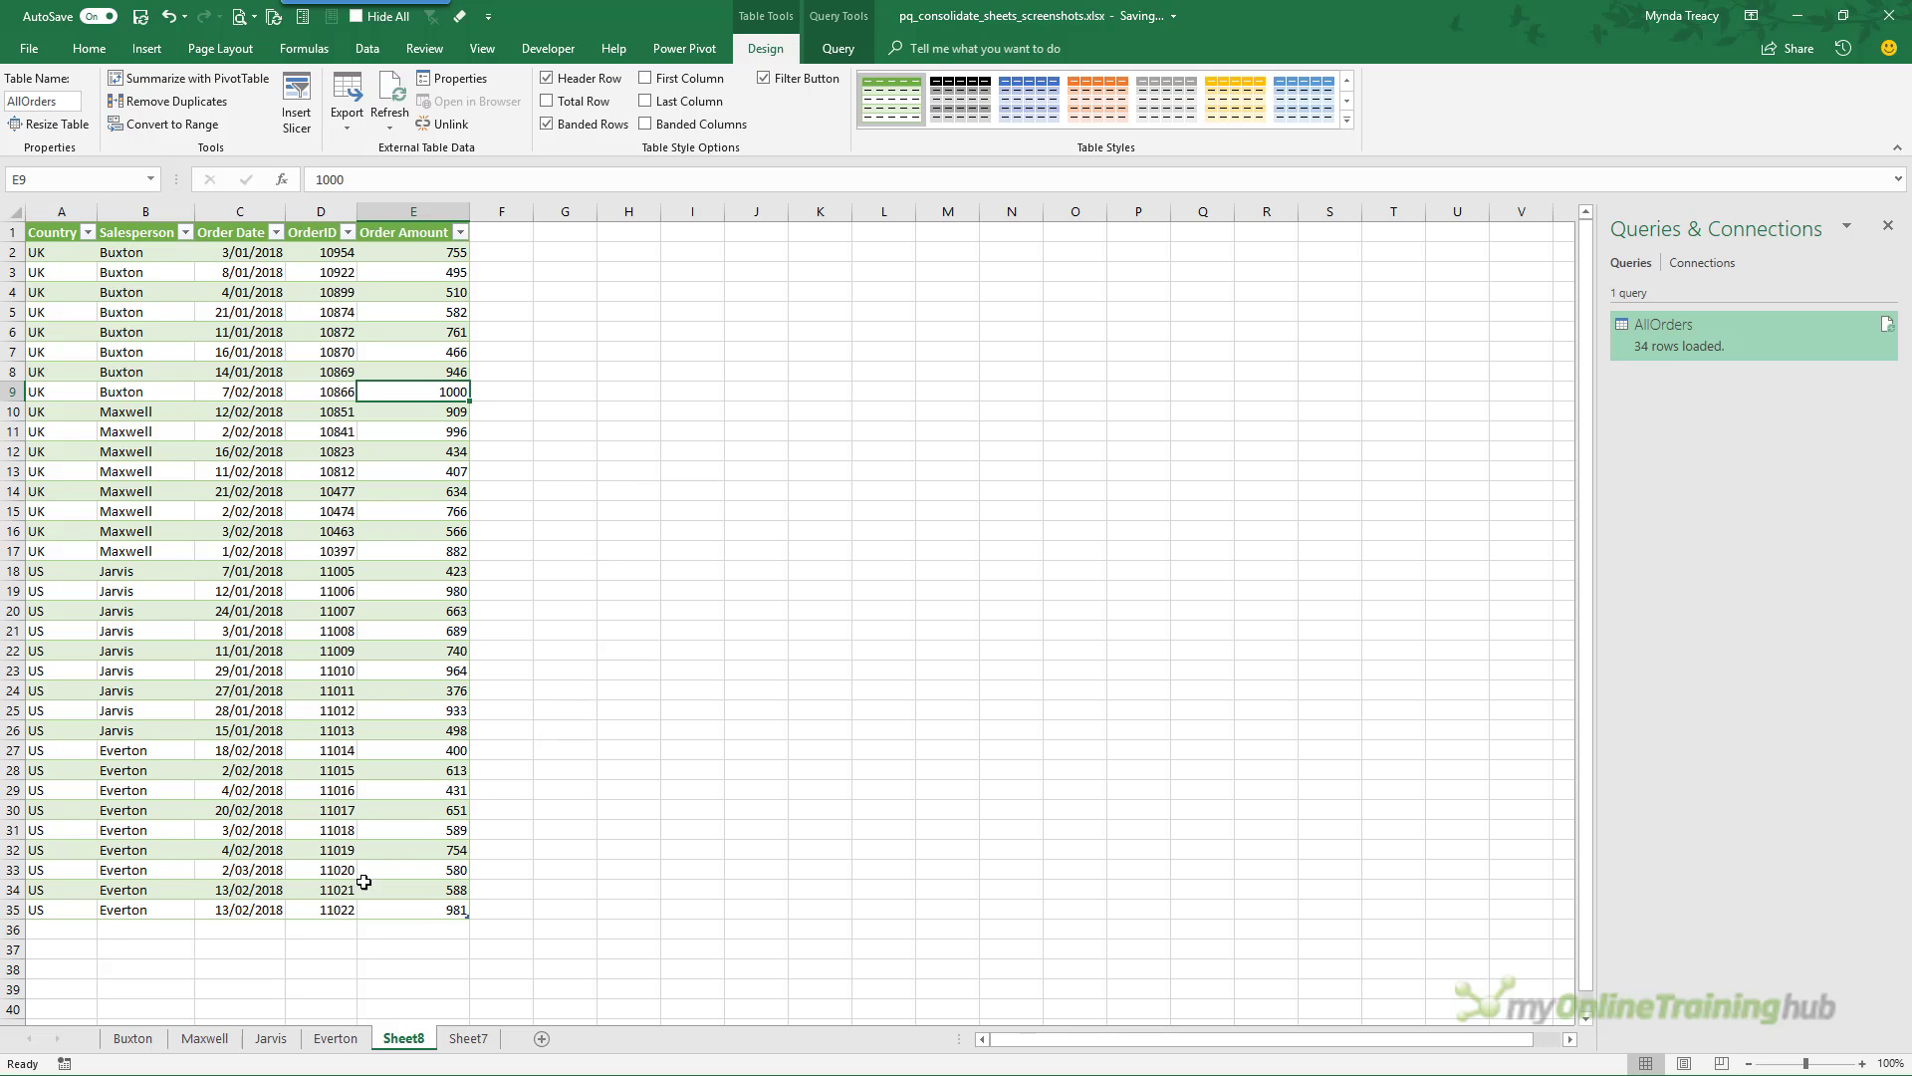
pyautogui.click(147, 1040)
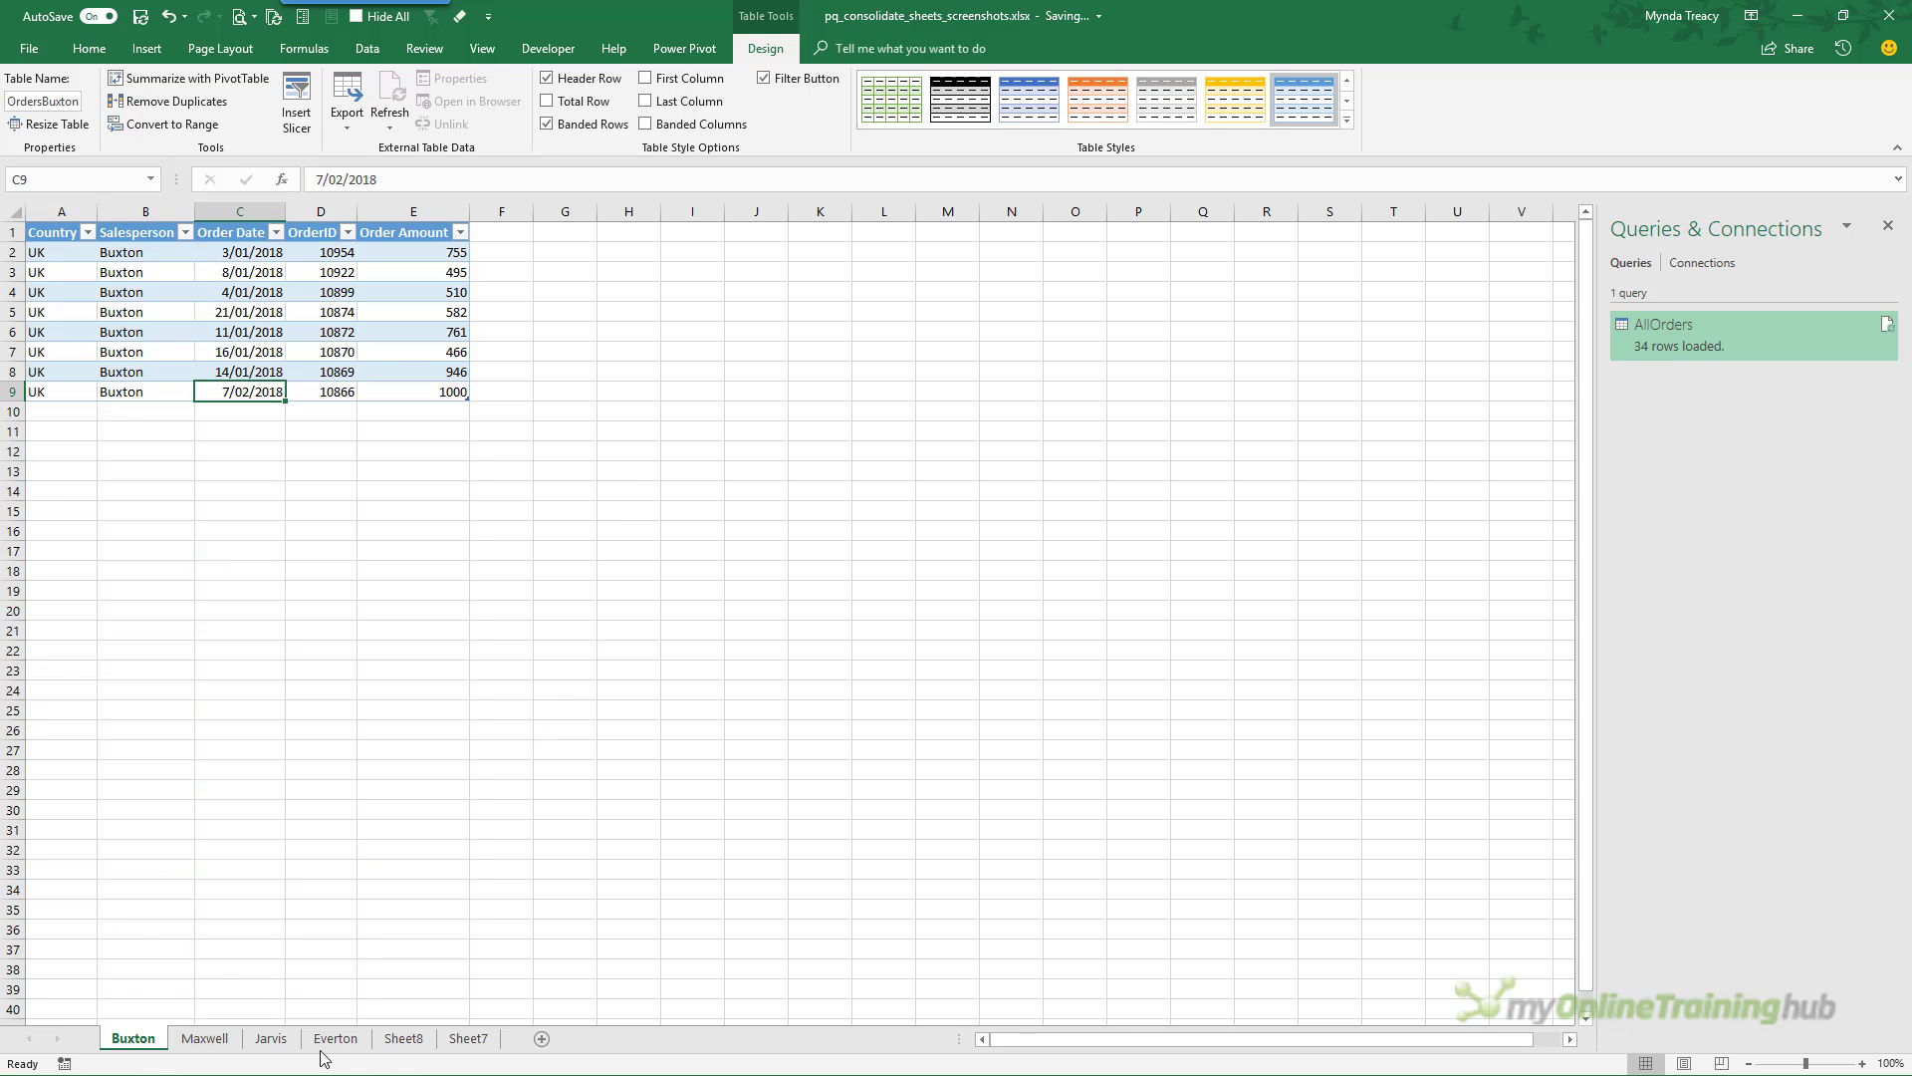
pyautogui.click(401, 1040)
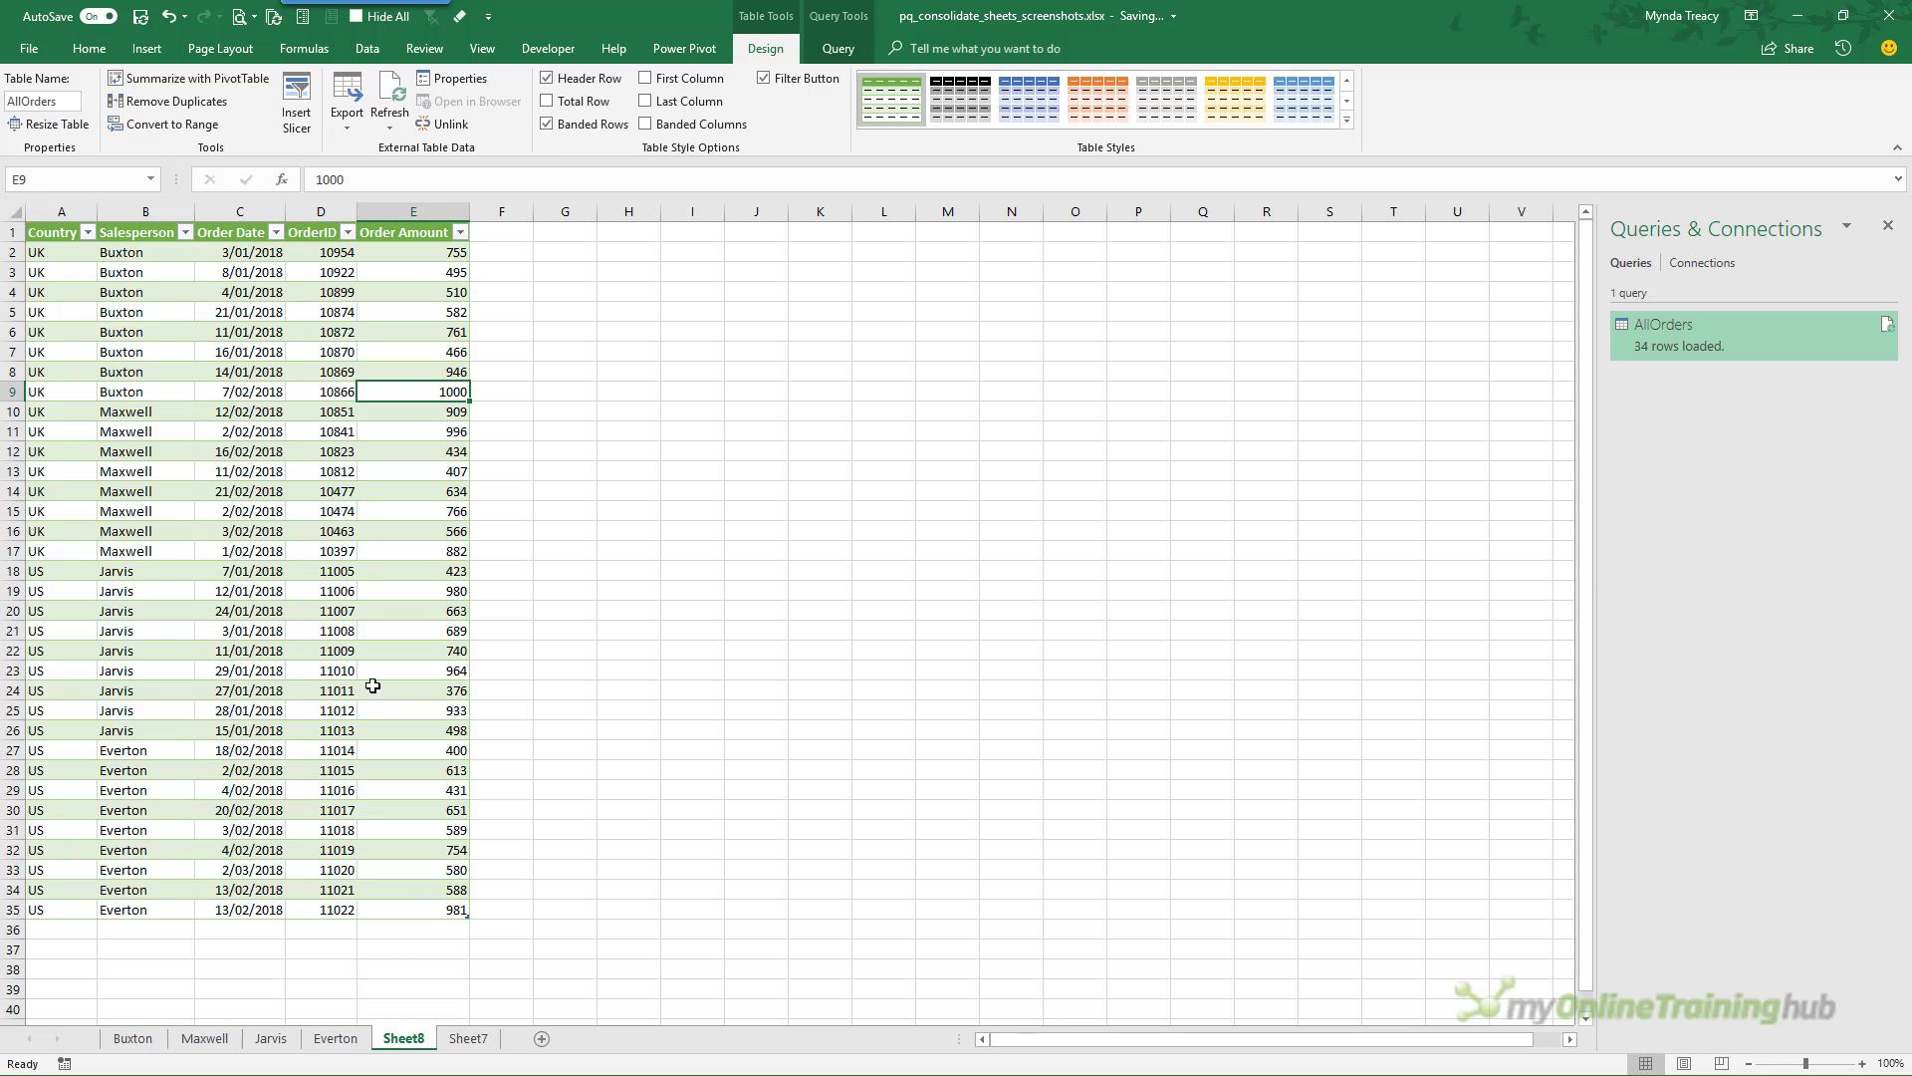